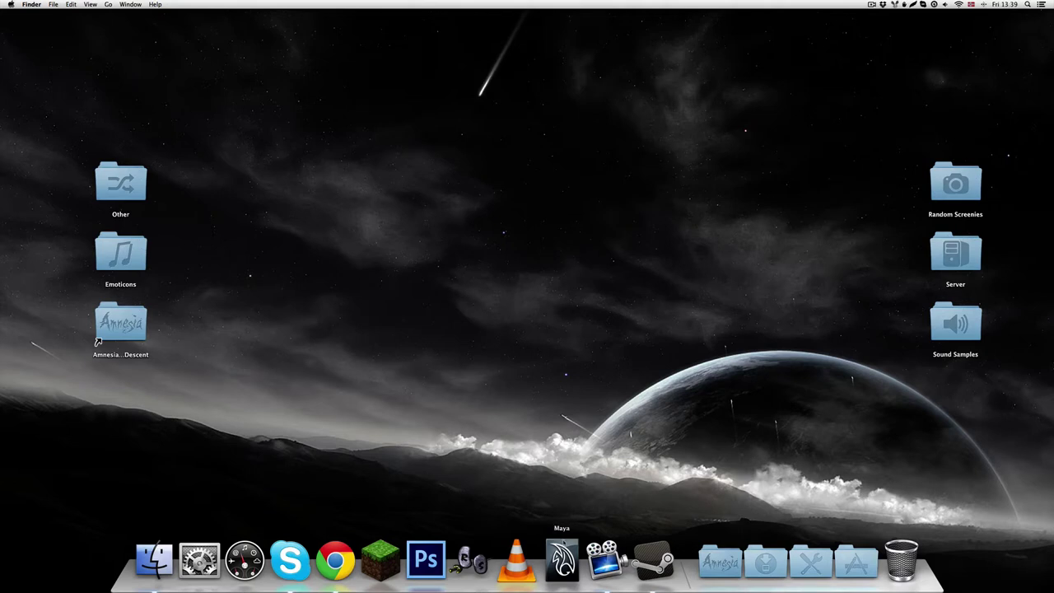
- Launch LevelEditor from the Amnesia folder in the Dock and dismiss the error dialog
click(721, 552)
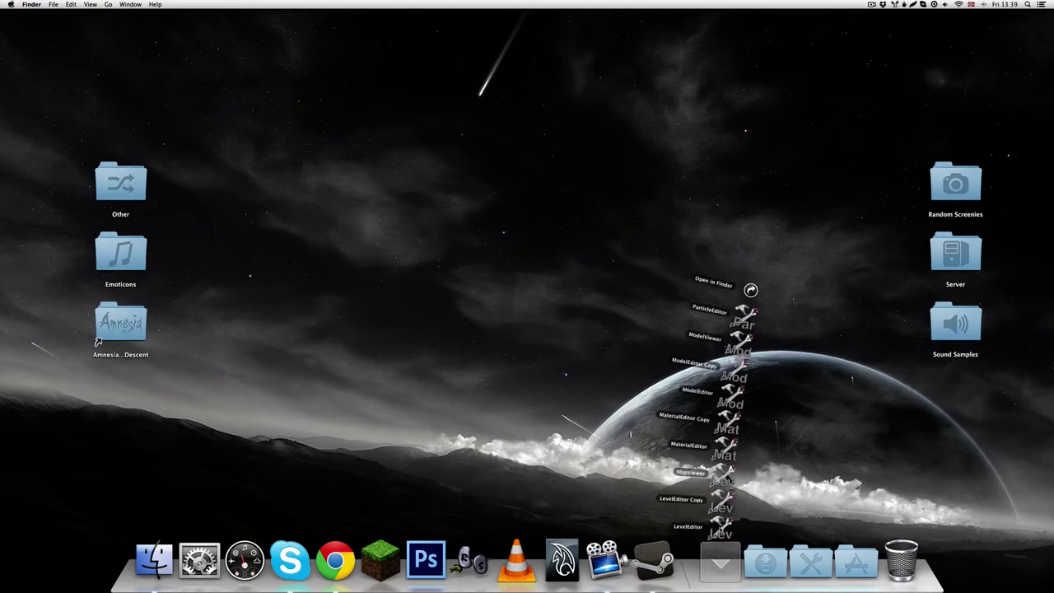
drag(722, 527, 674, 553)
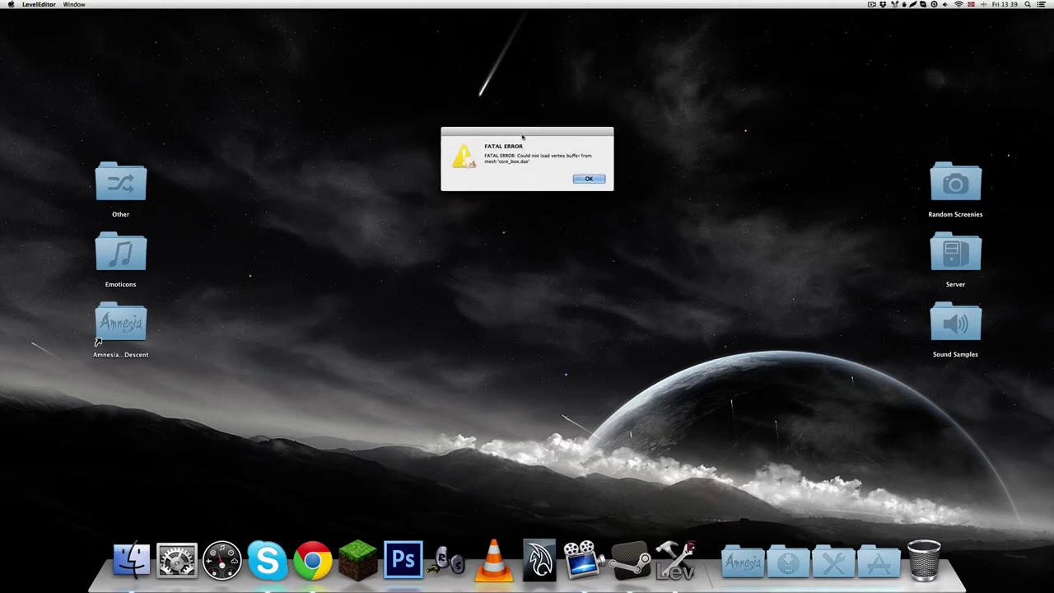
drag(522, 138, 522, 272)
click(588, 314)
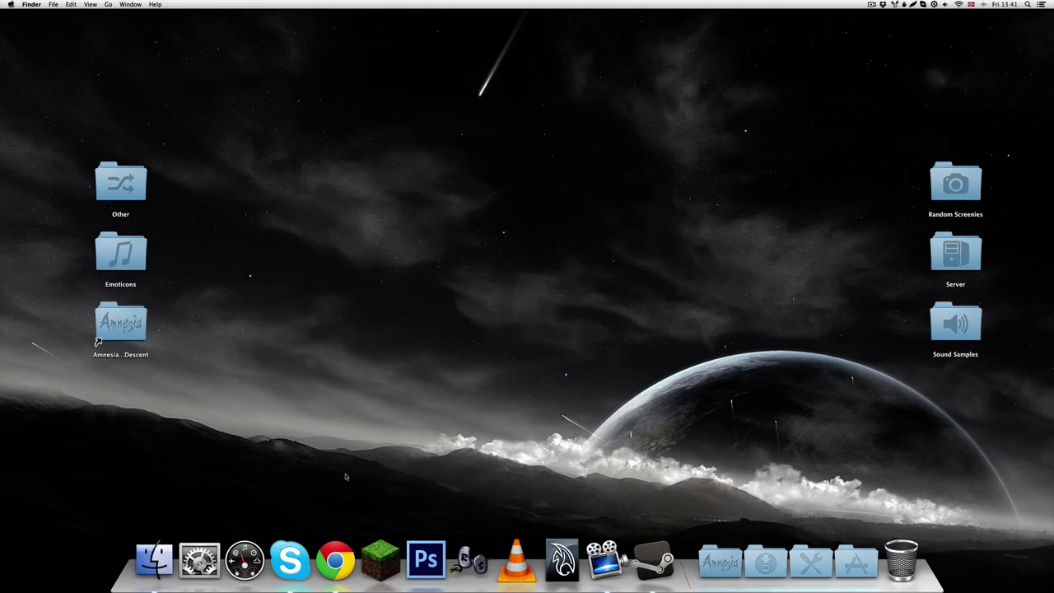
- Switch to Chrome and search Google for opencollada
click(341, 559)
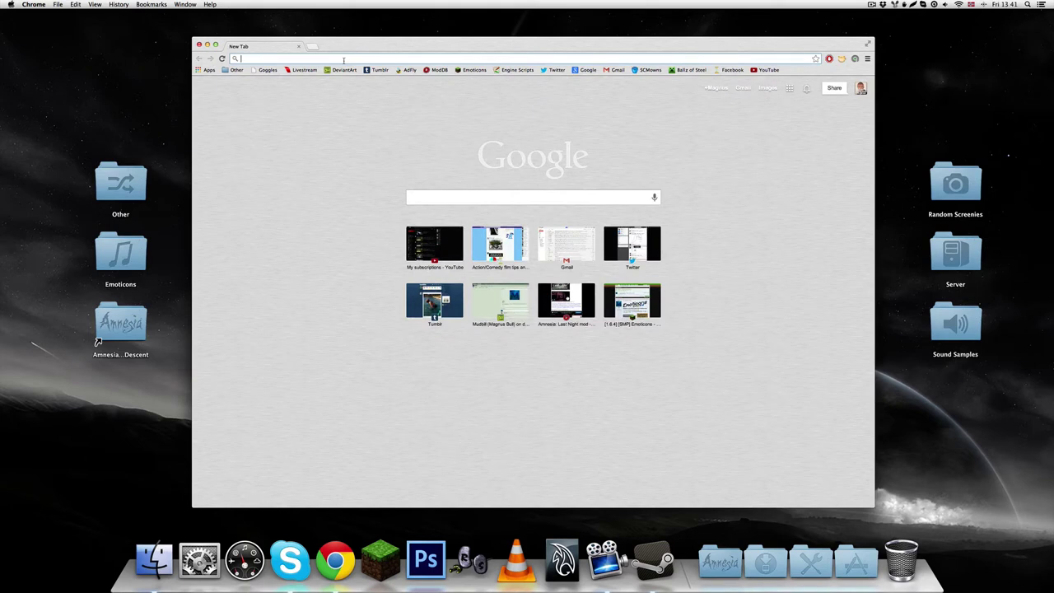
text(opeco)
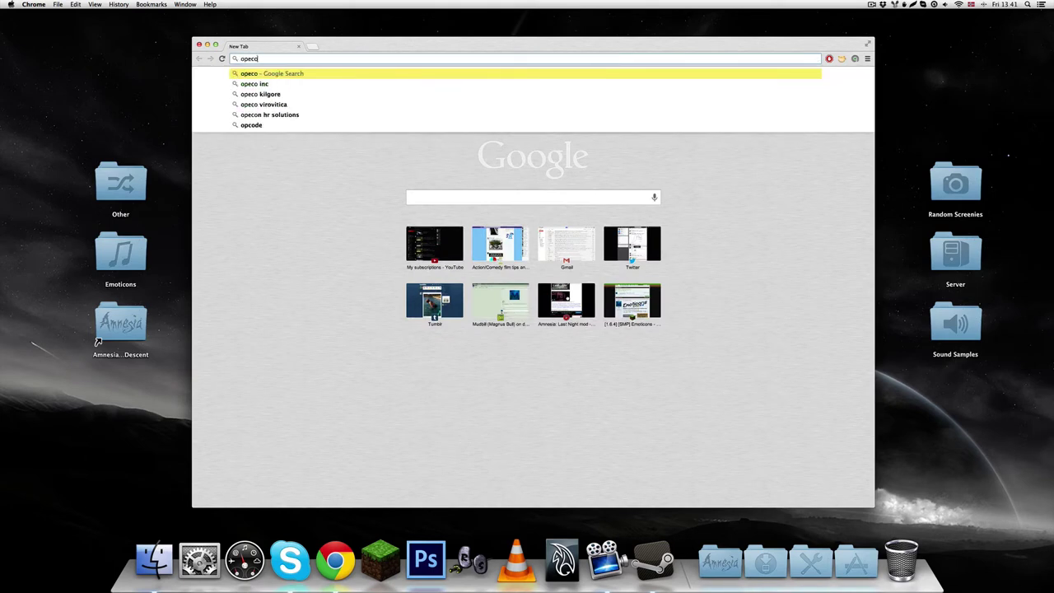
key(BackSpace)
key(BackSpace)
text(nco)
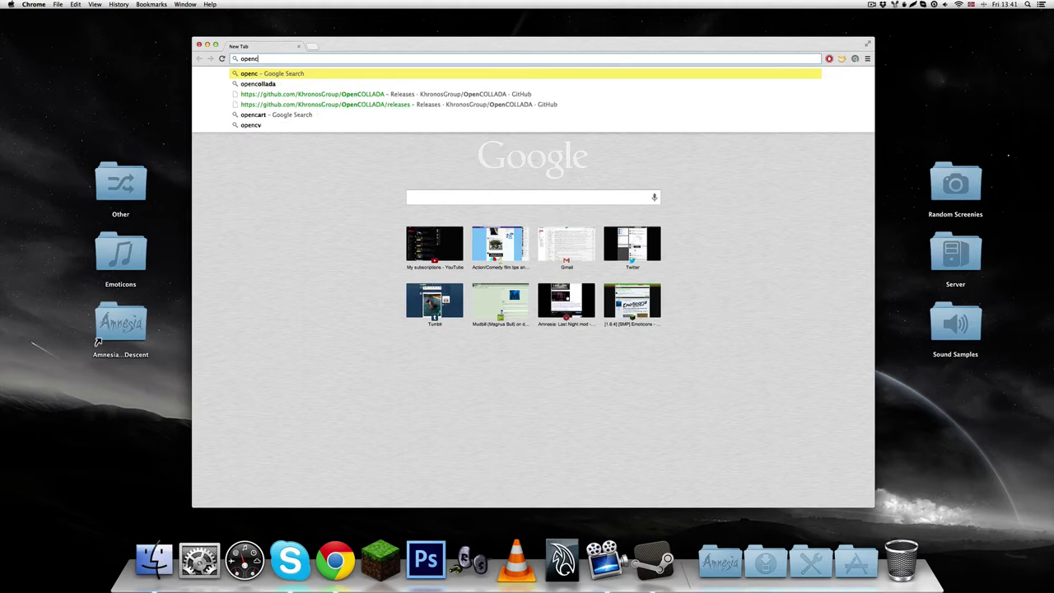
key(Down)
key(Down)
key(Return)
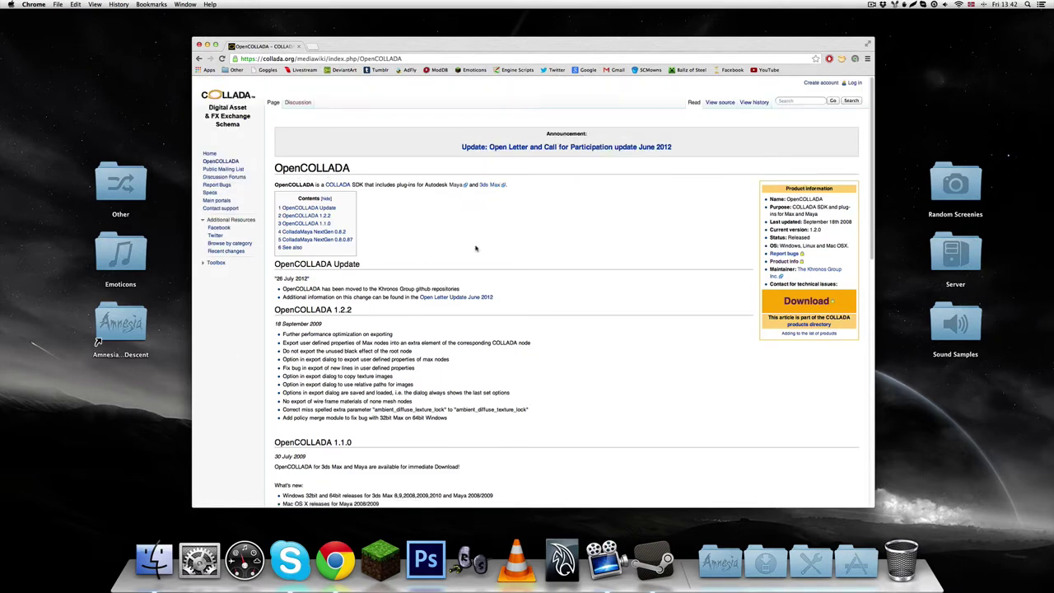
- Go back to the Google results, search for "opencollada download" and open the OpenCOLLADA Tools page on GitHub
click(803, 303)
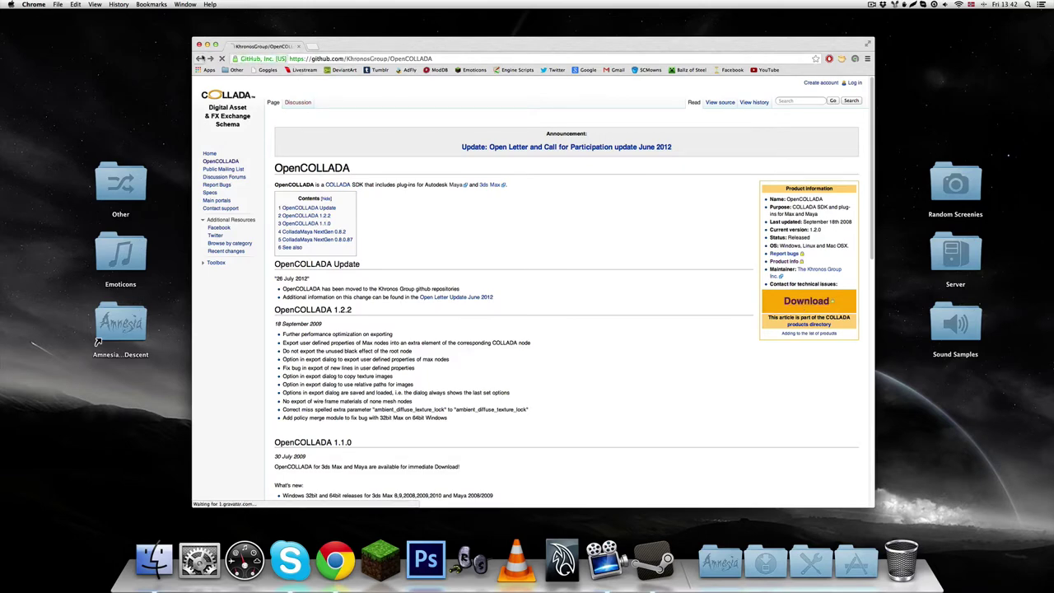
key(super+bracketleft)
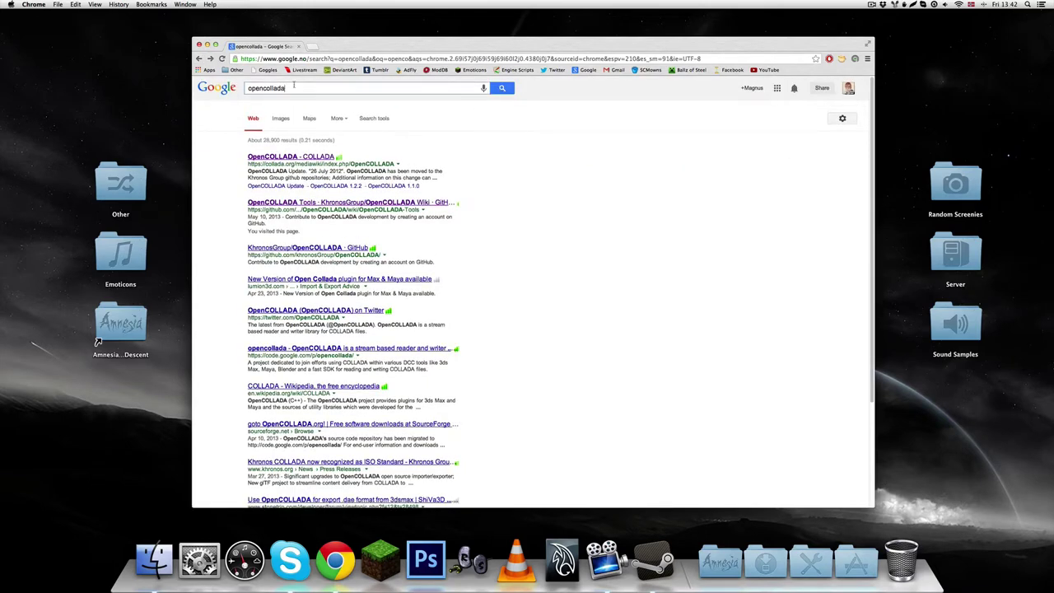
click(293, 88)
text(download)
key(Return)
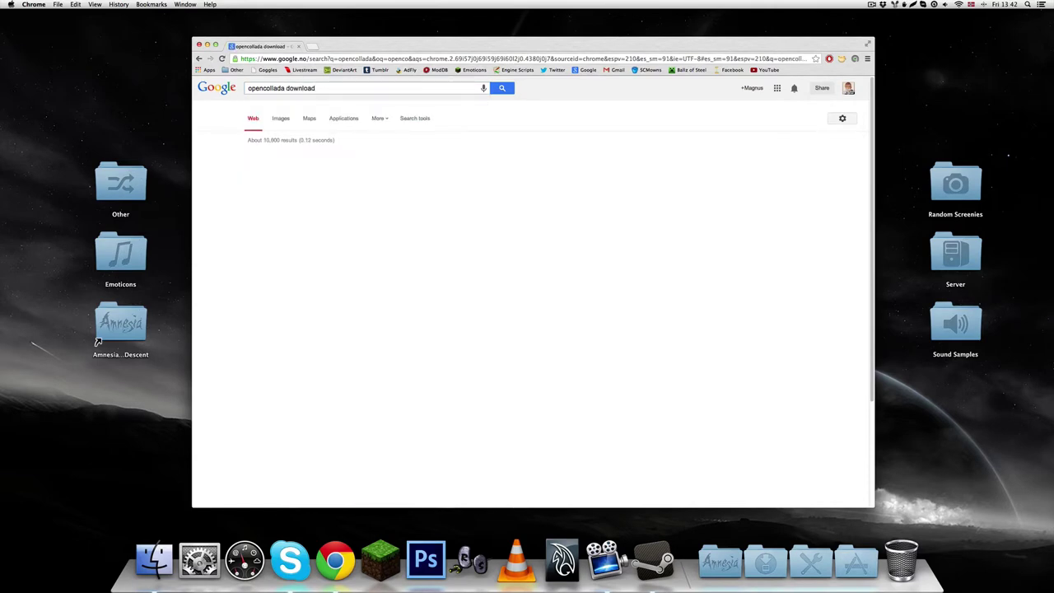
click(333, 156)
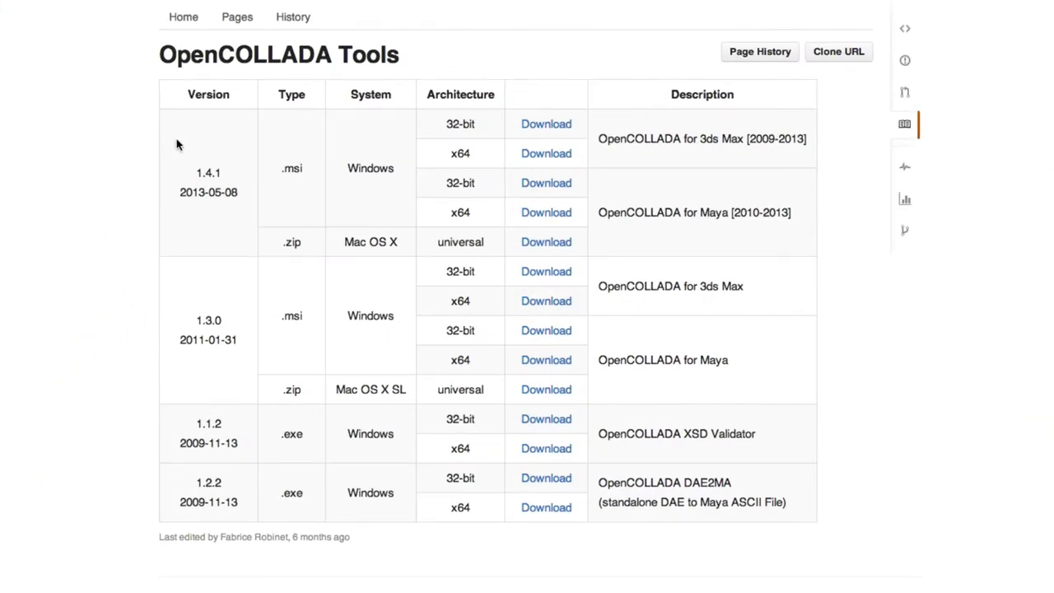
- Examine the OpenCOLLADA Tools table for the available versions, file types, systems and supported 3D programs
drag(196, 171, 245, 192)
click(244, 191)
drag(196, 321, 247, 380)
click(216, 367)
drag(173, 488, 644, 272)
click(644, 272)
drag(179, 142, 278, 214)
click(280, 217)
drag(281, 169, 404, 167)
click(309, 170)
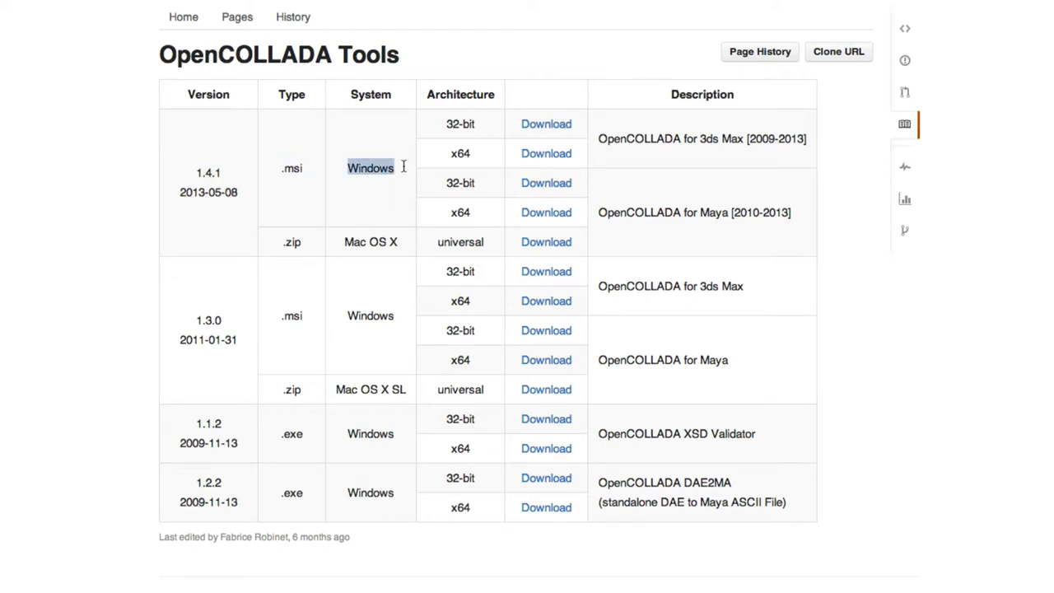
click(405, 167)
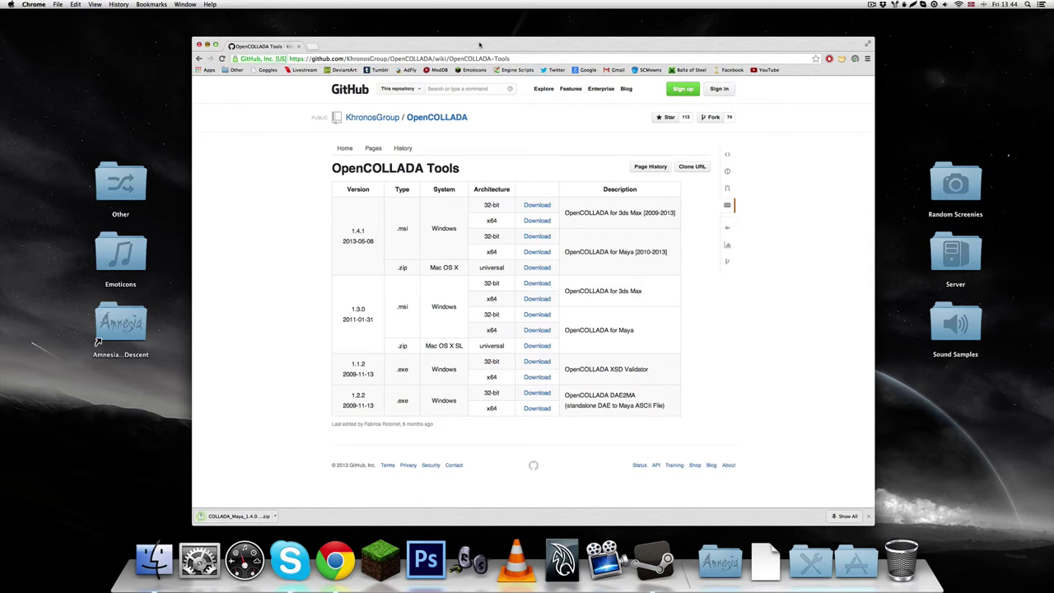
- Minimize the Chrome window and move the downloaded COLLADA Maya ZIP file from Downloads to the desktop
double_click(480, 44)
click(741, 560)
drag(741, 501, 785, 312)
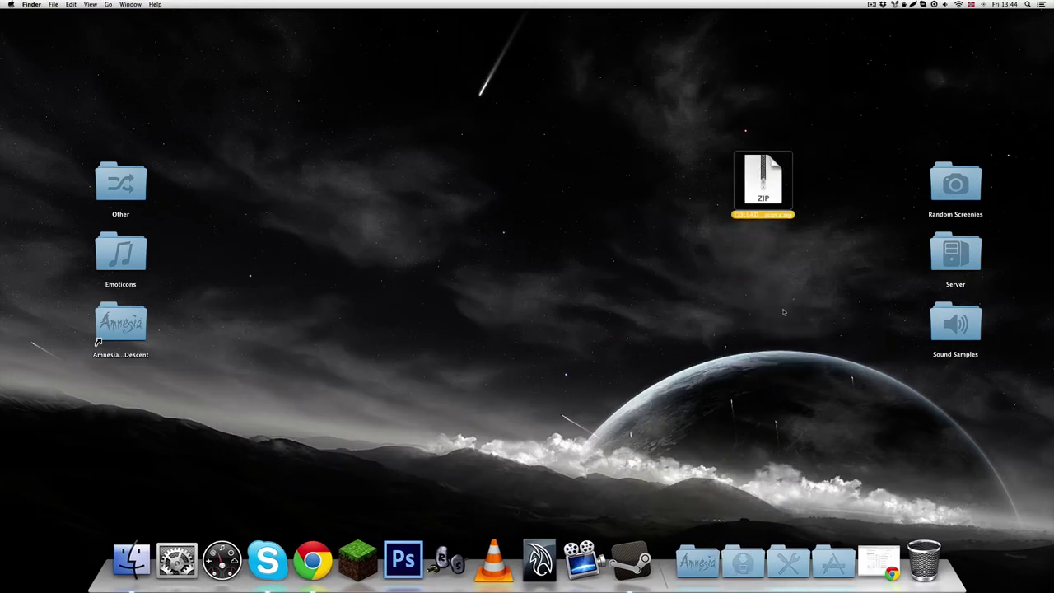
- Extract the COLLADA ZIP on the desktop and open the COLLADA_Maya_1.4.0_macosx folder, moving its window clear of the desktop icons
click(784, 313)
click(750, 171)
double_click(750, 173)
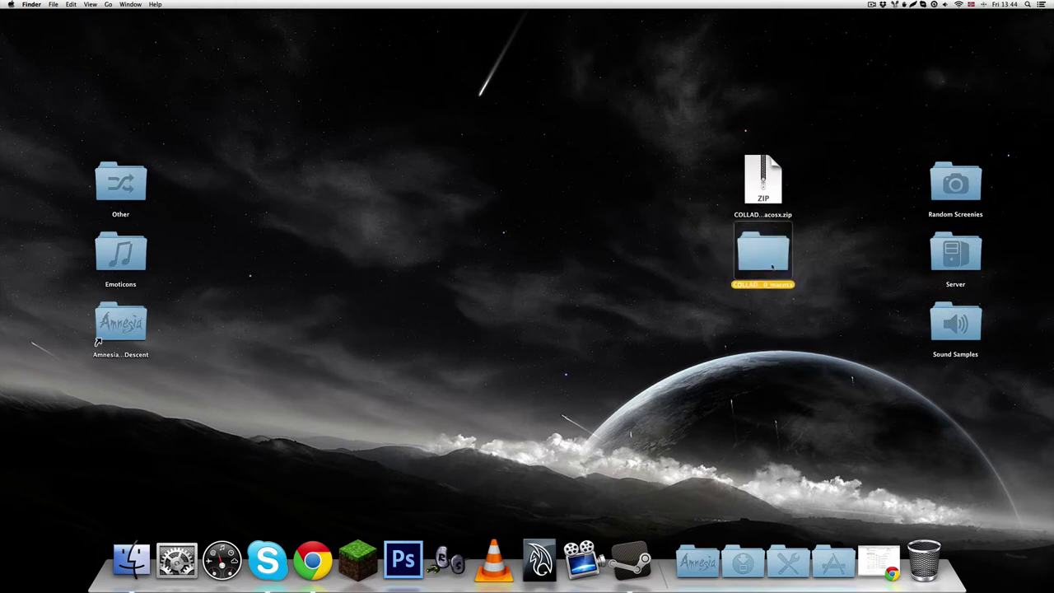
double_click(761, 258)
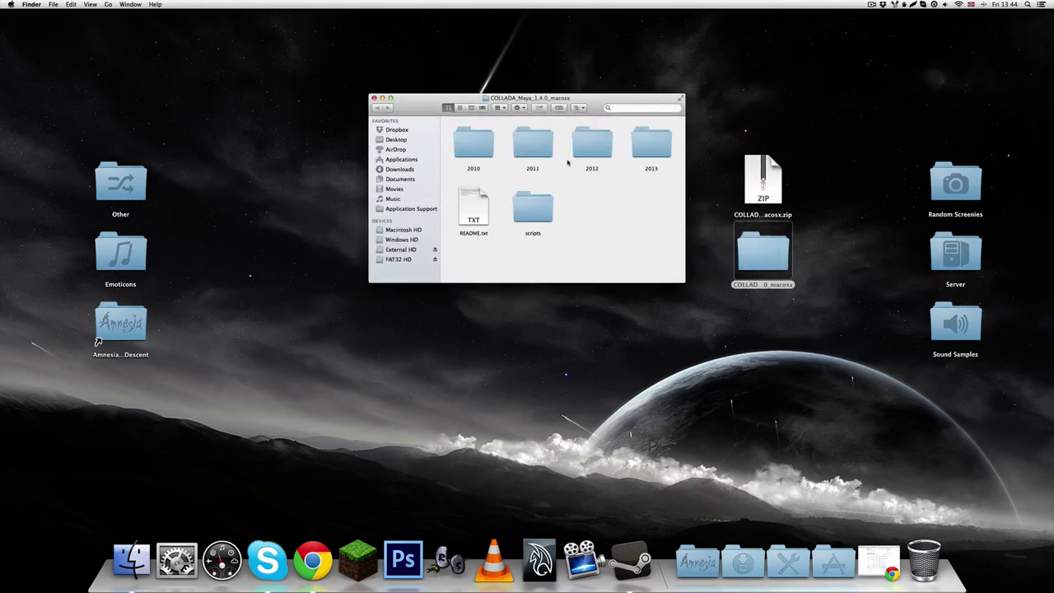
drag(589, 103, 502, 131)
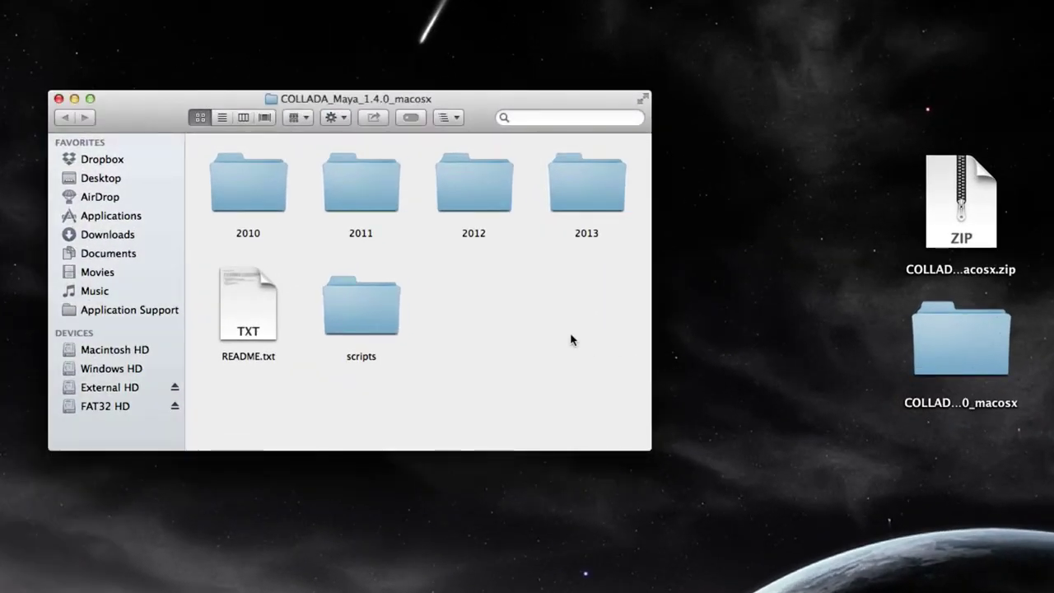
drag(492, 129, 457, 208)
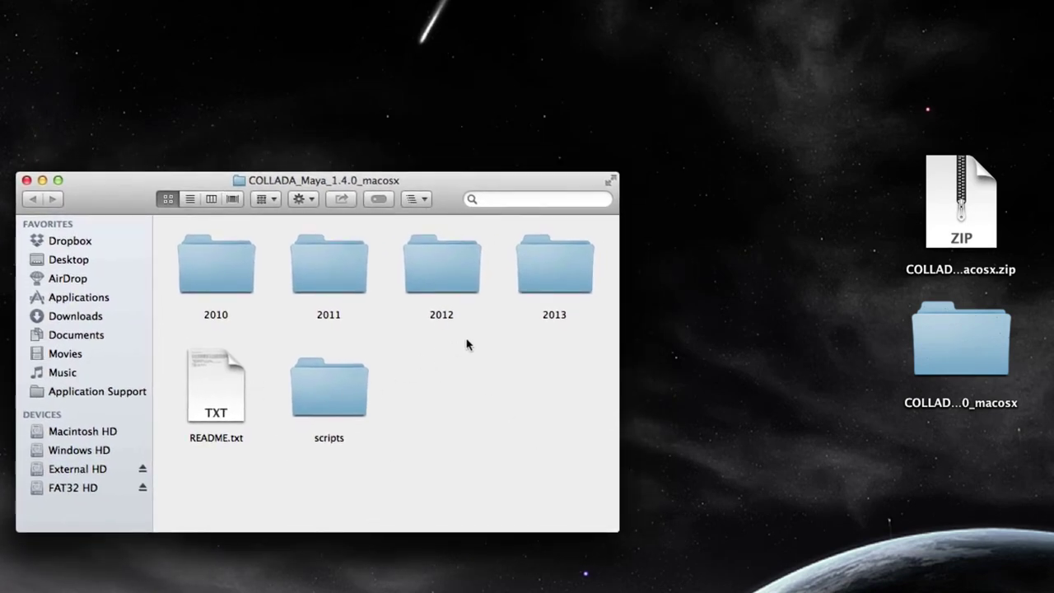
- Preview README.txt in the COLLADA_Maya_1.4.0_macosx folder, then close the preview
click(217, 392)
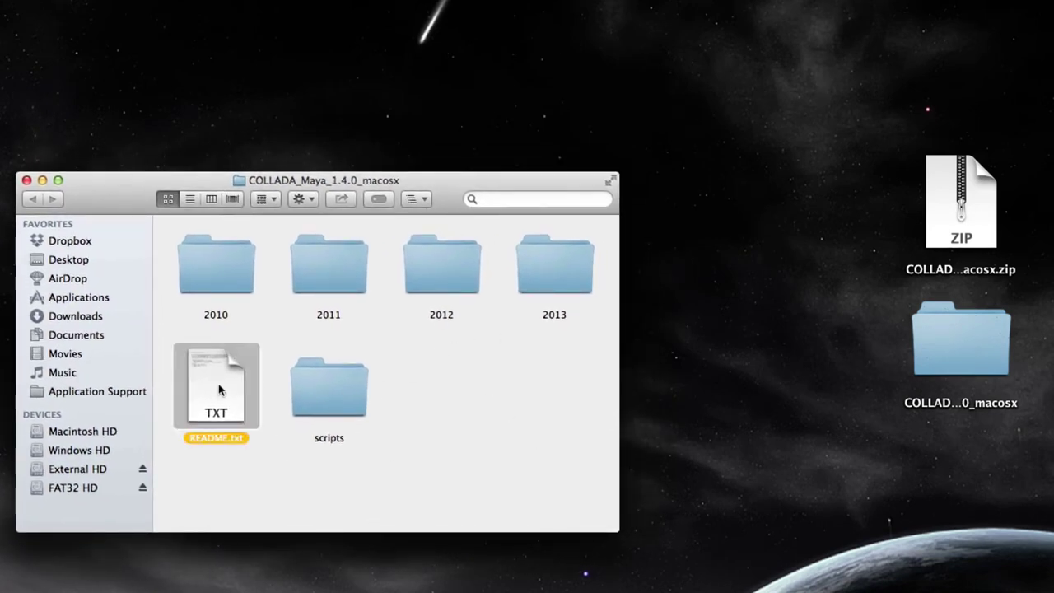
key(space)
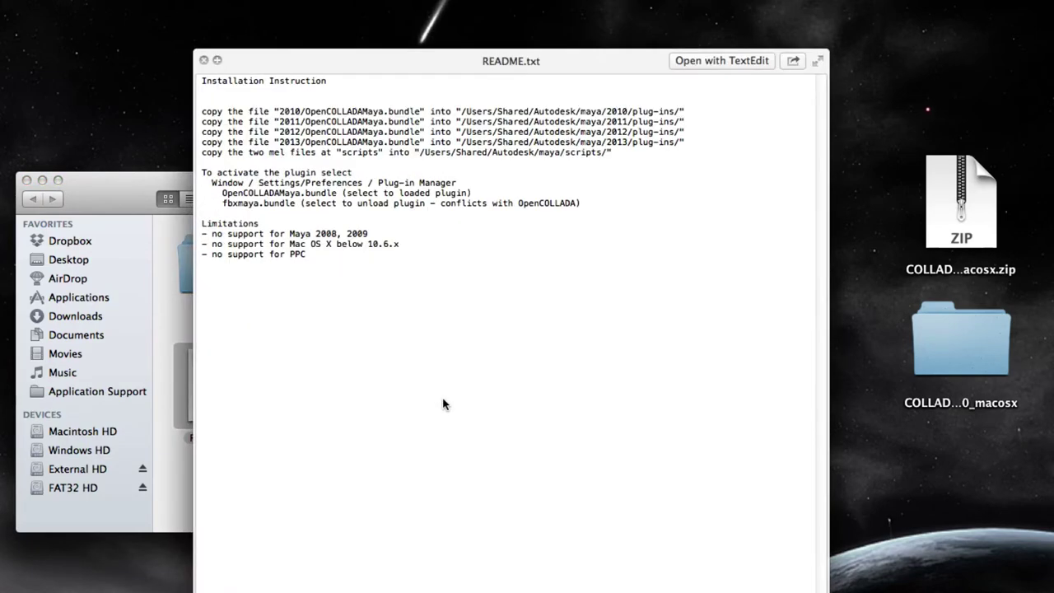
key(space)
click(404, 391)
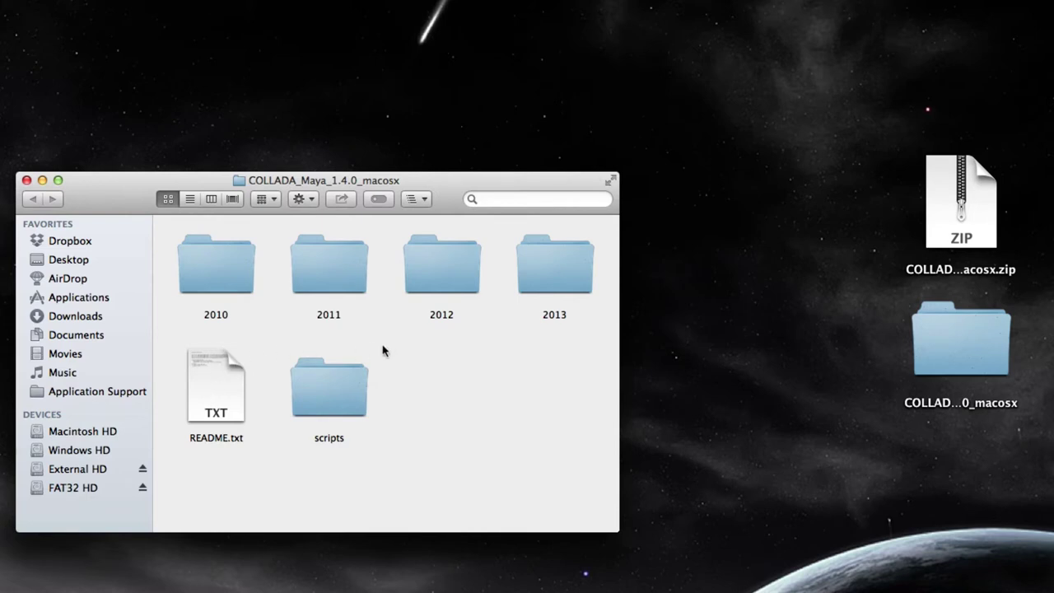
click(319, 396)
click(277, 318)
drag(442, 204, 434, 221)
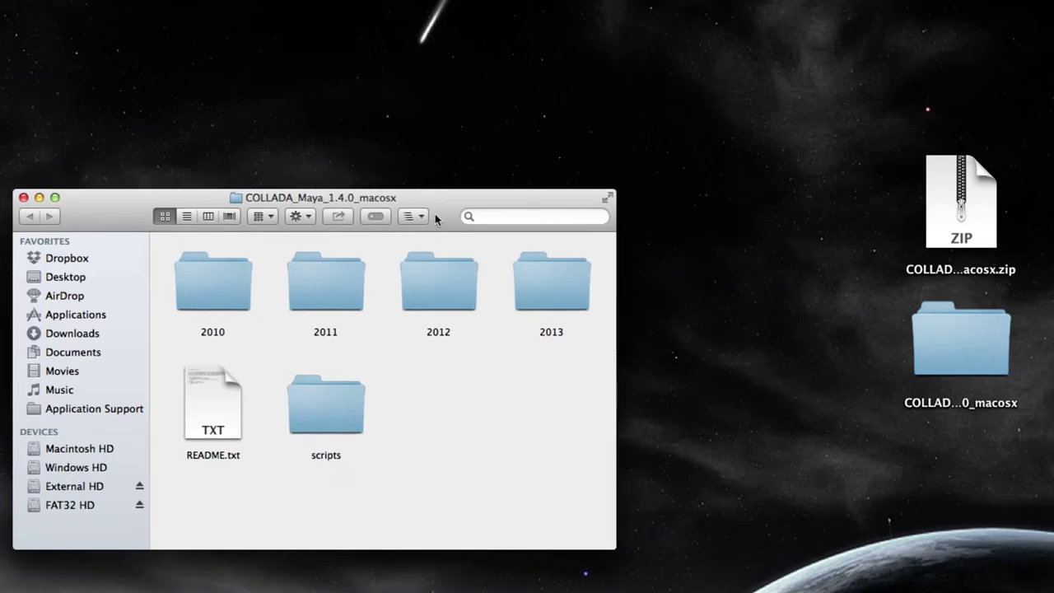
- Open README.txt in TextEdit, enlarge its window, move the Finder window off the instructions and select the 2011 folder
double_click(206, 402)
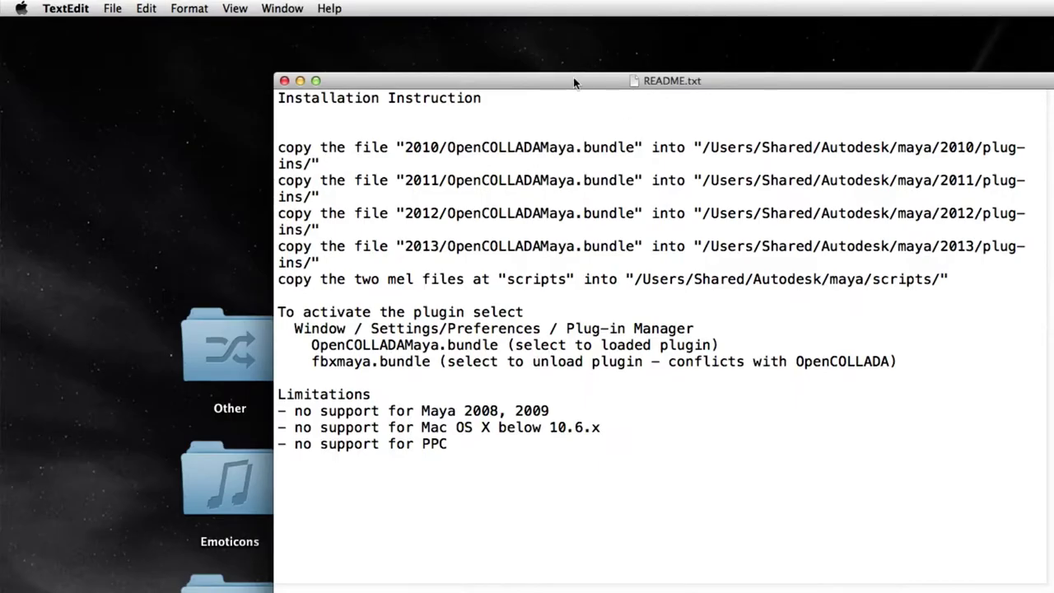
click(316, 80)
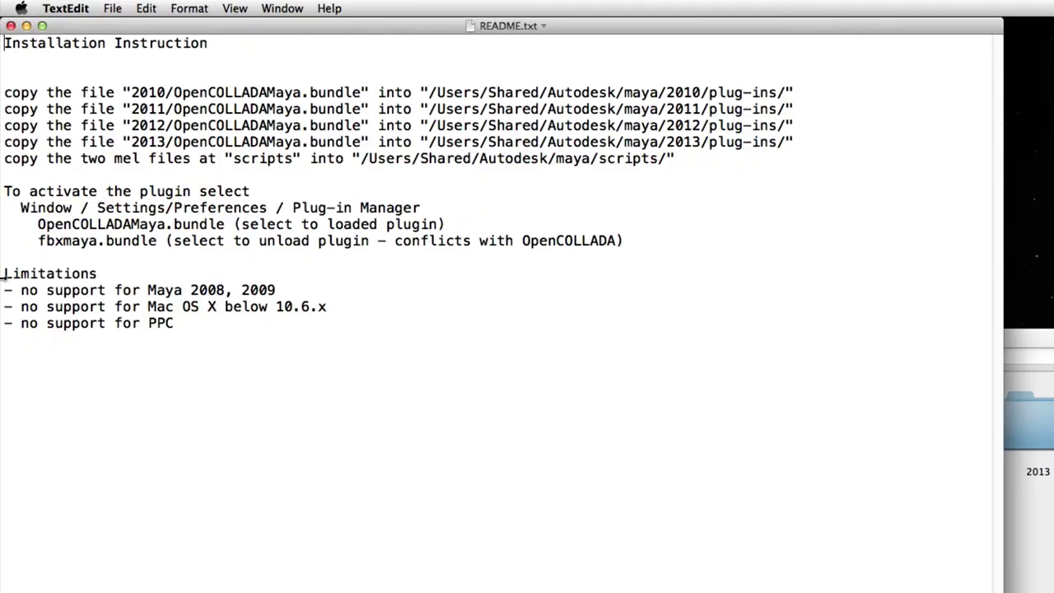
click(1013, 367)
drag(907, 333, 1053, 384)
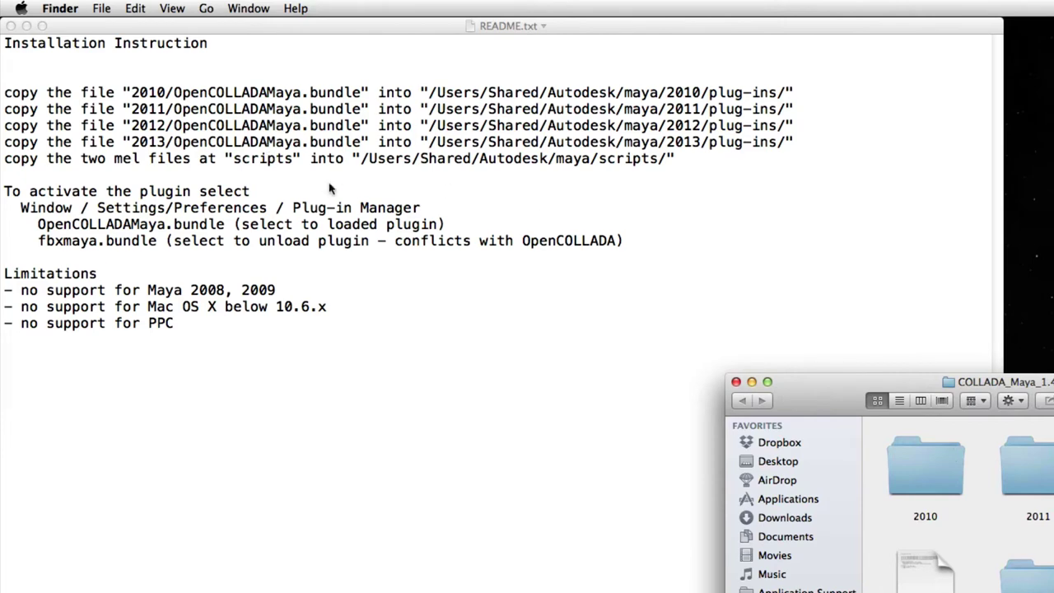
click(293, 142)
click(1025, 382)
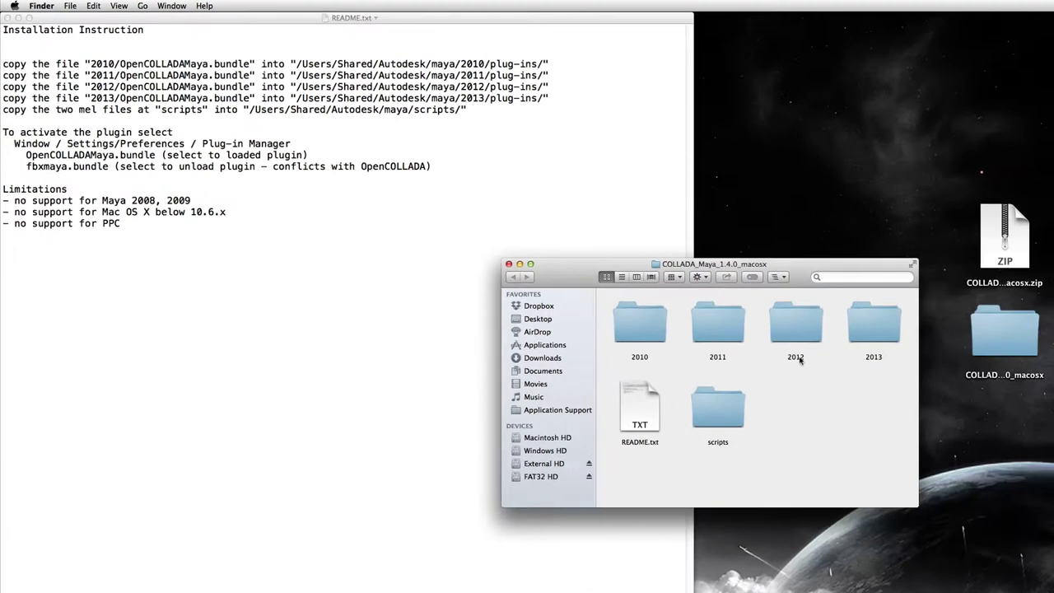
click(1043, 462)
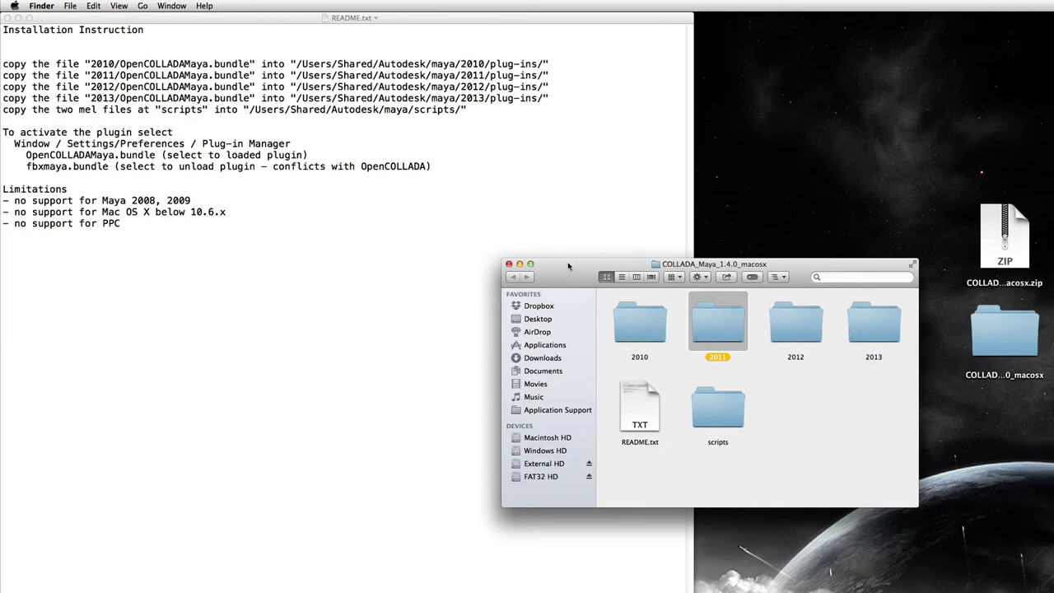
- Highlight the source file 2011/OpenCOLLADAMaya.bundle in the README's installation instructions
click(19, 42)
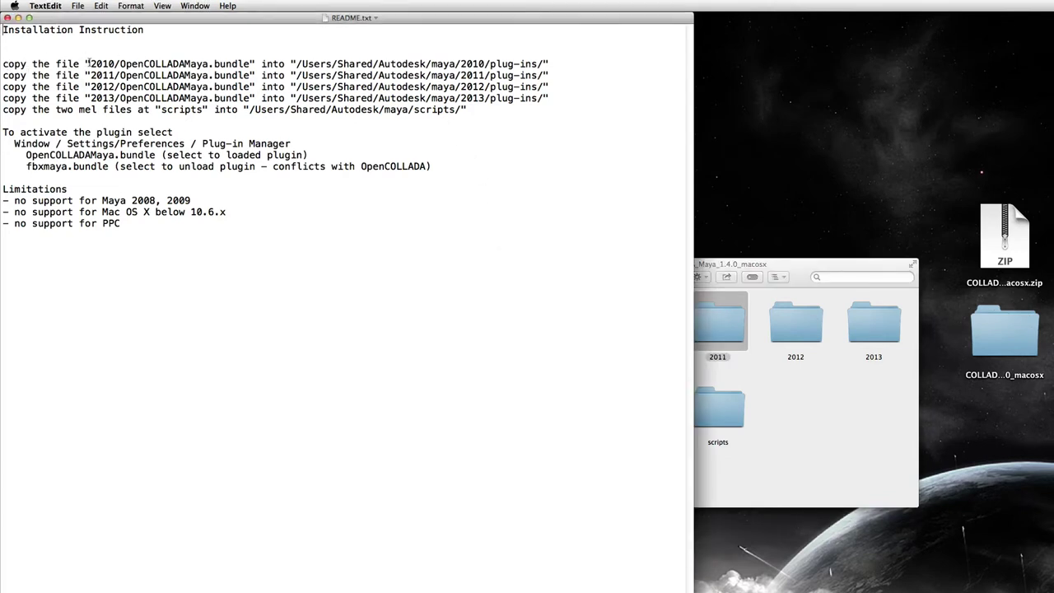
drag(97, 64, 116, 64)
click(91, 75)
drag(90, 74, 250, 75)
- Open the 2011 folder, select COLLADAMaya.bundle and move the Finder window further off the README text
click(707, 327)
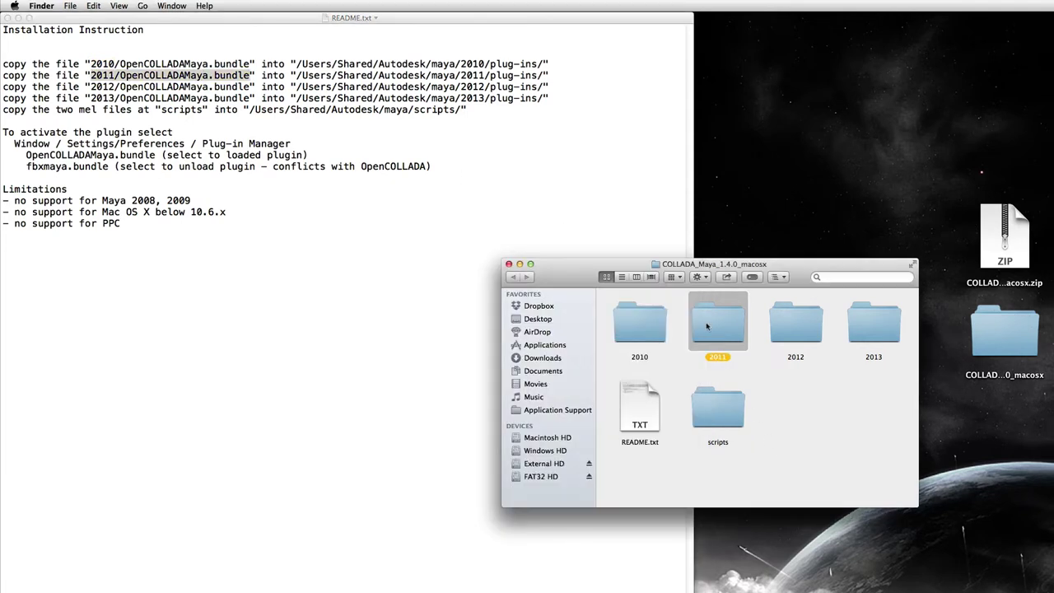
double_click(707, 328)
click(628, 300)
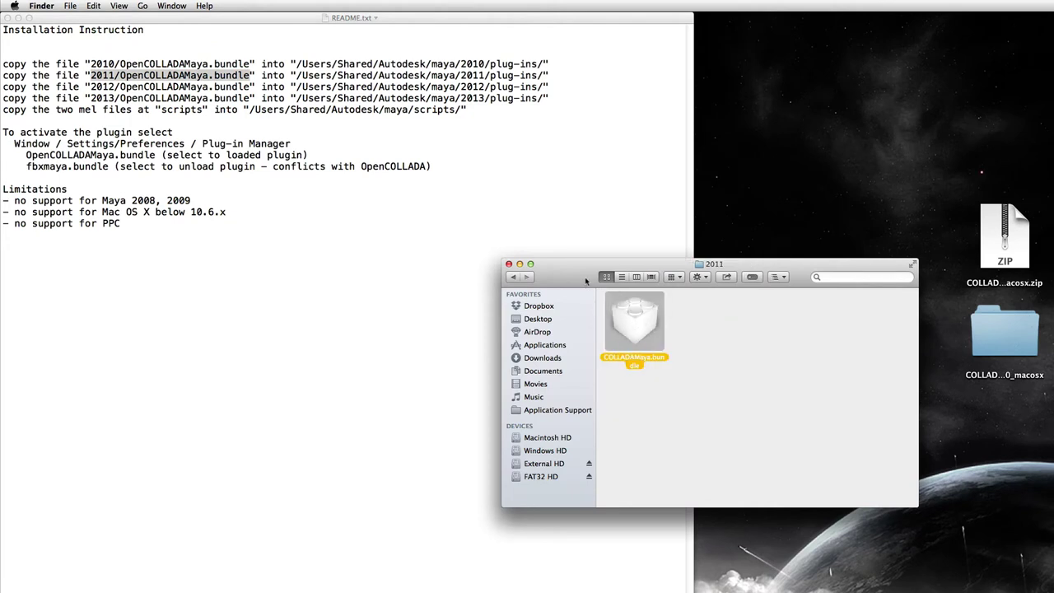
drag(586, 282, 680, 325)
- Highlight the 2011 destination path in the README and go to the folder /Users/Shared/Autodesk/maya/2011/plug-ins/ in Finder
click(278, 76)
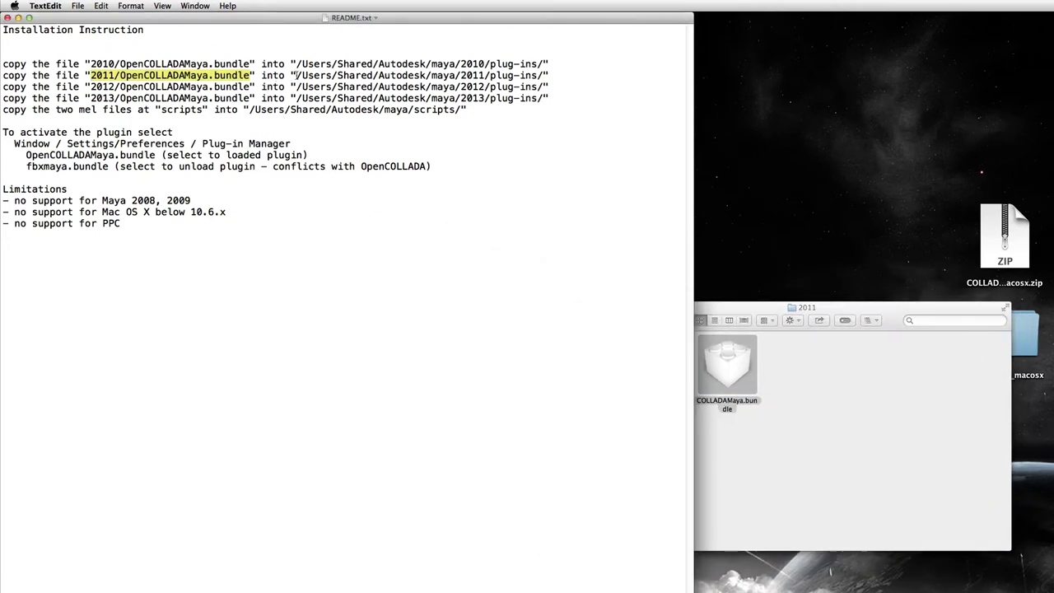
drag(296, 75, 542, 75)
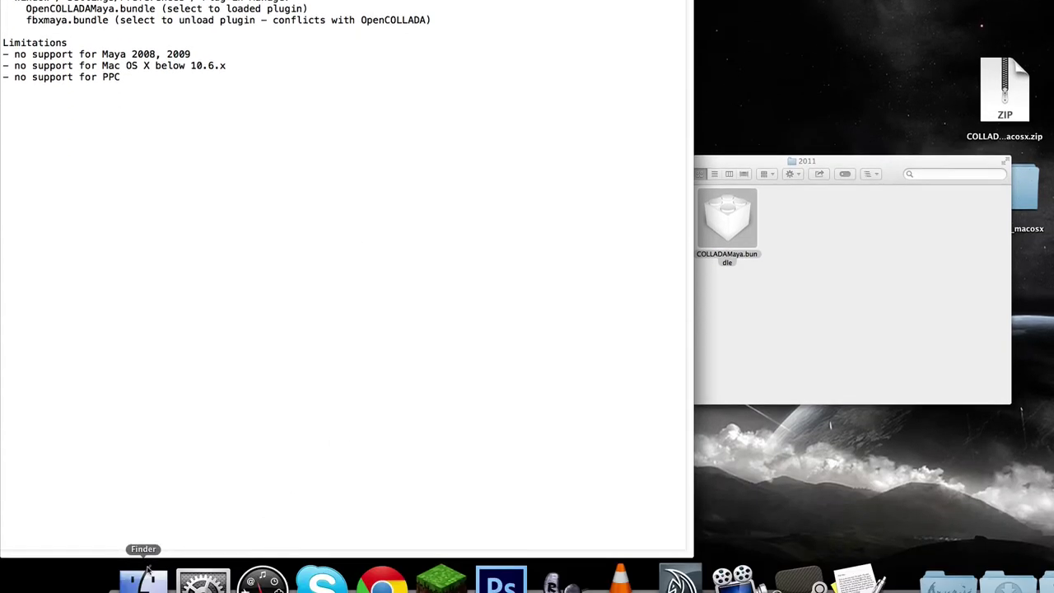
right_click(142, 548)
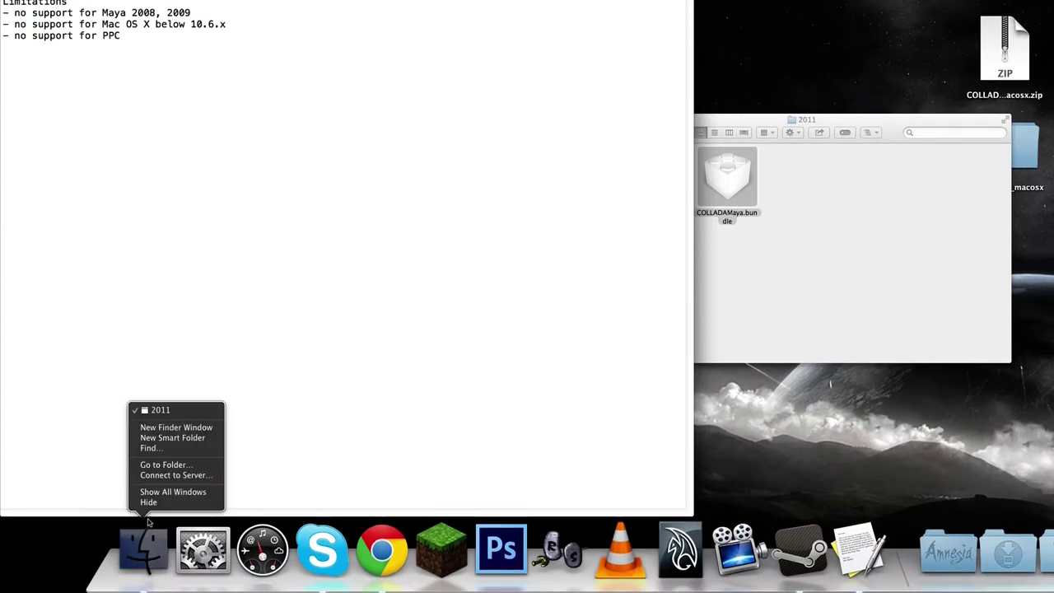
click(164, 466)
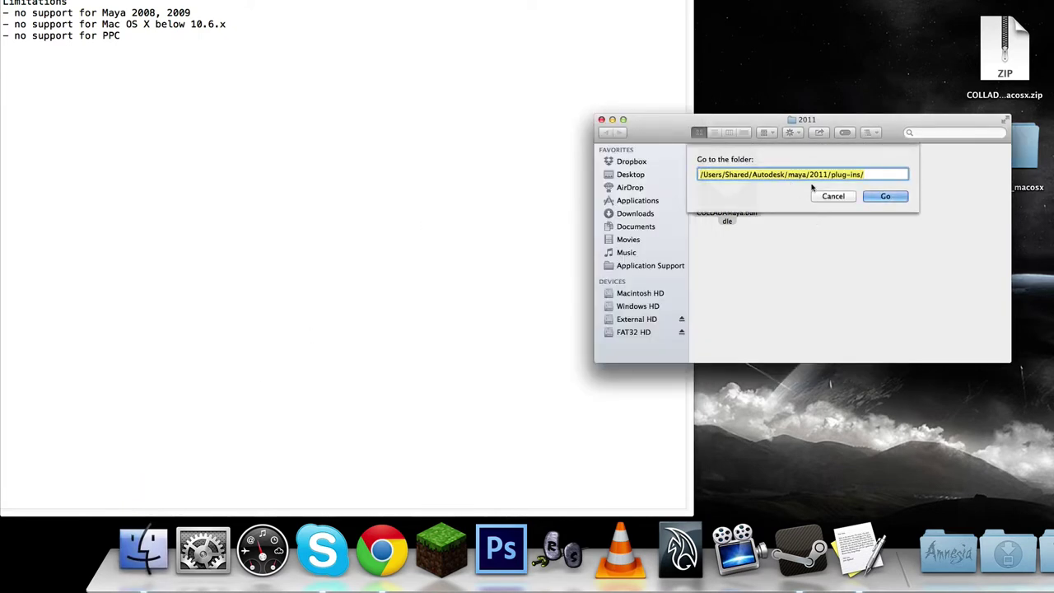
click(702, 174)
drag(745, 117, 712, 103)
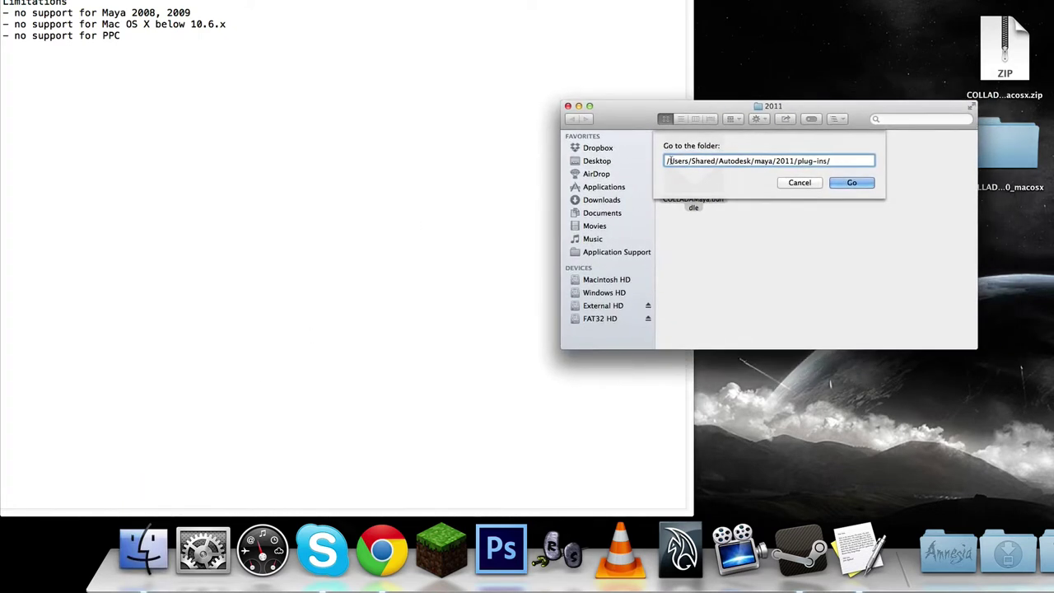
click(849, 183)
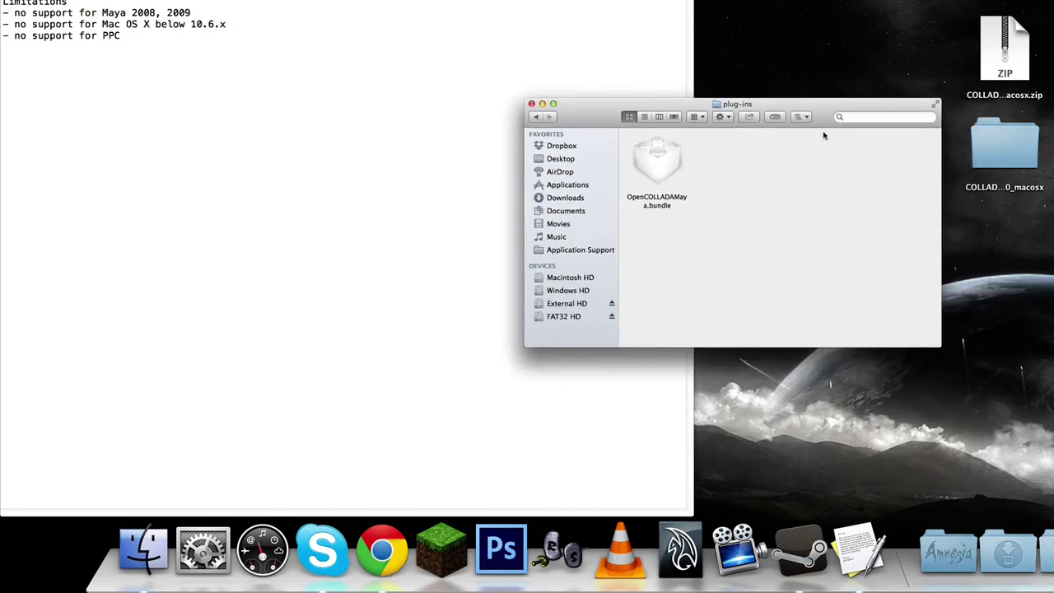
- View the parent folder hierarchy of the plug-ins folder, stay in plug-ins and select OpenCOLLADAMaya.bundle
super+click(740, 113)
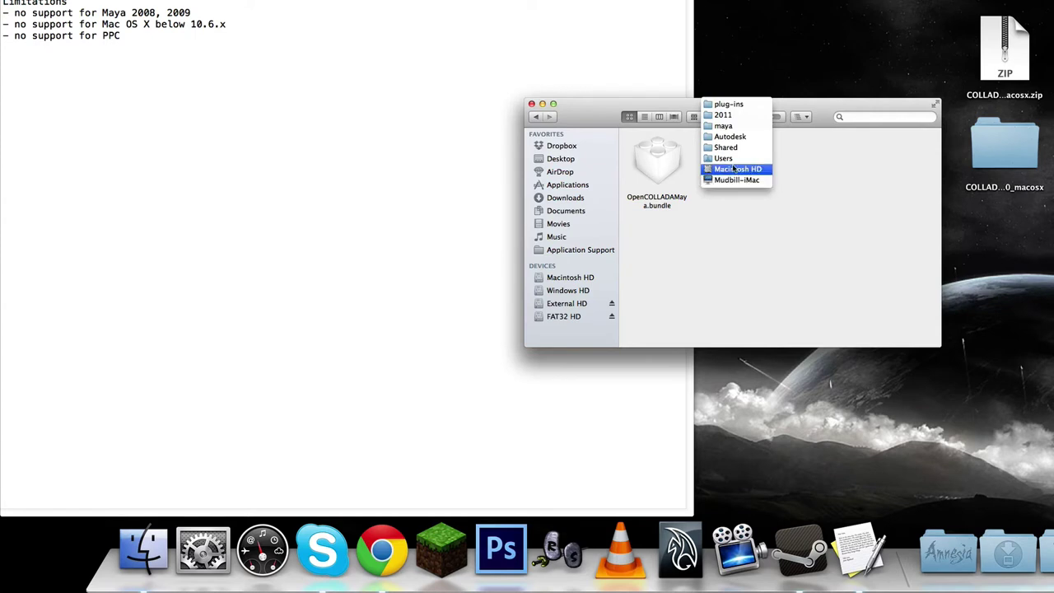
click(737, 105)
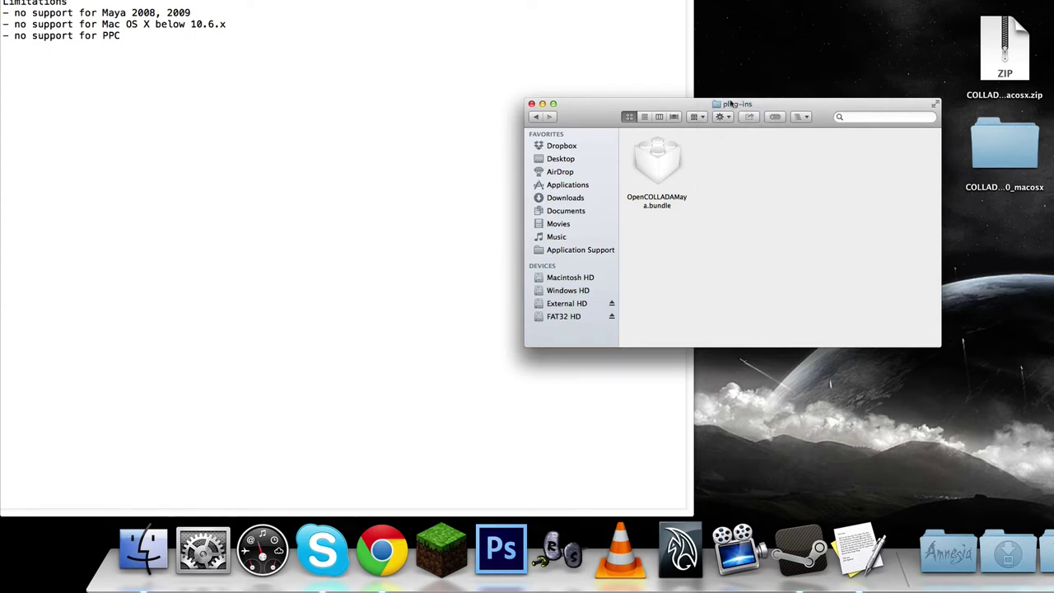
click(668, 168)
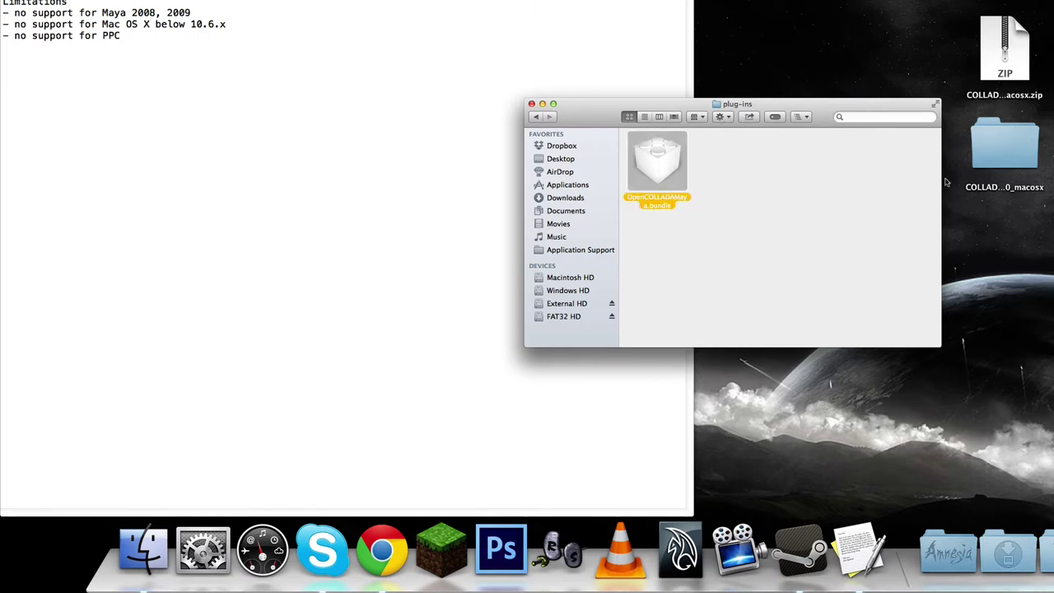
- Open the COLLADA_Maya_1.4.0_macosx desktop folder and arrange its window beside the plug-ins window
double_click(1003, 144)
drag(799, 80, 1053, 146)
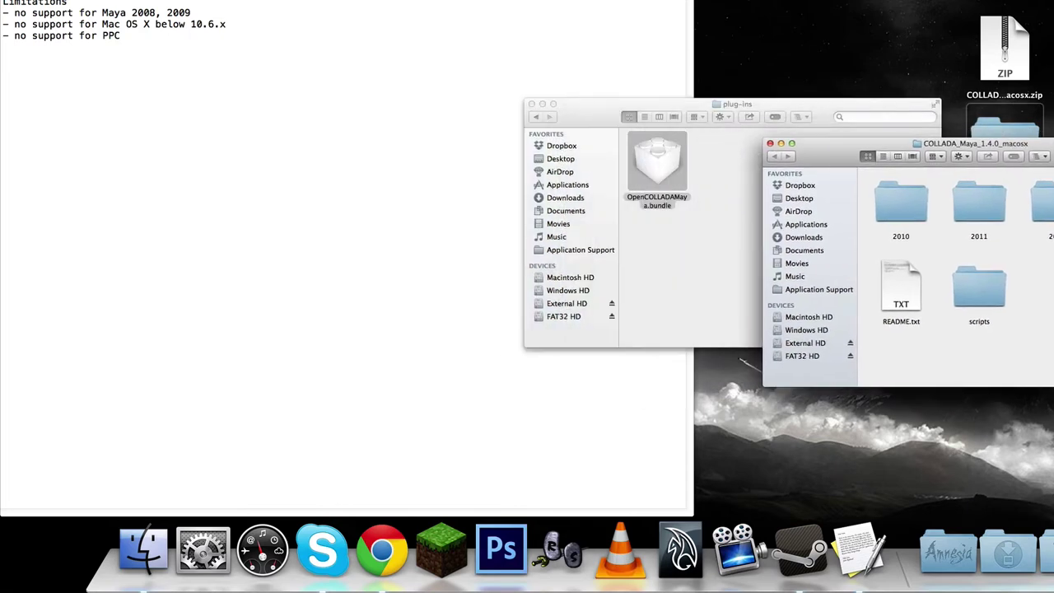
click(725, 236)
drag(805, 107, 646, 64)
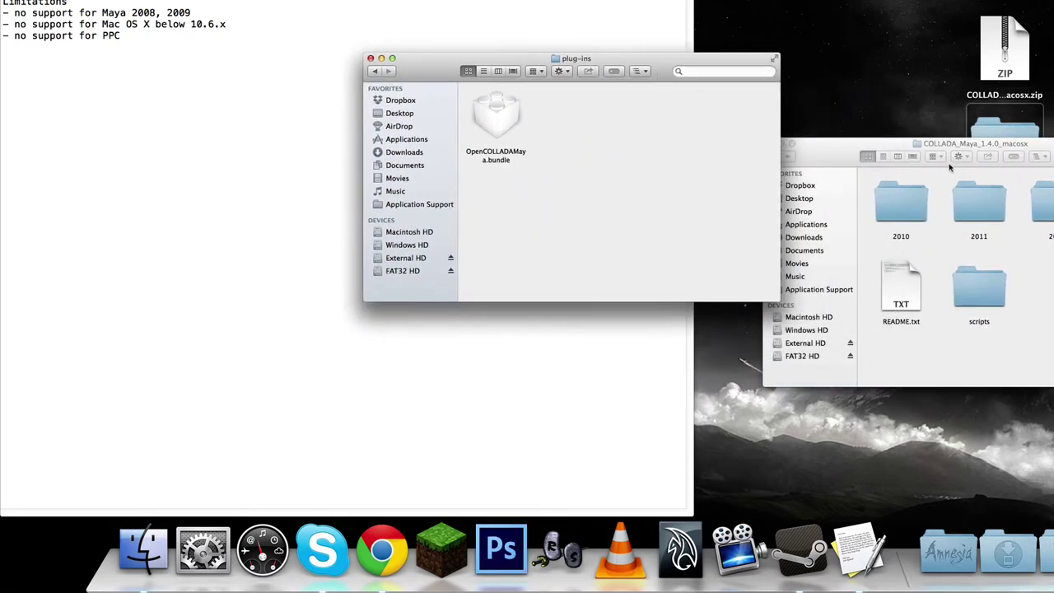
drag(854, 156, 793, 148)
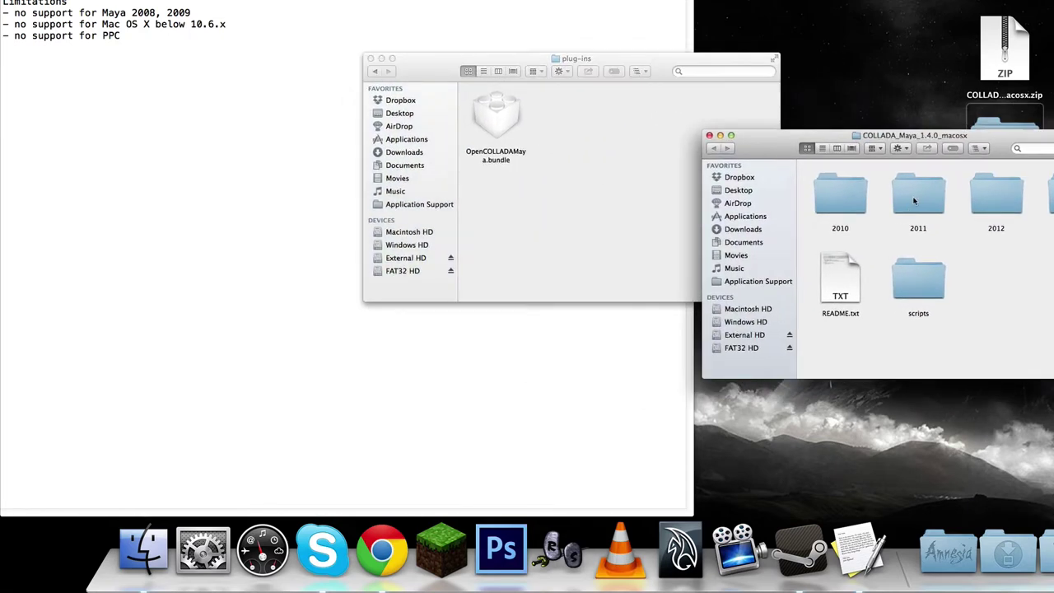
- Open the downloaded 2011 folder and move COLLADAMaya.bundle into Maya's 2011 plug-ins folder
double_click(913, 200)
drag(836, 191, 568, 175)
click(578, 182)
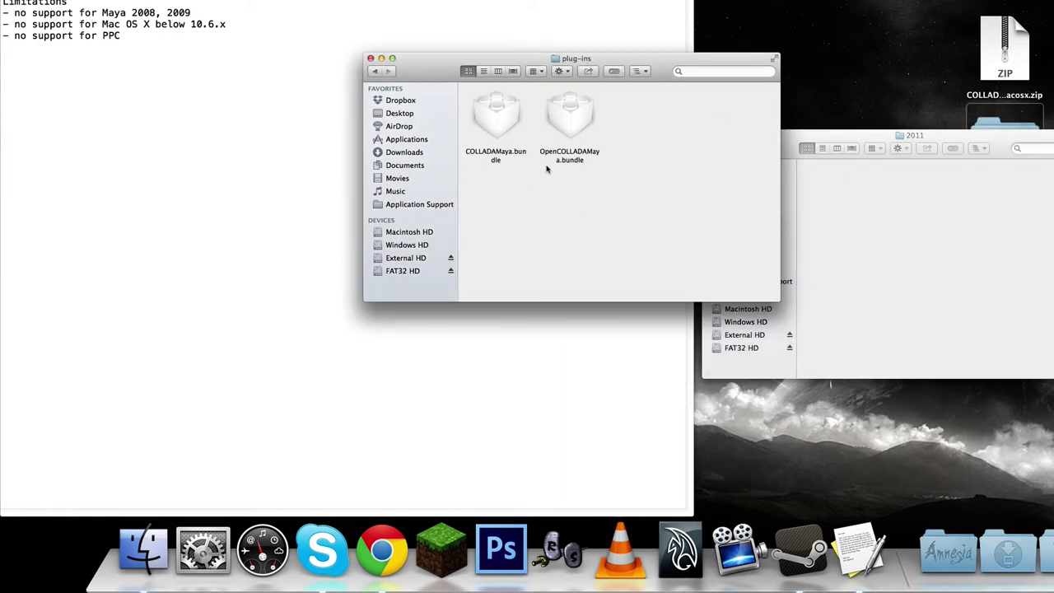
- Move COLLADAMaya.bundle back into the downloaded 2011 folder and return that window to COLLADA_Maya_1.4.0_macosx
drag(495, 115, 920, 252)
click(499, 181)
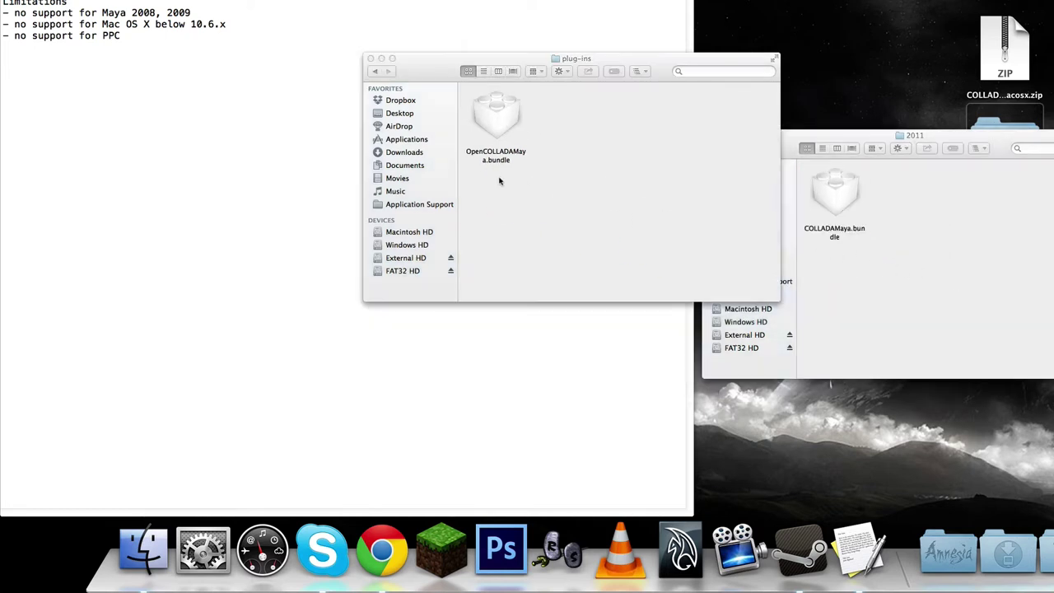
click(878, 227)
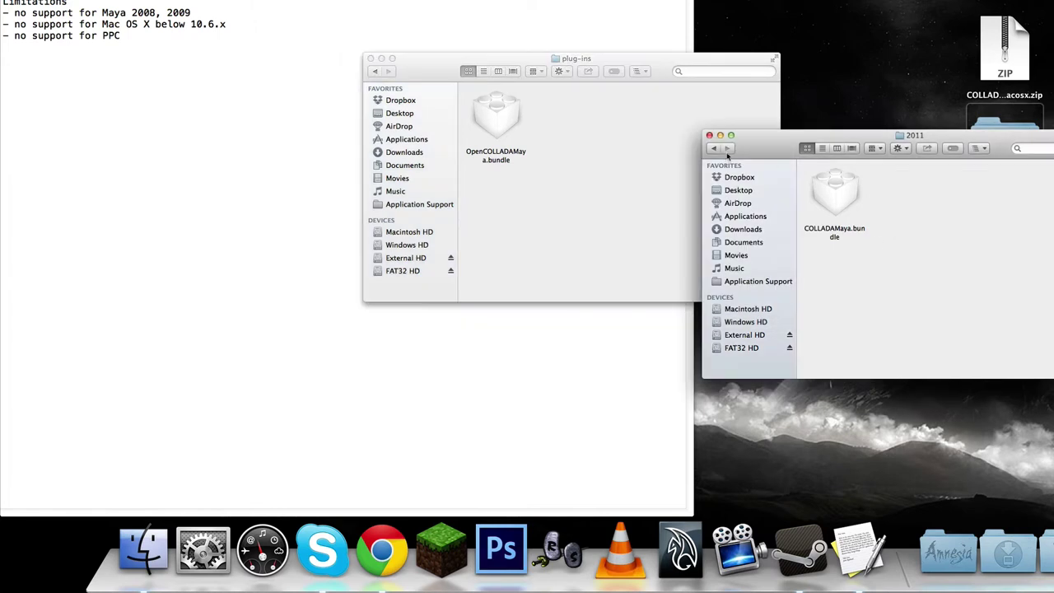
click(715, 149)
click(482, 117)
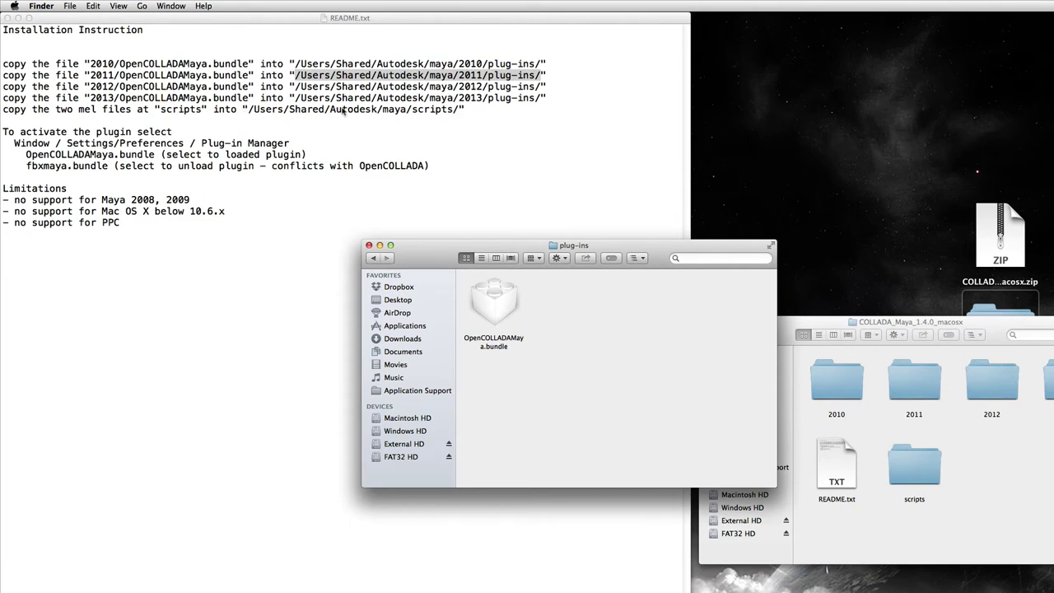
- Go from the plug-ins folder up to the maya folder and open its scripts folder
super+click(572, 245)
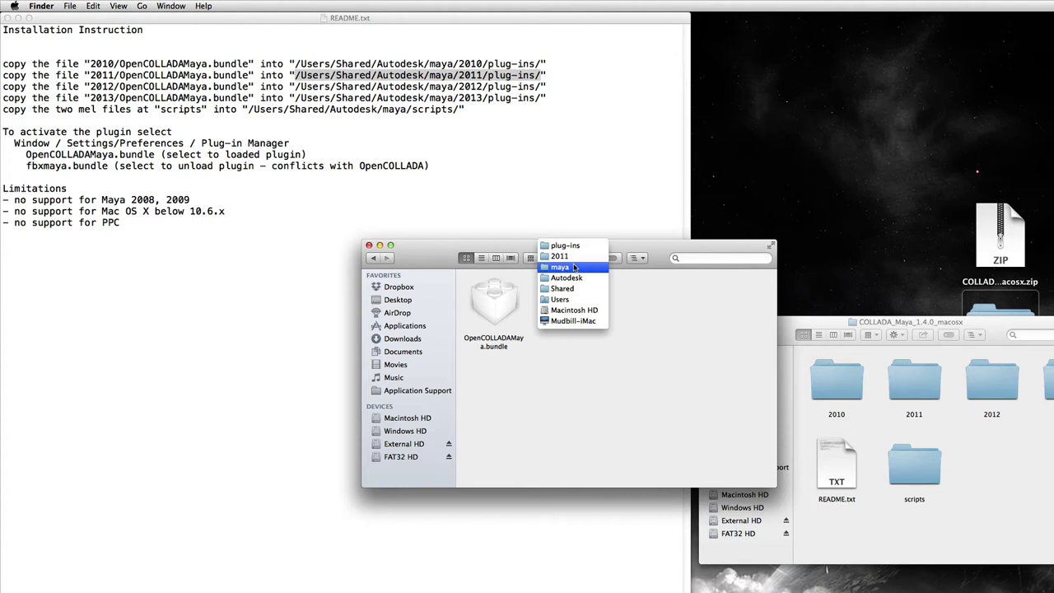
click(575, 268)
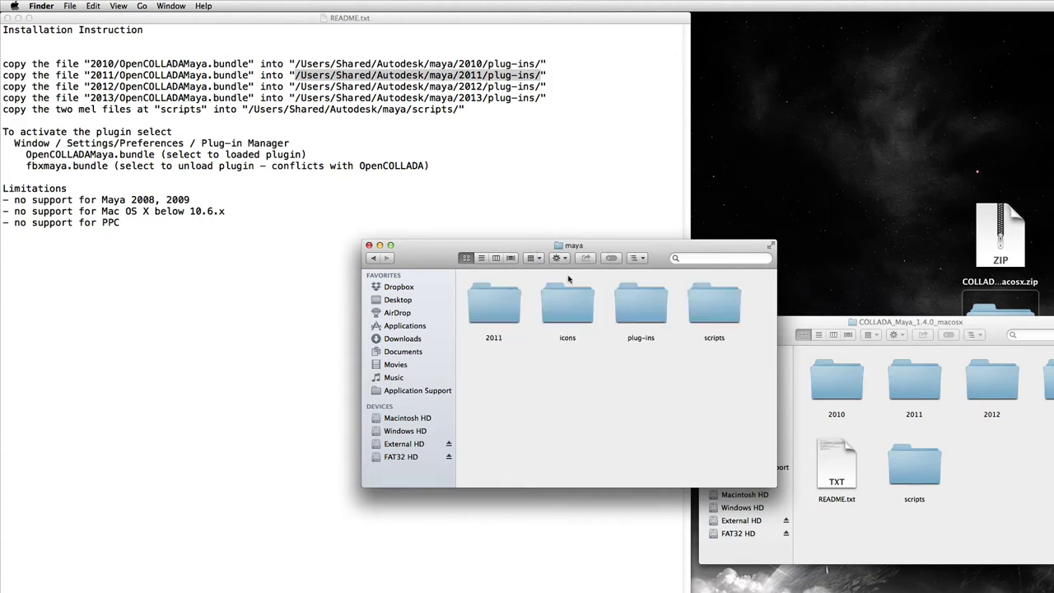
double_click(717, 306)
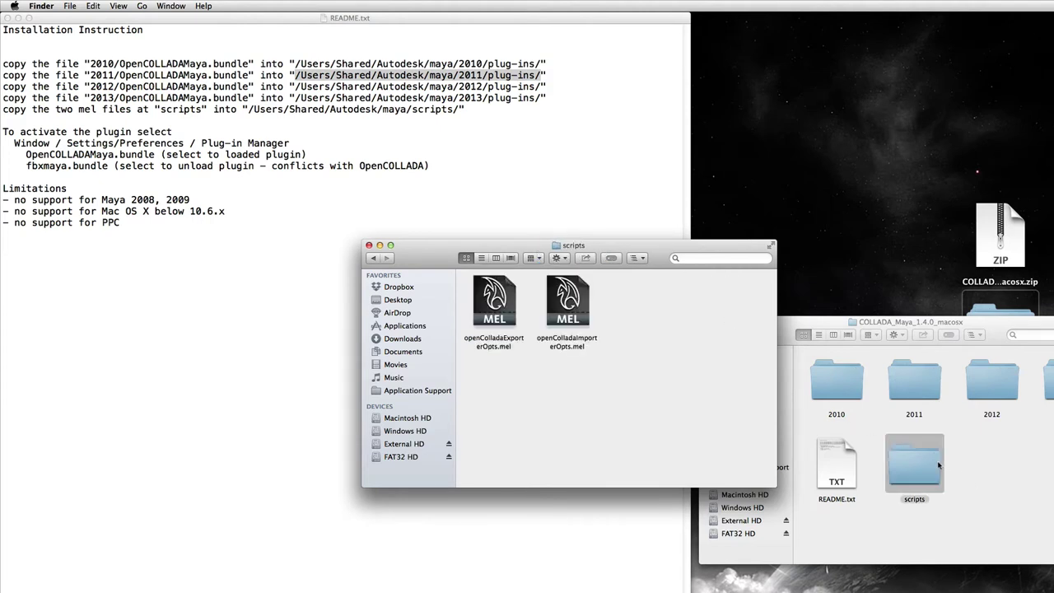
- Open the downloaded scripts folder, point out its two MEL files by selecting them, and return to COLLADA_Maya_1.4.0_macosx
double_click(914, 465)
drag(978, 470, 781, 347)
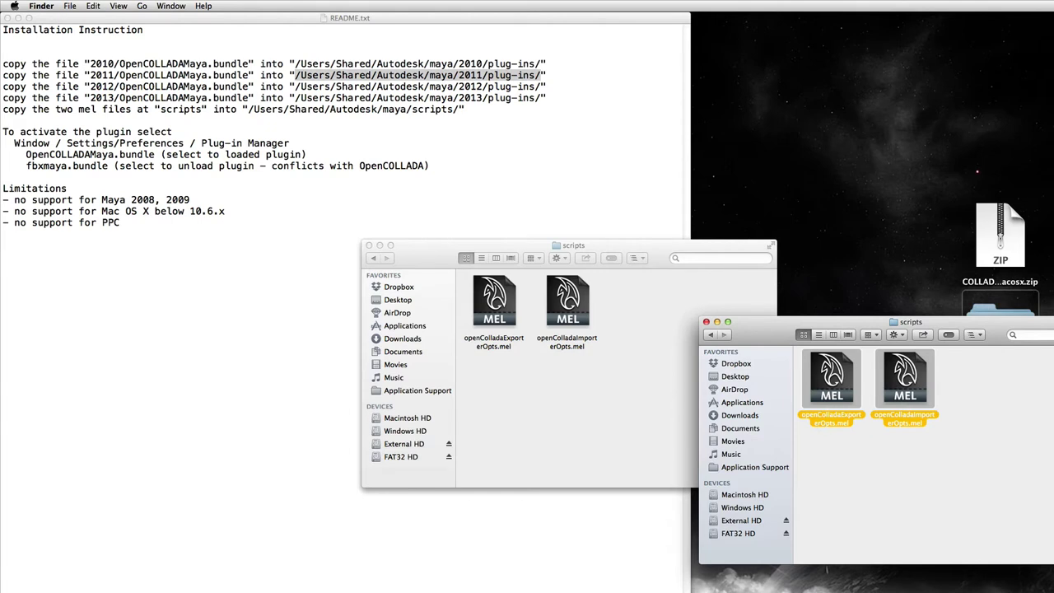
click(880, 486)
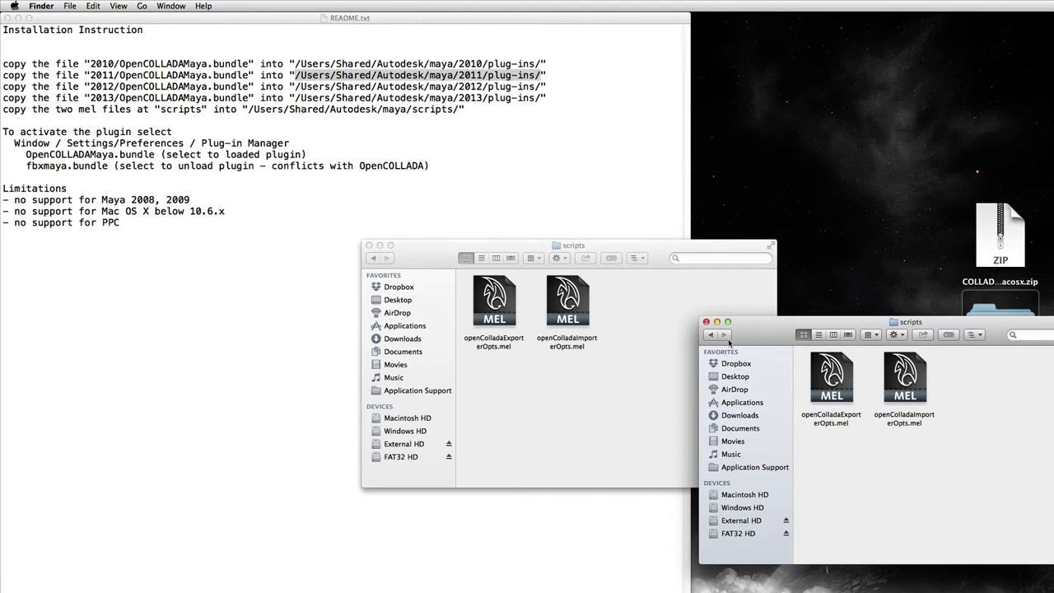
drag(989, 479, 815, 383)
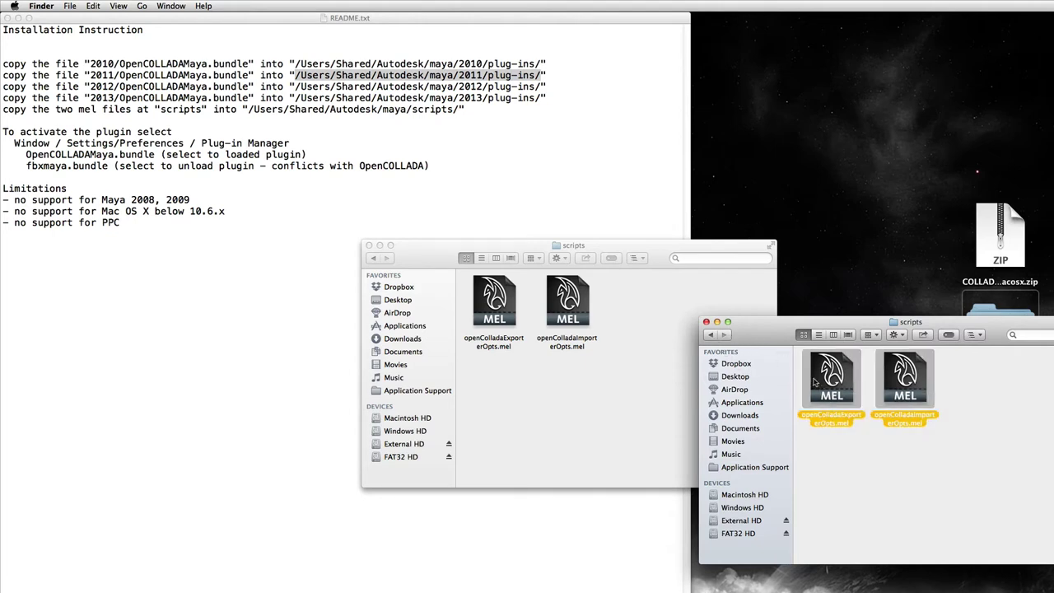
click(935, 496)
click(712, 335)
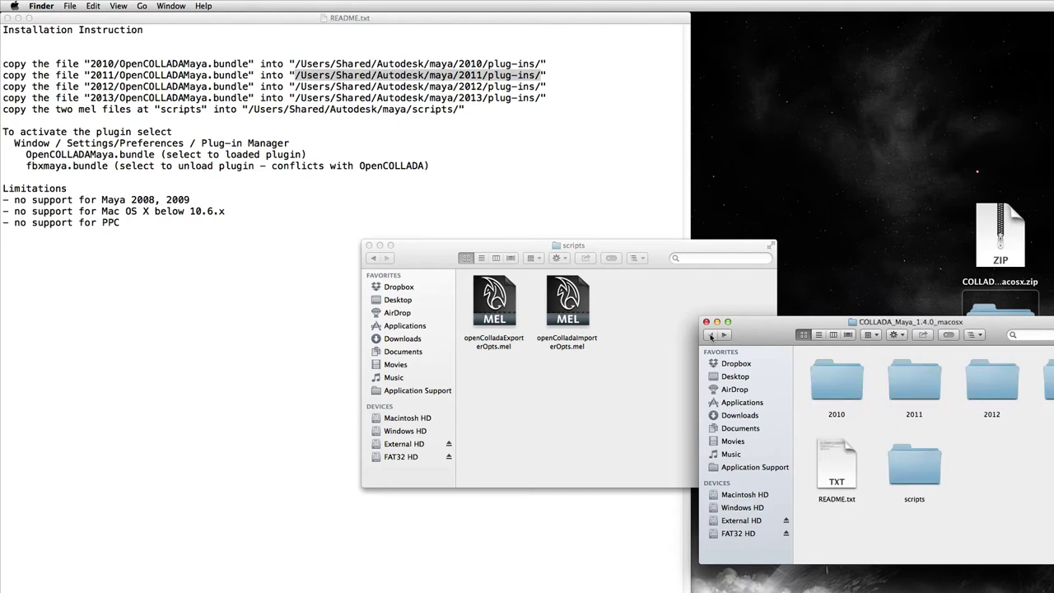
- Close both Finder windows and quit TextEdit with the README
click(585, 371)
click(369, 246)
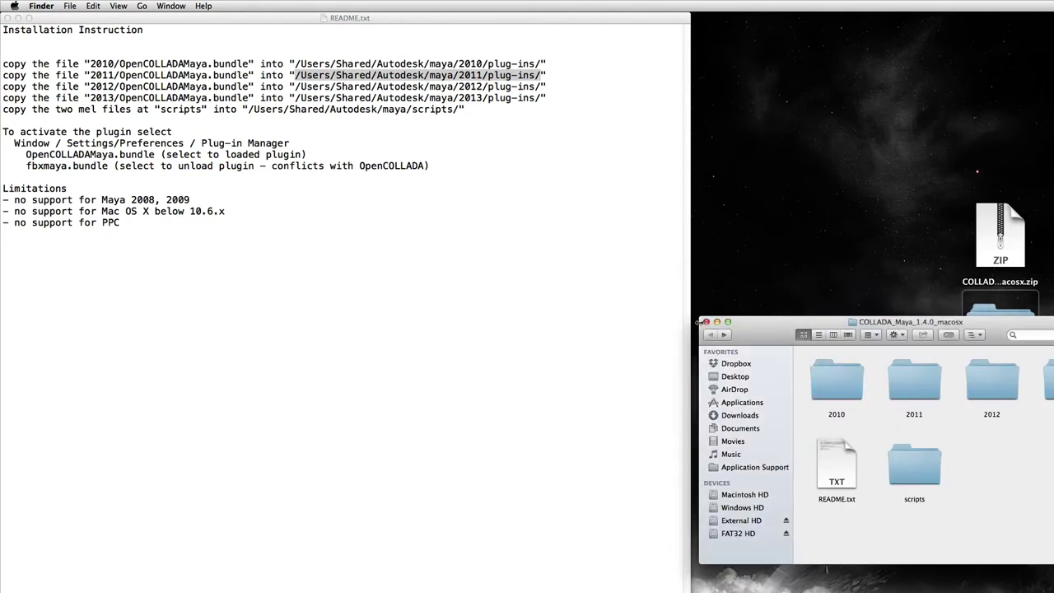
click(706, 321)
click(675, 326)
click(851, 416)
click(535, 439)
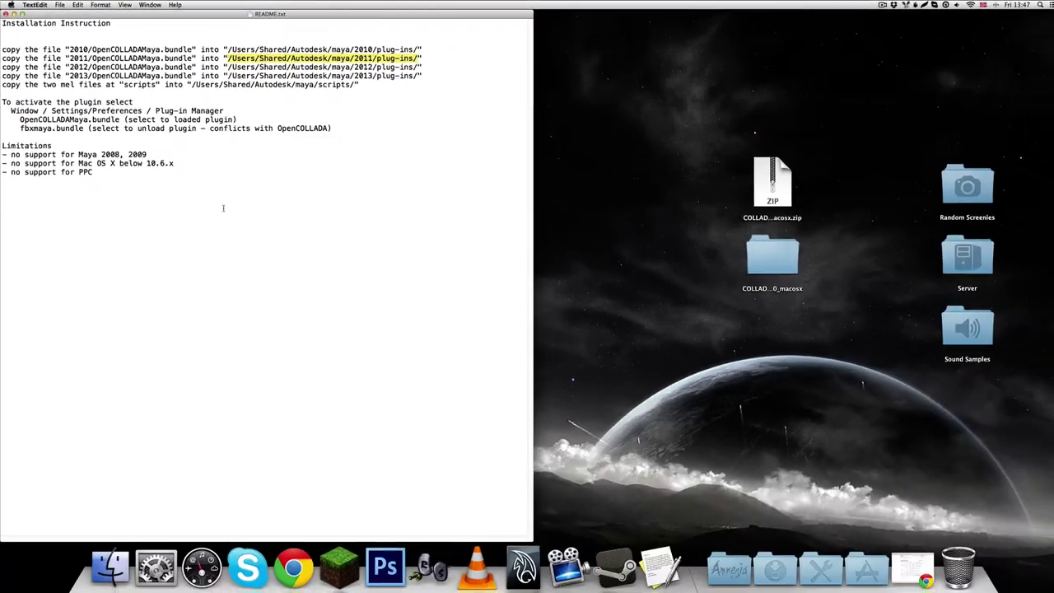
key(super+q)
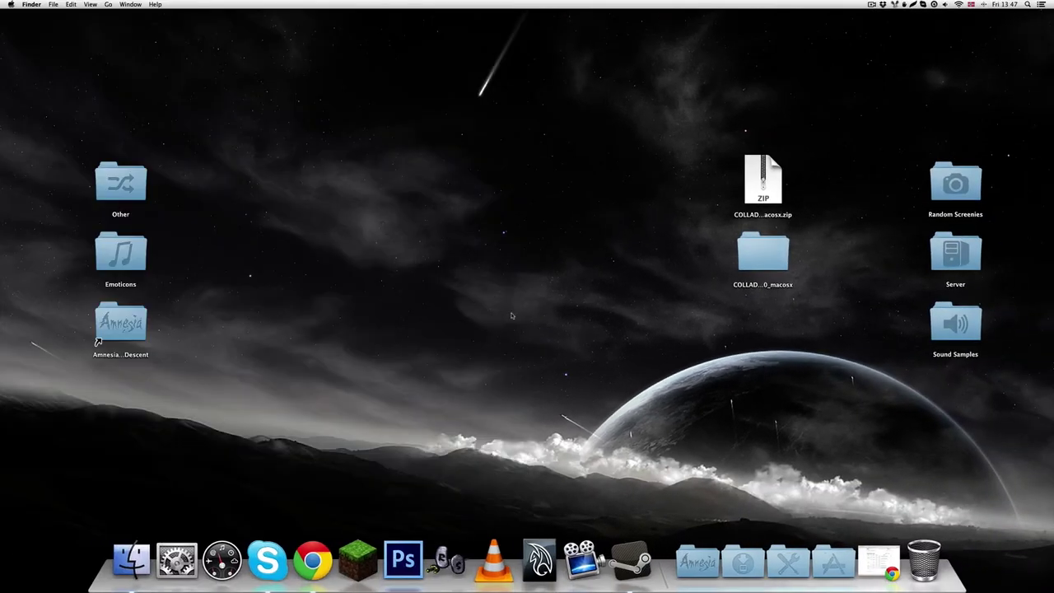
- Launch Maya 2011 and open the Plug-in Manager
click(540, 561)
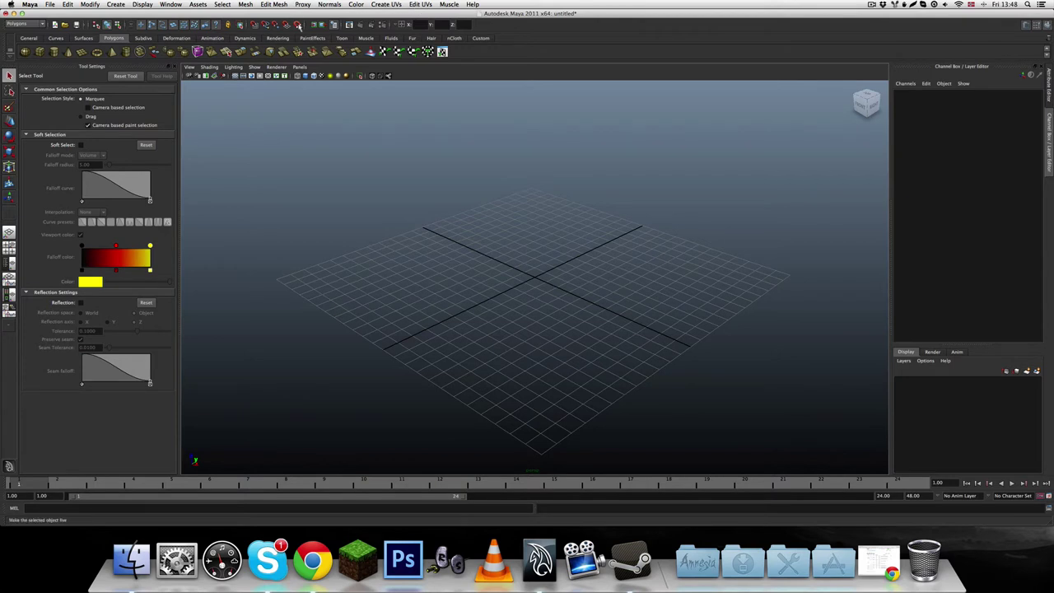
click(116, 4)
mouse_move(50, 5)
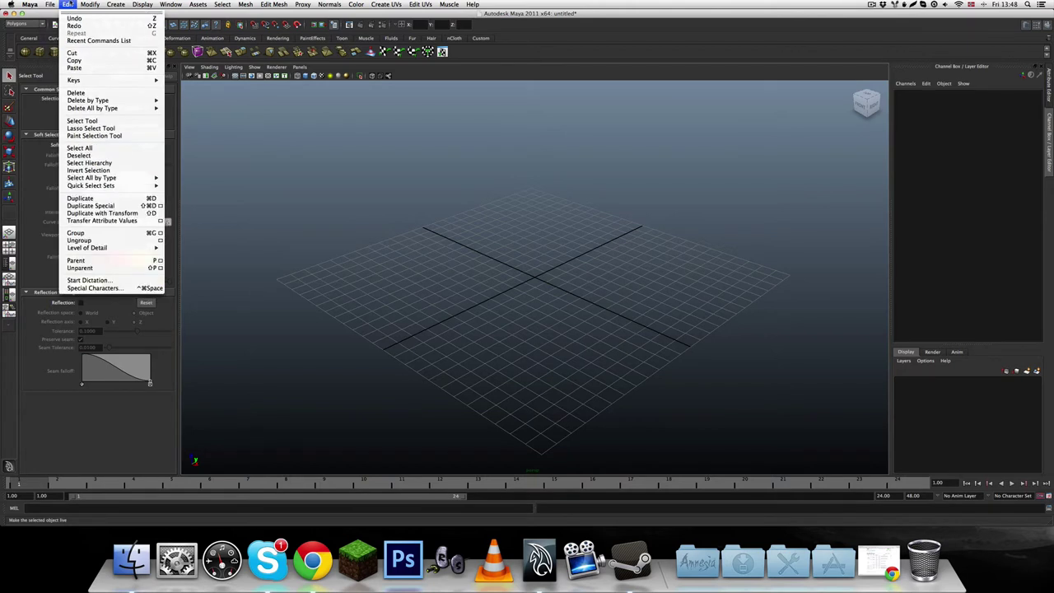
click(68, 5)
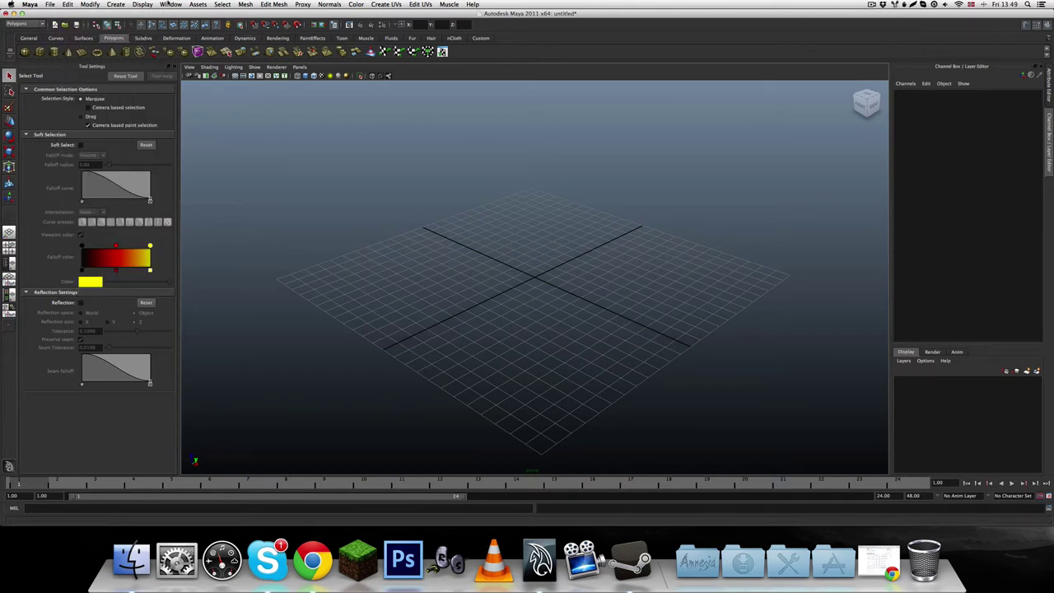
click(170, 4)
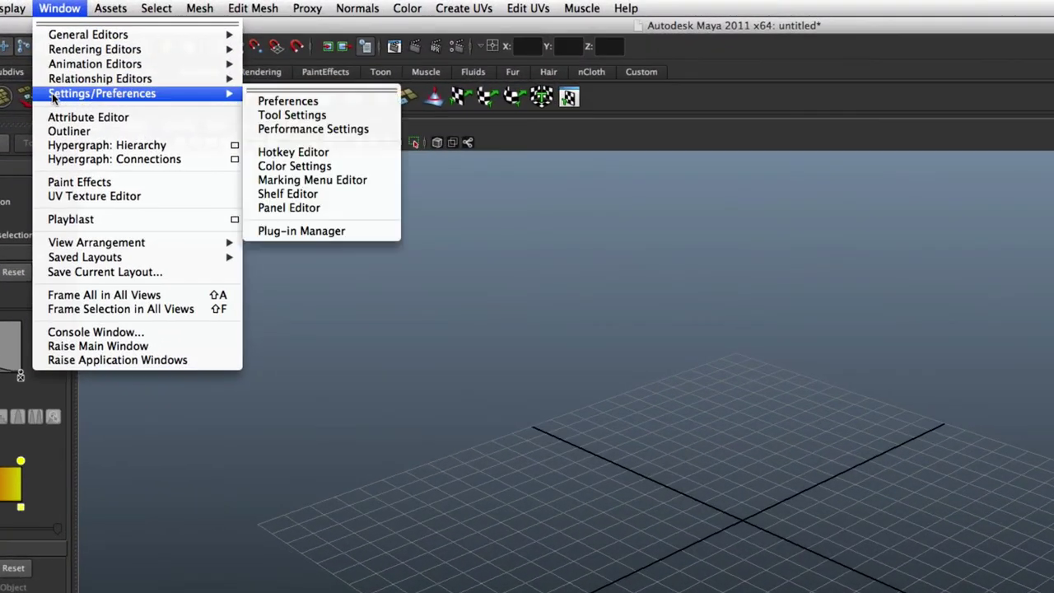
mouse_move(265, 43)
mouse_move(222, 90)
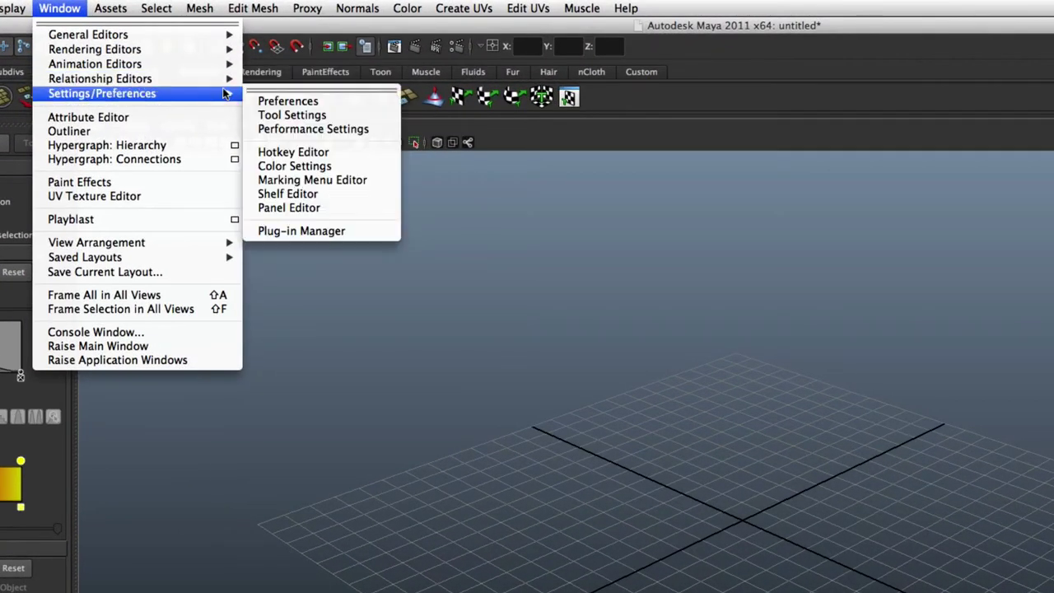
click(299, 233)
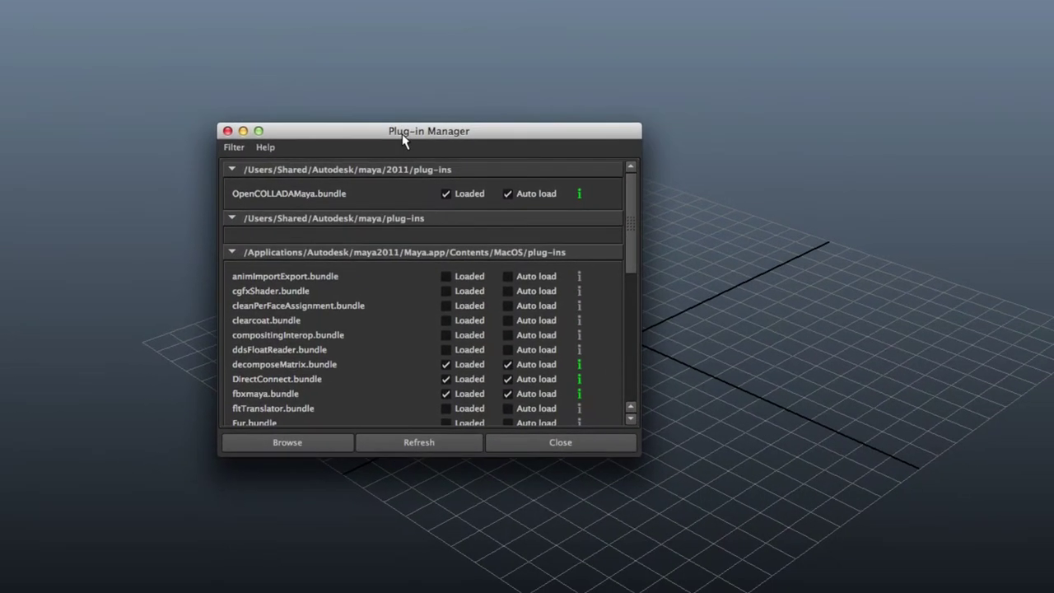
- Look through the Plug-in Manager list and check the Loaded and Auto load settings of OpenCOLLADAMaya.bundle and the other plug-ins
drag(408, 122, 415, 105)
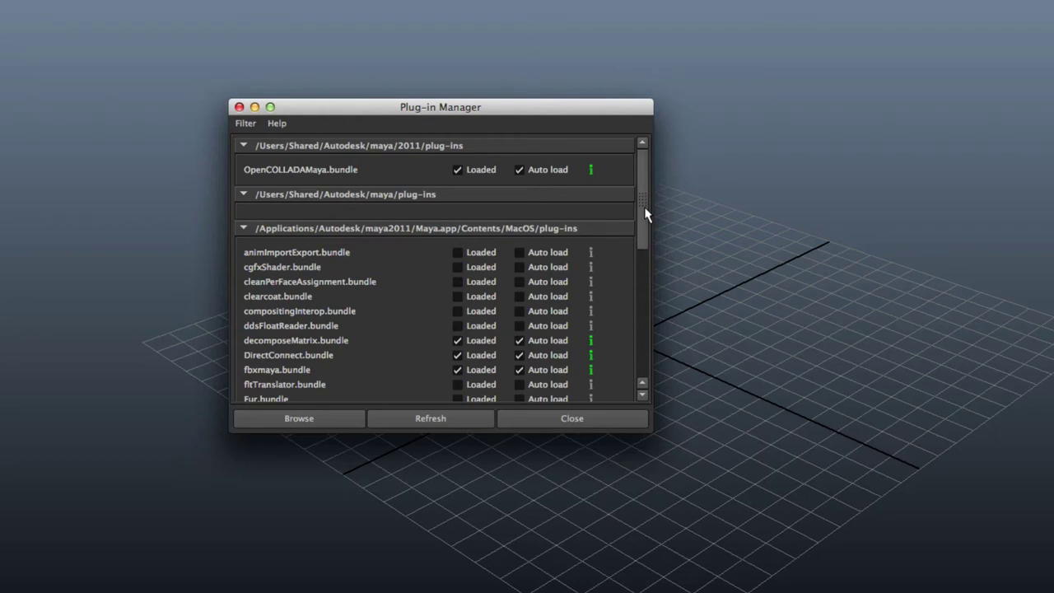
drag(646, 214, 647, 389)
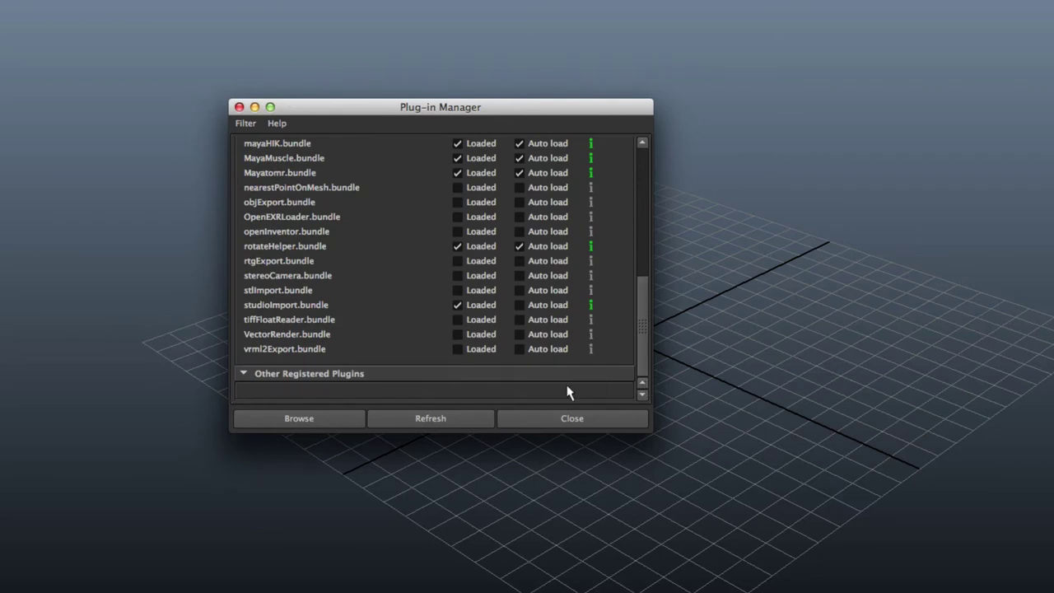
drag(643, 363, 648, 344)
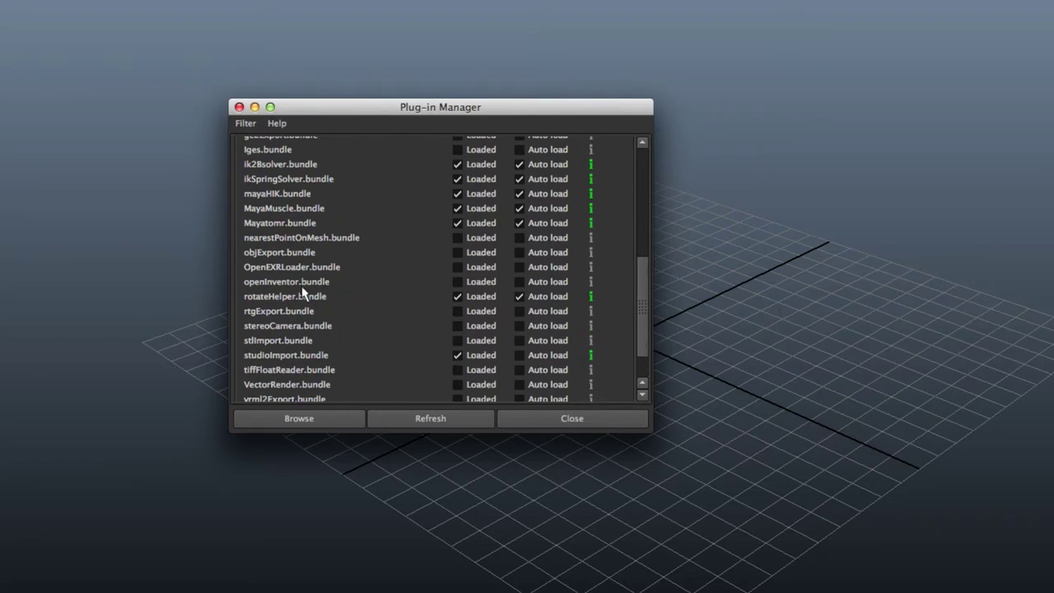
drag(648, 259, 645, 192)
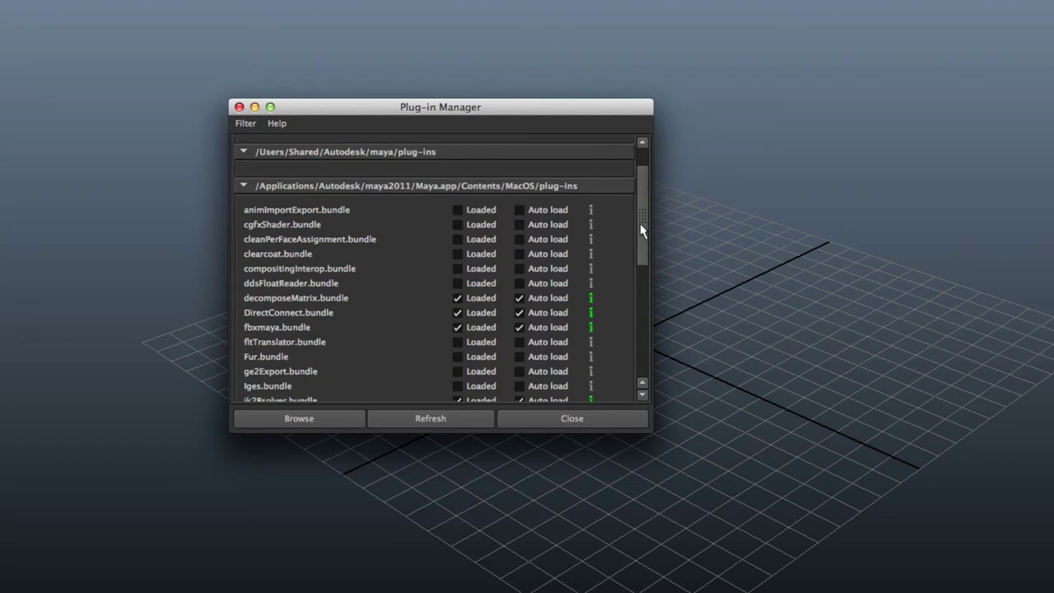
drag(643, 232, 643, 173)
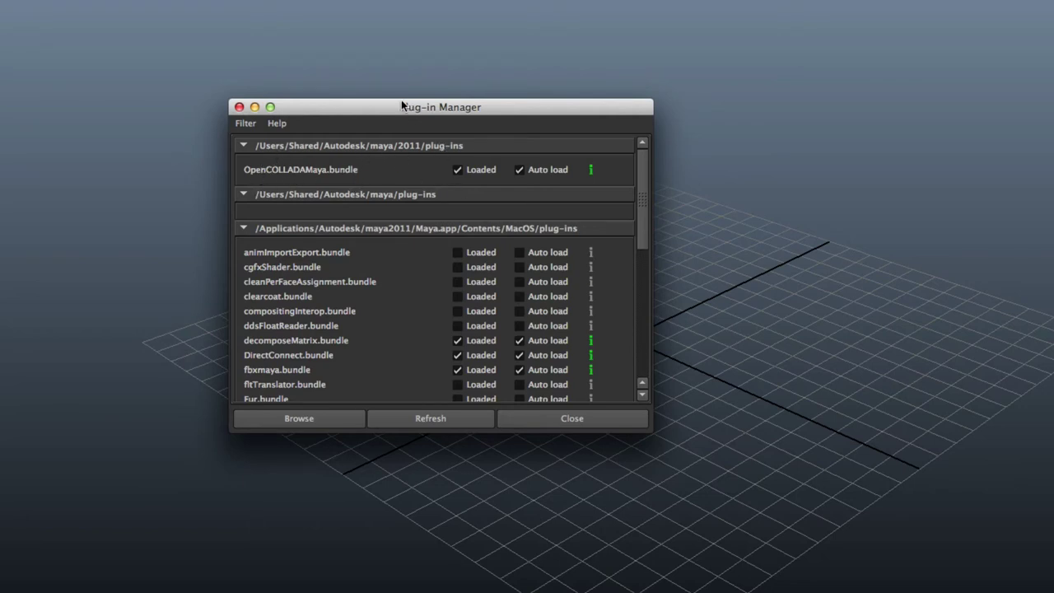
drag(401, 104, 377, 110)
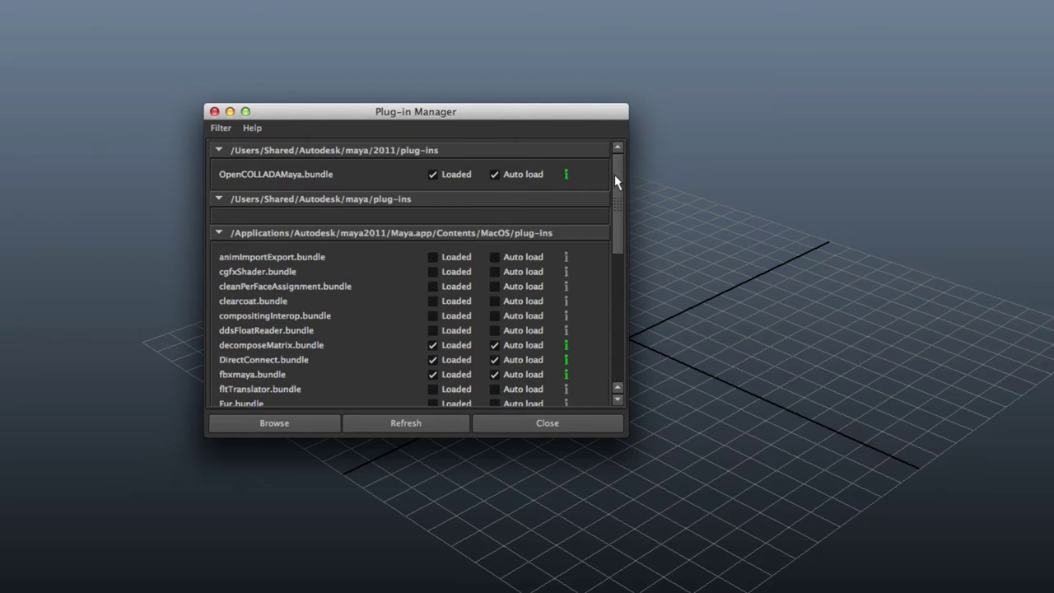
- Turn off Loaded and Auto load for fbxmaya.bundle and close the Plug-in Manager
drag(619, 188, 619, 214)
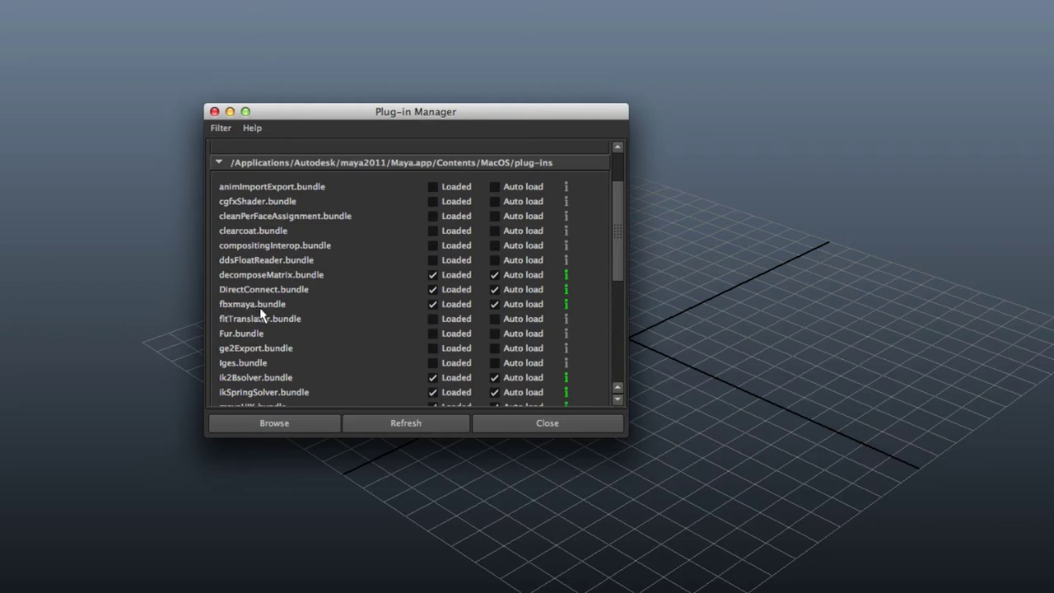
click(433, 304)
drag(612, 278, 618, 219)
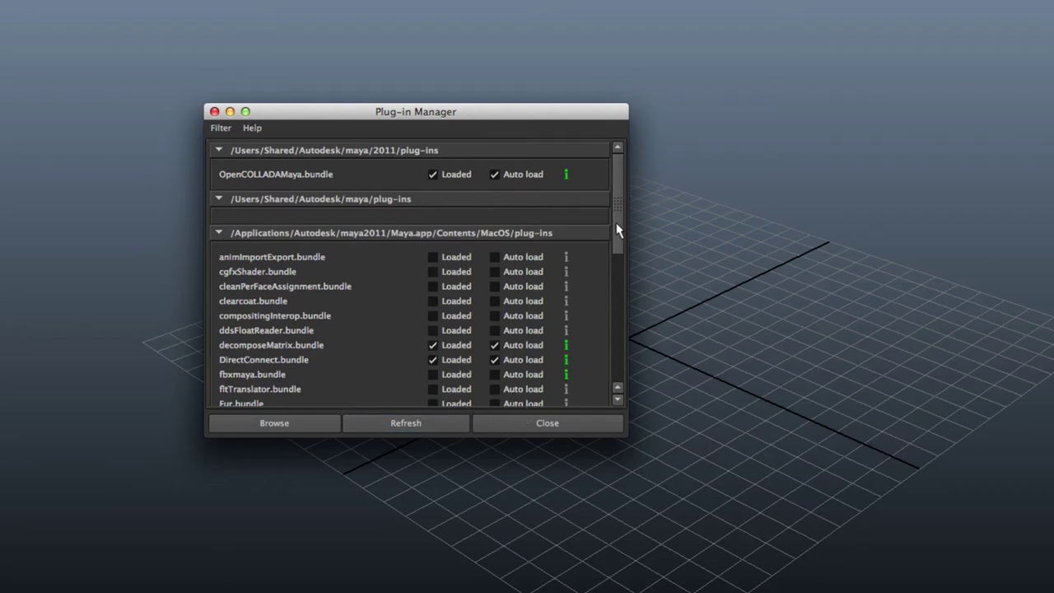
scroll(614, 211, down, 2)
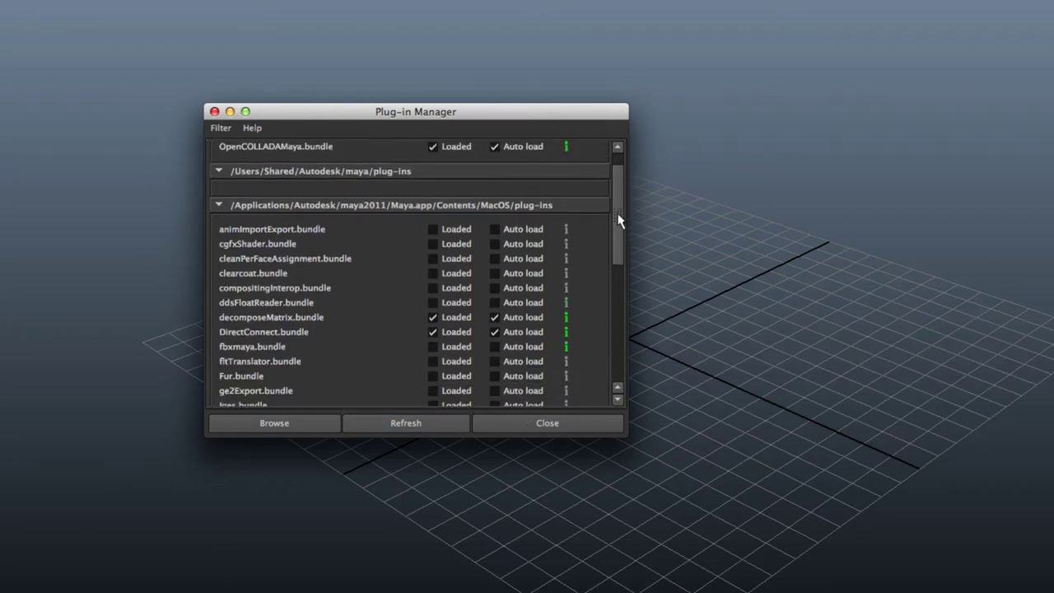
scroll(620, 214, up, 2)
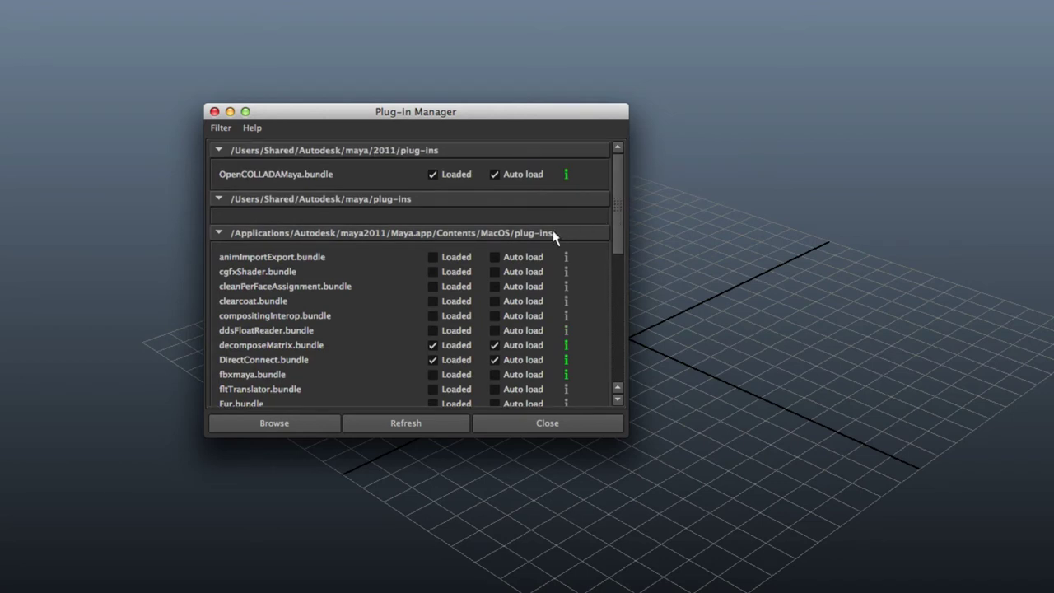
scroll(618, 208, down, 1)
scroll(593, 227, up, 1)
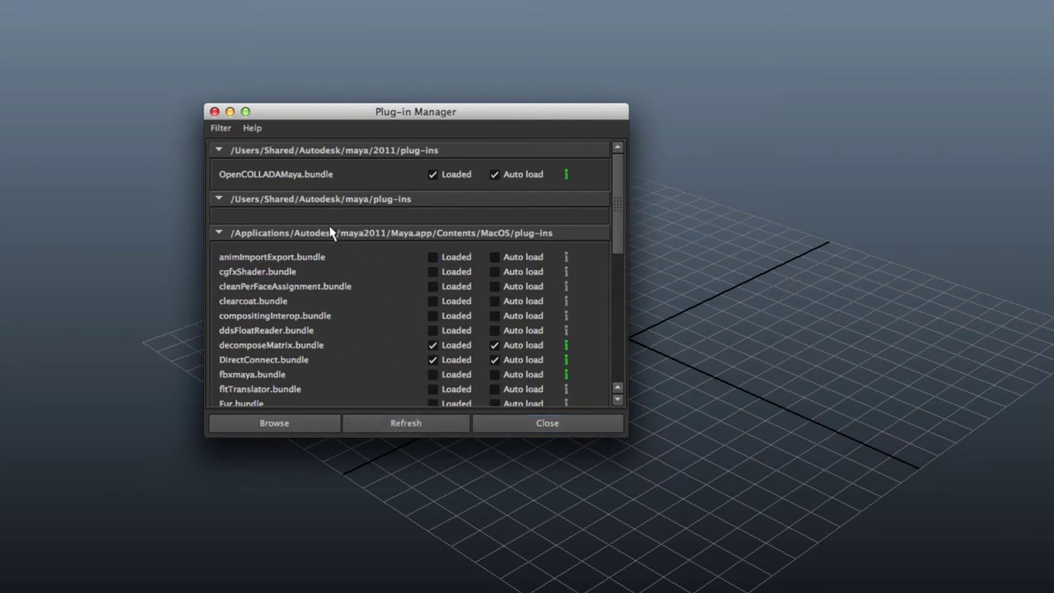
click(537, 424)
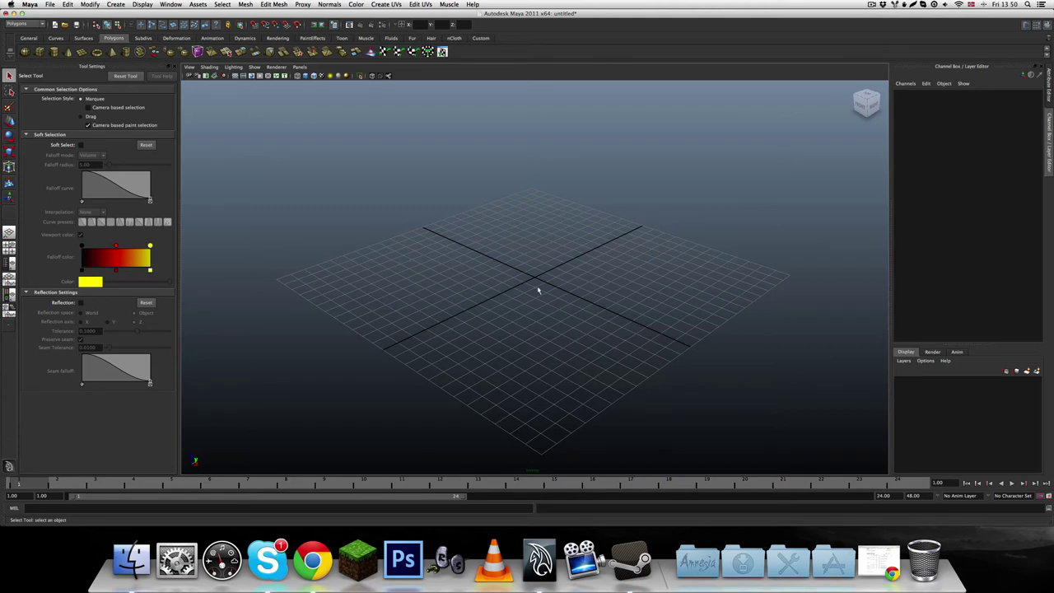
- Open the Export All dialog for the scene and choose OpenCOLLADA exporter as the file type
alt+drag(539, 290, 650, 282)
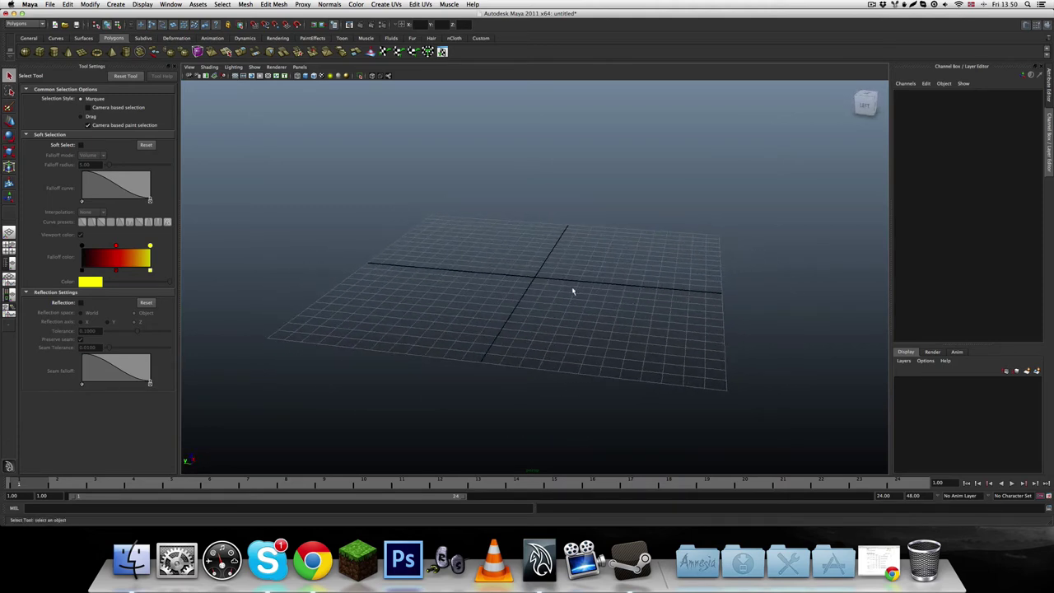
scroll(573, 291, up, 5)
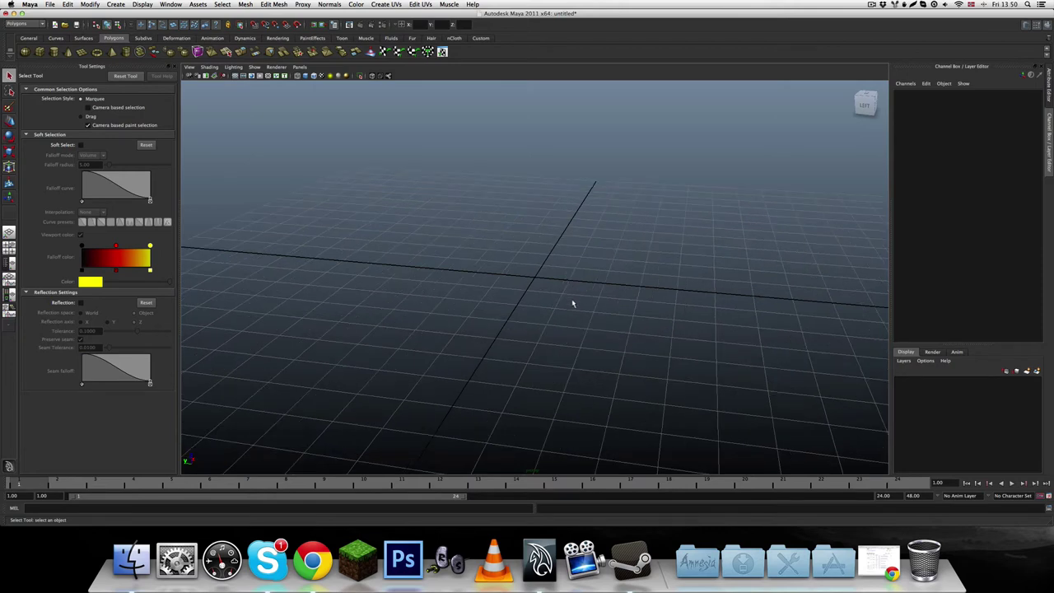
alt+drag(573, 303, 535, 310)
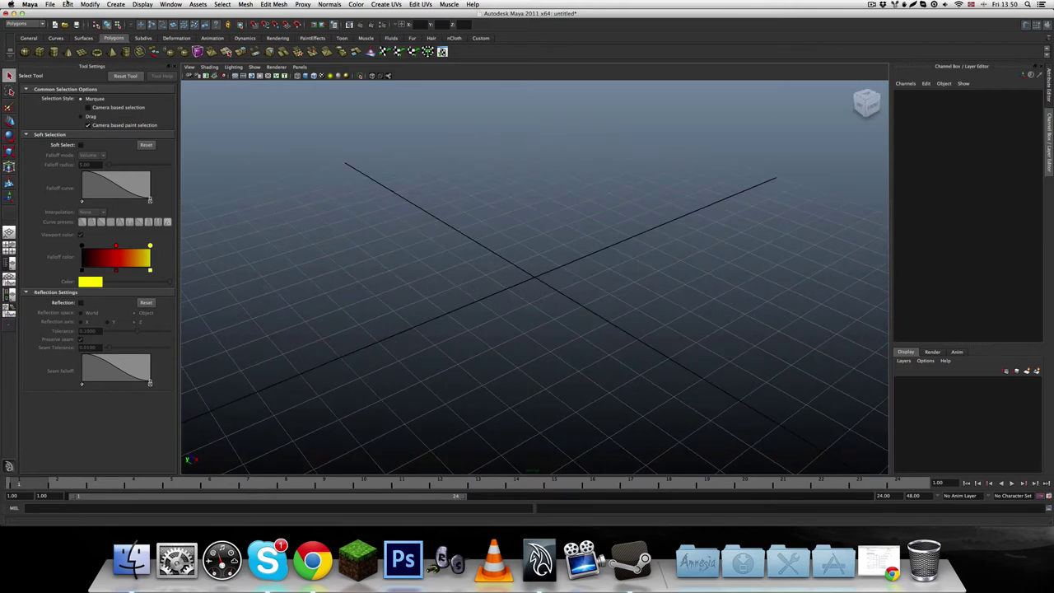
click(51, 4)
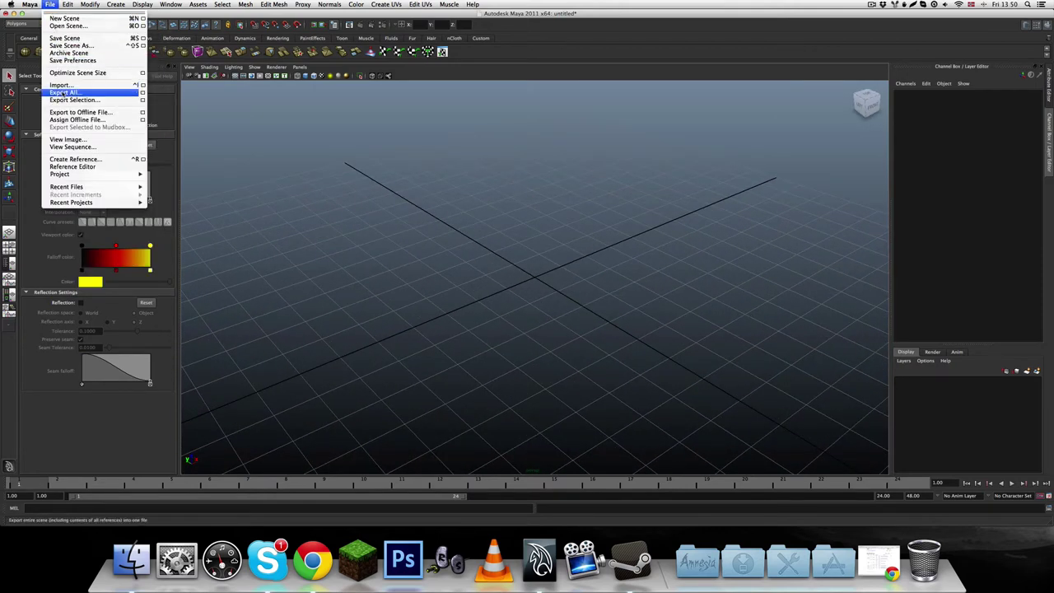
click(62, 94)
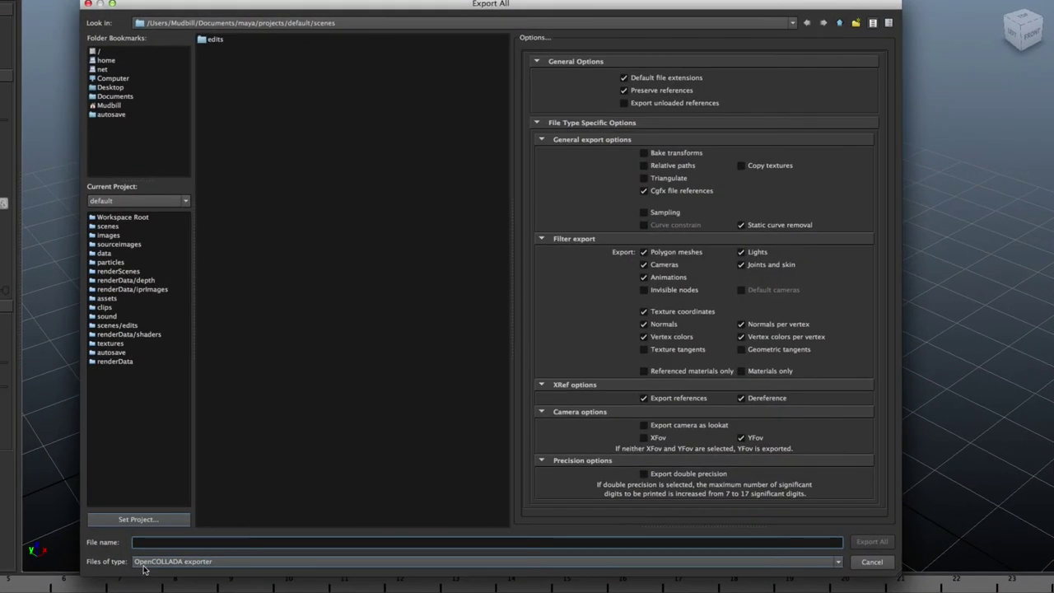
click(145, 565)
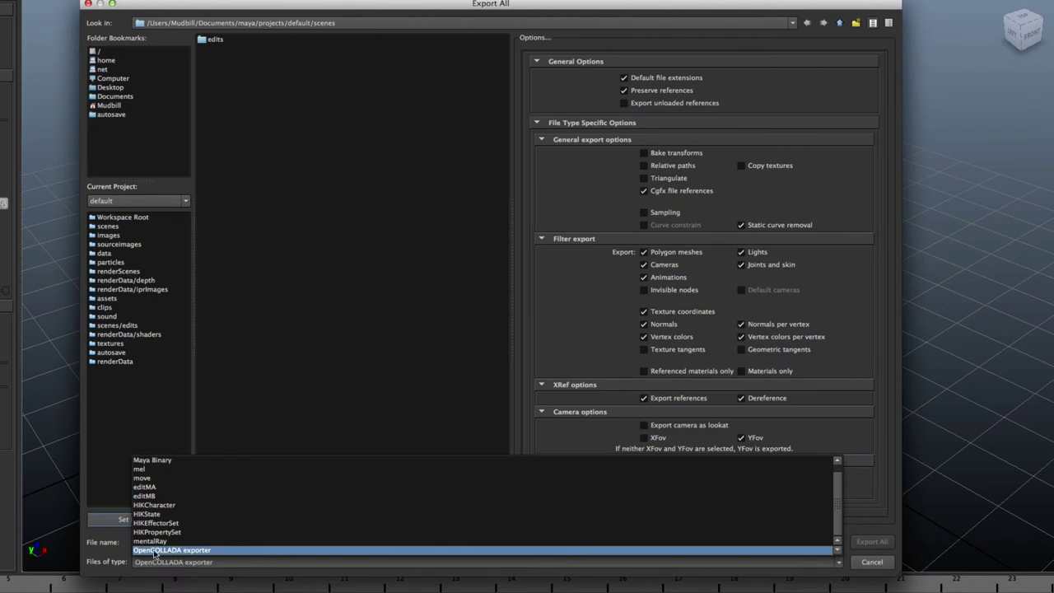
click(169, 550)
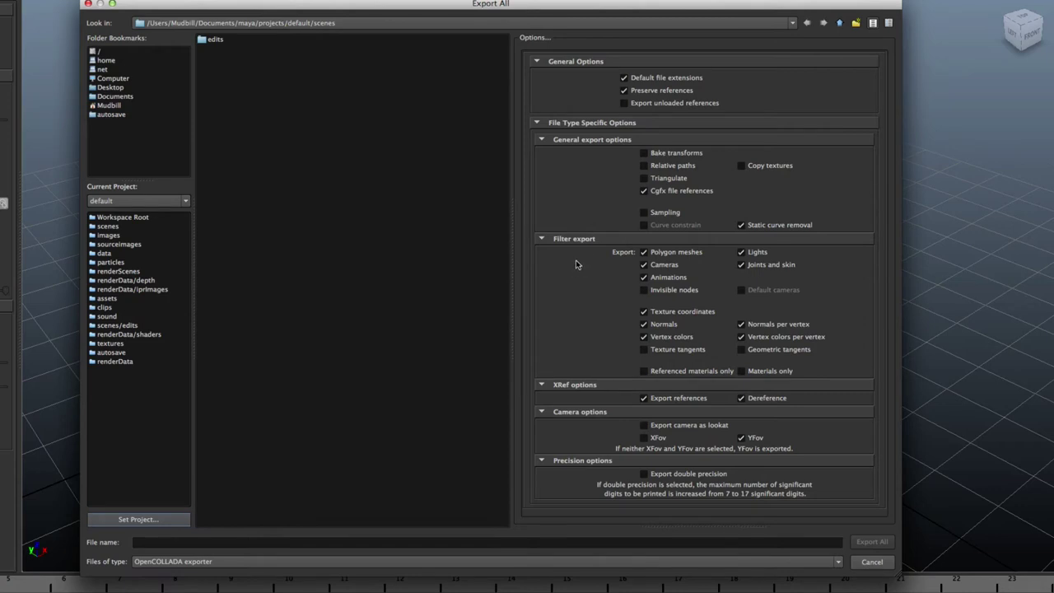
- Try the Animations, Triangulate, Cgfx file references and Lights export options, and cancel the export
click(643, 278)
click(645, 179)
click(644, 191)
click(644, 278)
click(741, 252)
click(872, 563)
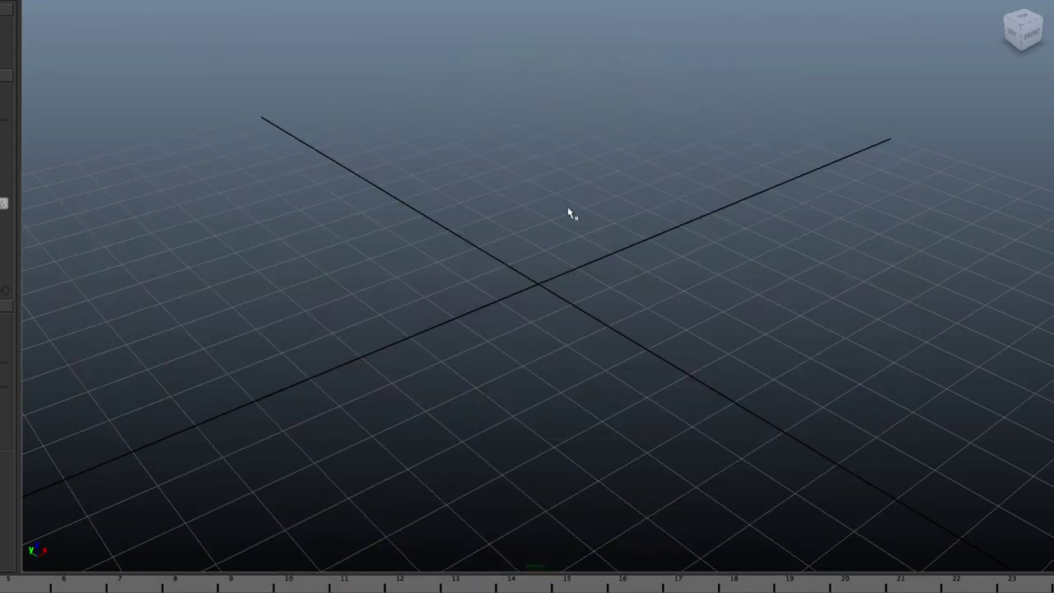
alt+drag(572, 261, 565, 337)
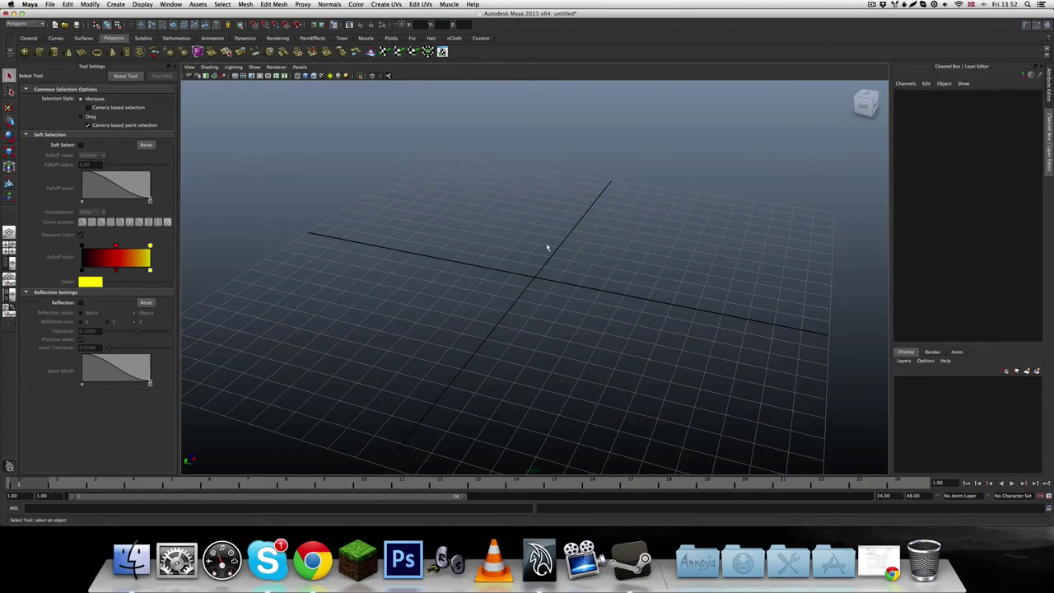
alt+drag(554, 276, 592, 281)
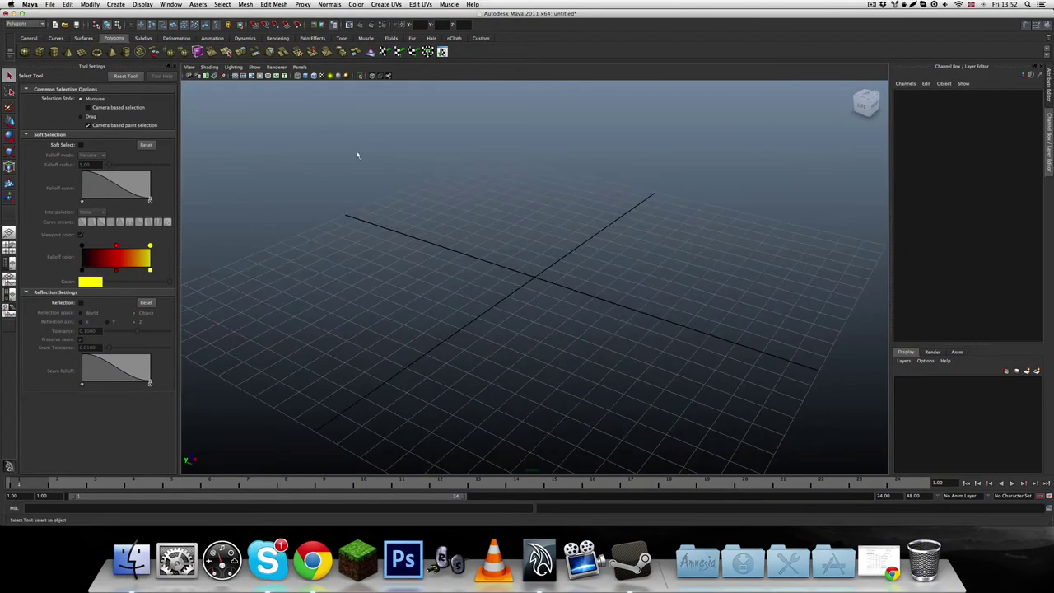
click(40, 52)
click(535, 280)
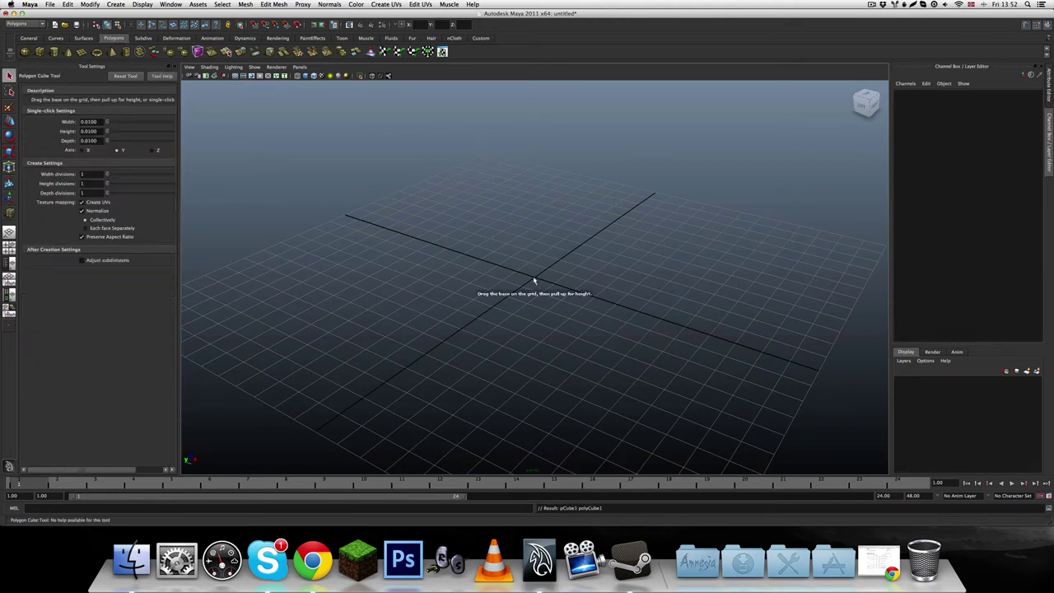
scroll(543, 303, up, 2)
key(z)
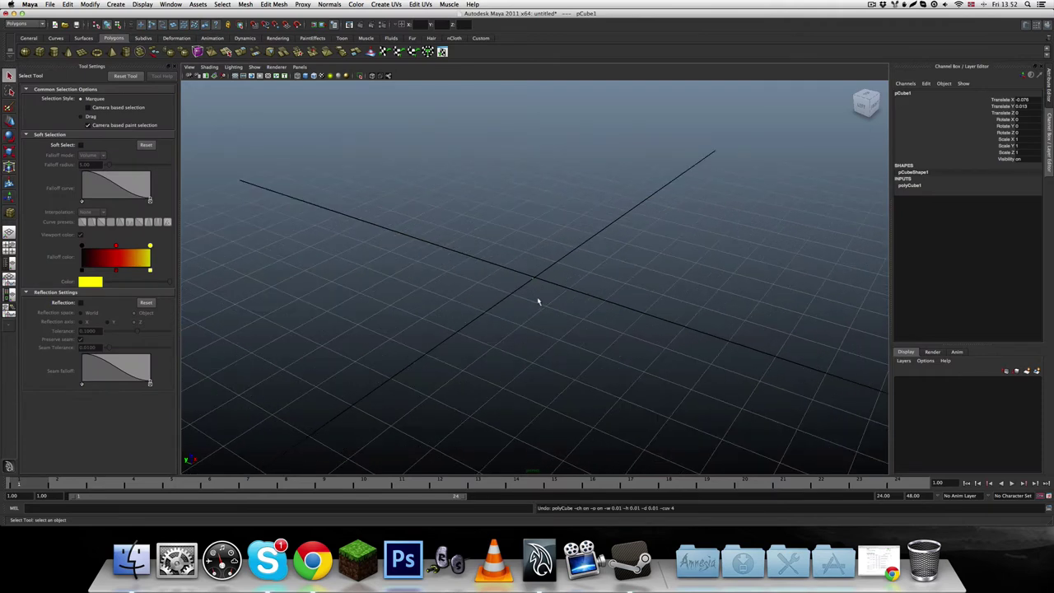
- Draw a polygon cube on the grid beside the origin
click(40, 52)
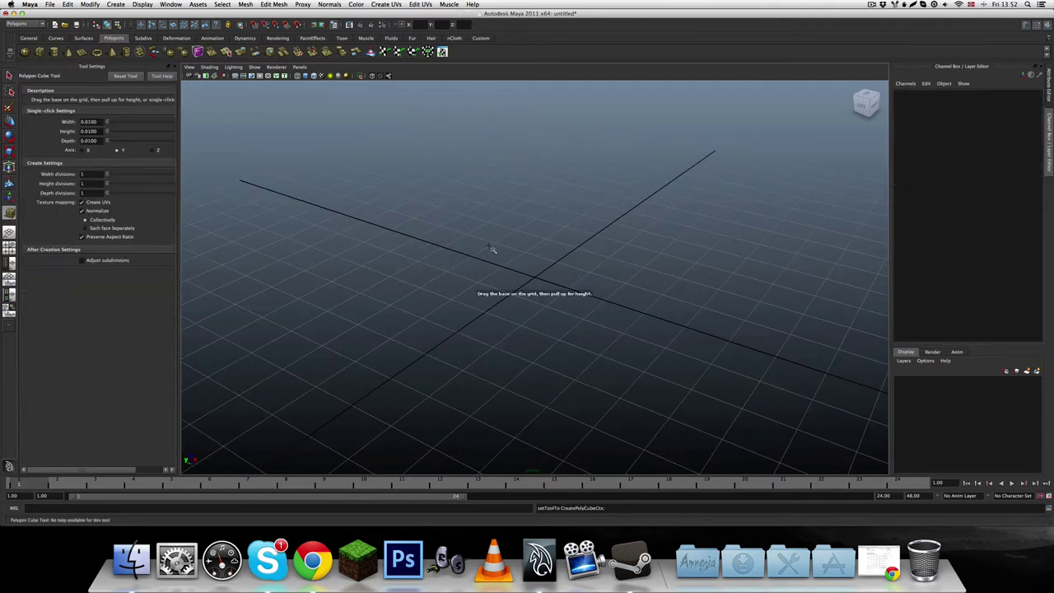
drag(492, 247, 494, 199)
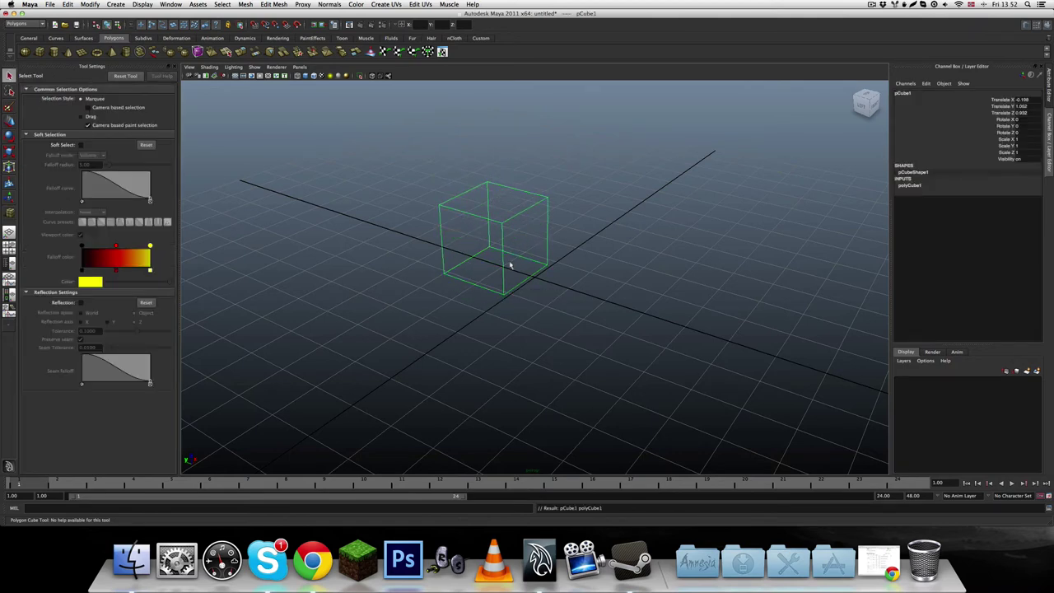
alt+drag(508, 264, 507, 278)
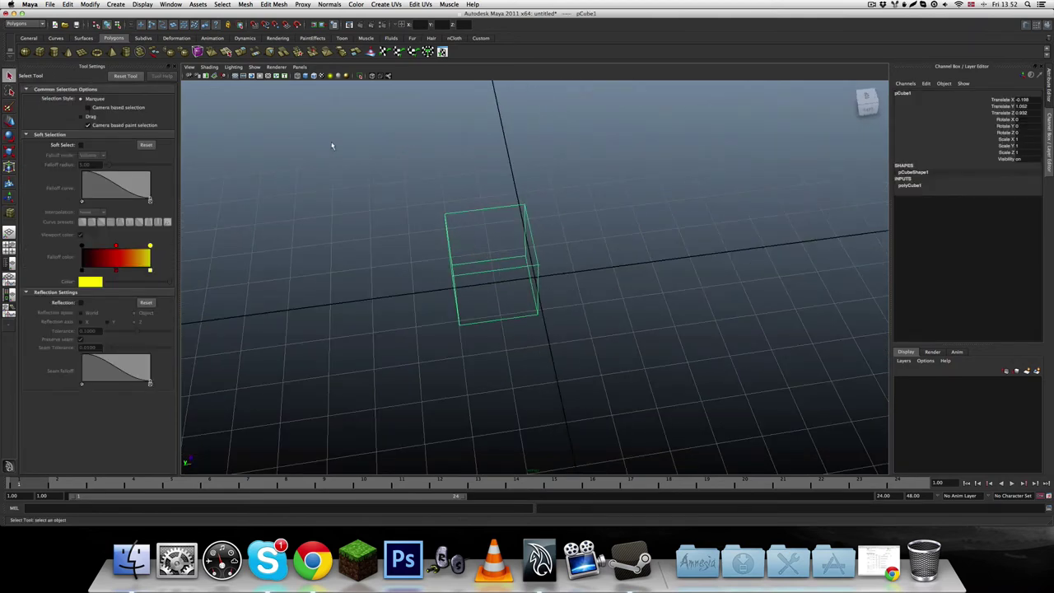
alt+drag(450, 188, 605, 289)
- Move the cube down so it sits centred across the grid plane, display it shaded, and leave it selected
key(w)
drag(519, 263, 464, 239)
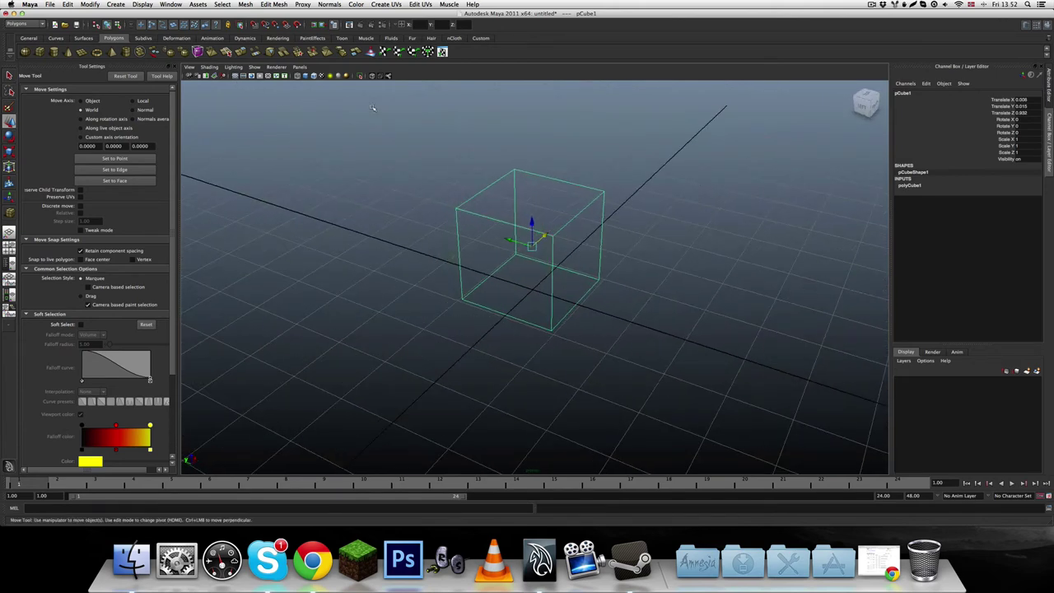
key(5)
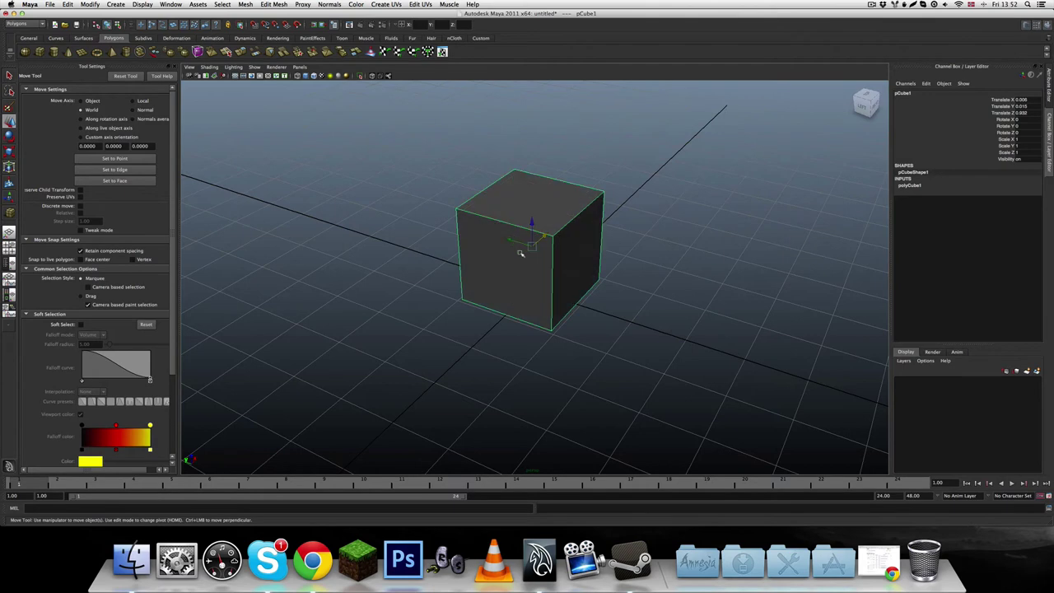
mouse_move(598, 290)
alt+mouse_down()
mouse_move(555, 299)
mouse_move(591, 327)
mouse_move(577, 305)
mouse_move(601, 310)
mouse_move(608, 297)
mouse_move(542, 292)
mouse_move(541, 264)
mouse_move(631, 283)
mouse_move(613, 280)
alt+mouse_up()
click(622, 309)
click(544, 260)
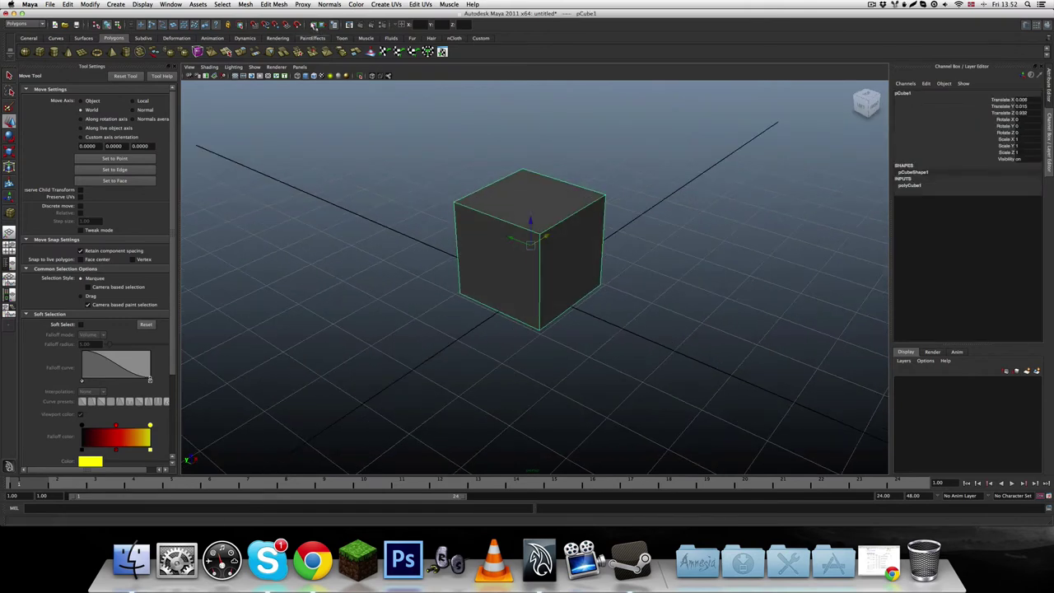
- Bevel the selected cube with the default settings and deselect it
click(274, 5)
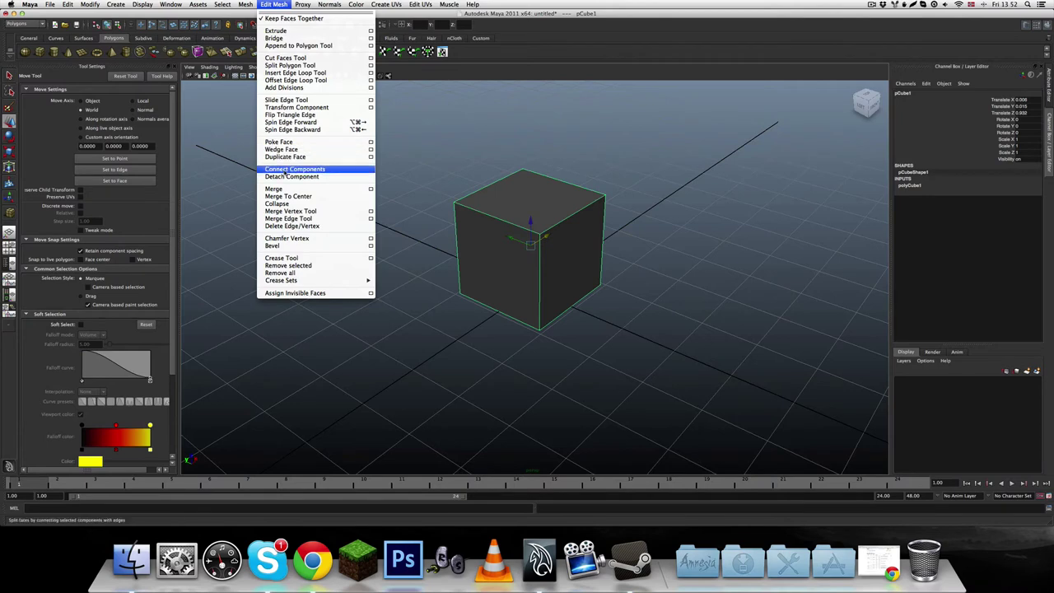
click(307, 246)
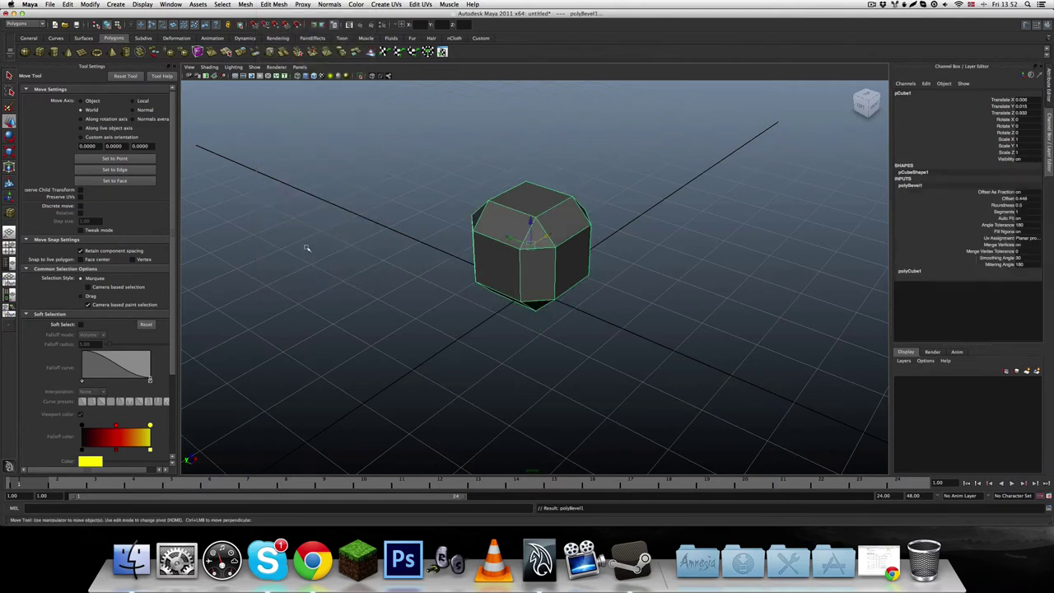
alt+drag(397, 283, 621, 278)
click(640, 334)
alt+drag(573, 308, 576, 316)
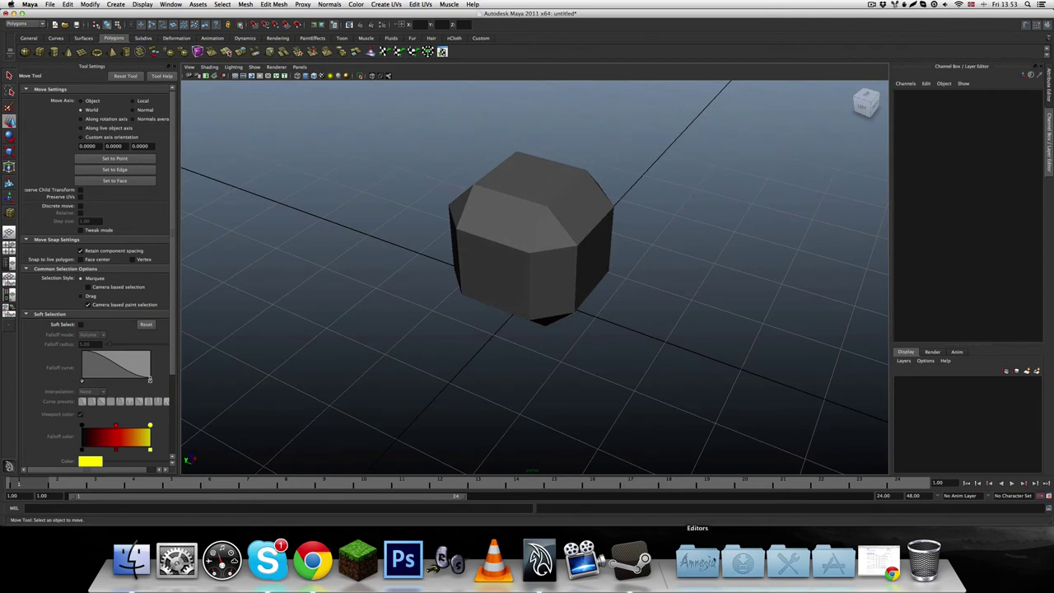
- Select the beveled cube again in the perspective view
click(698, 563)
click(604, 312)
mouse_move(608, 299)
alt+mouse_down()
mouse_move(626, 297)
mouse_move(613, 290)
alt+mouse_up()
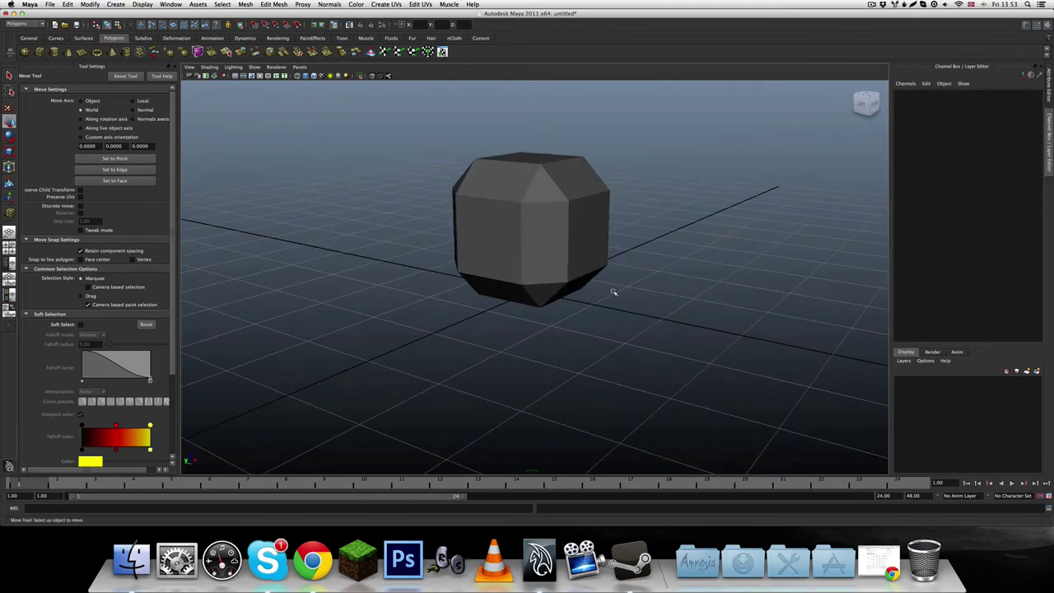
alt+drag(591, 284, 555, 271)
click(545, 265)
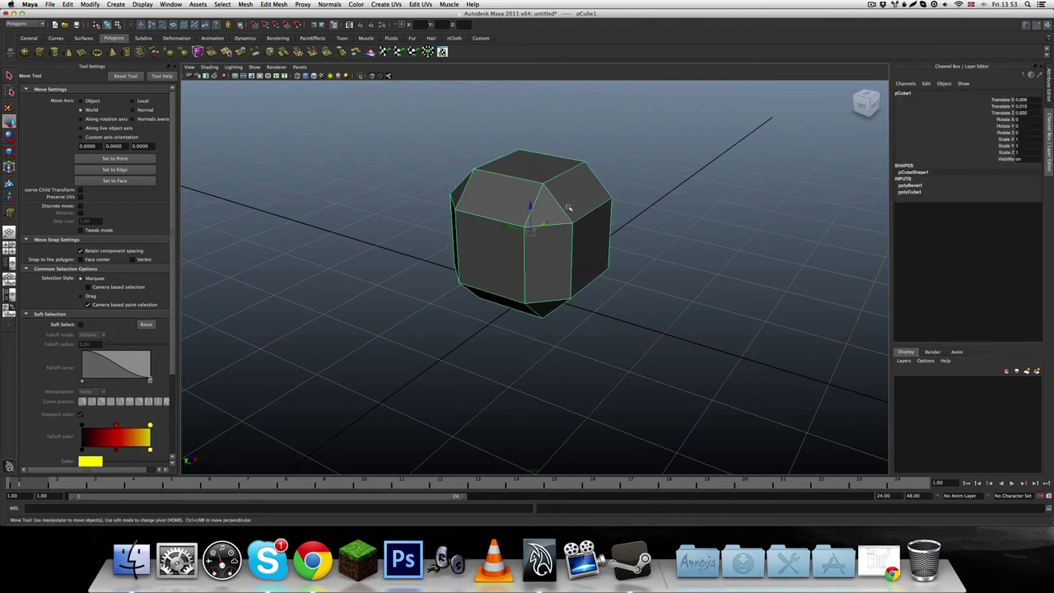
alt+drag(569, 208, 603, 306)
click(611, 303)
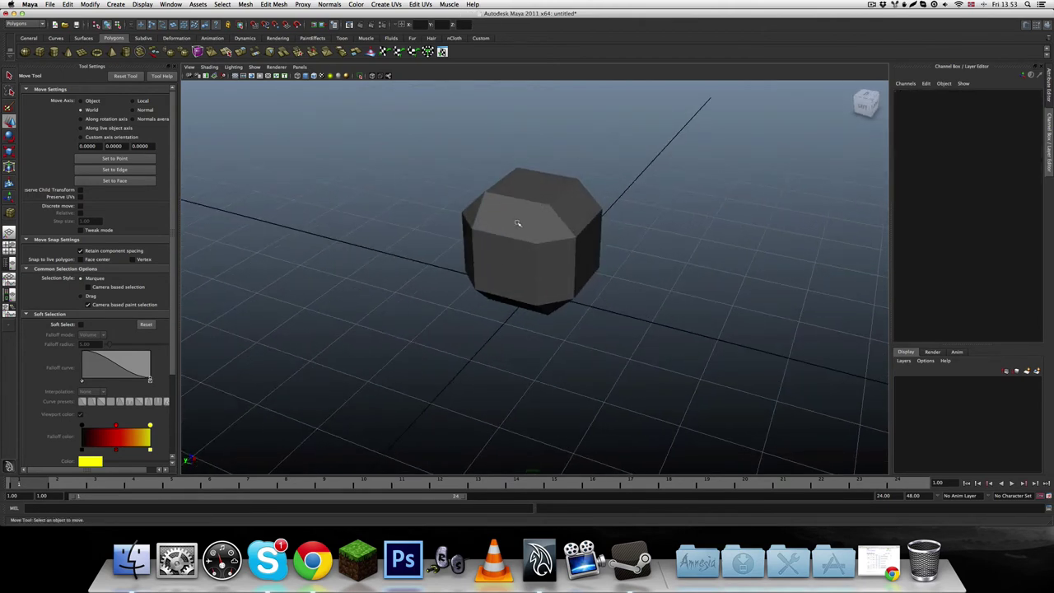
click(528, 265)
alt+drag(647, 301, 605, 302)
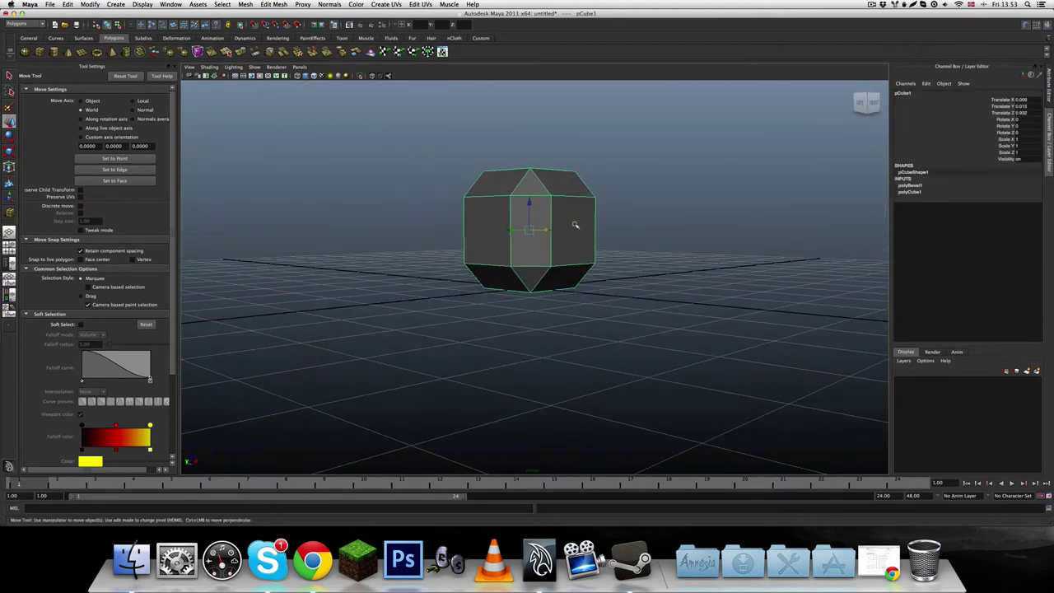
alt+drag(576, 230, 572, 237)
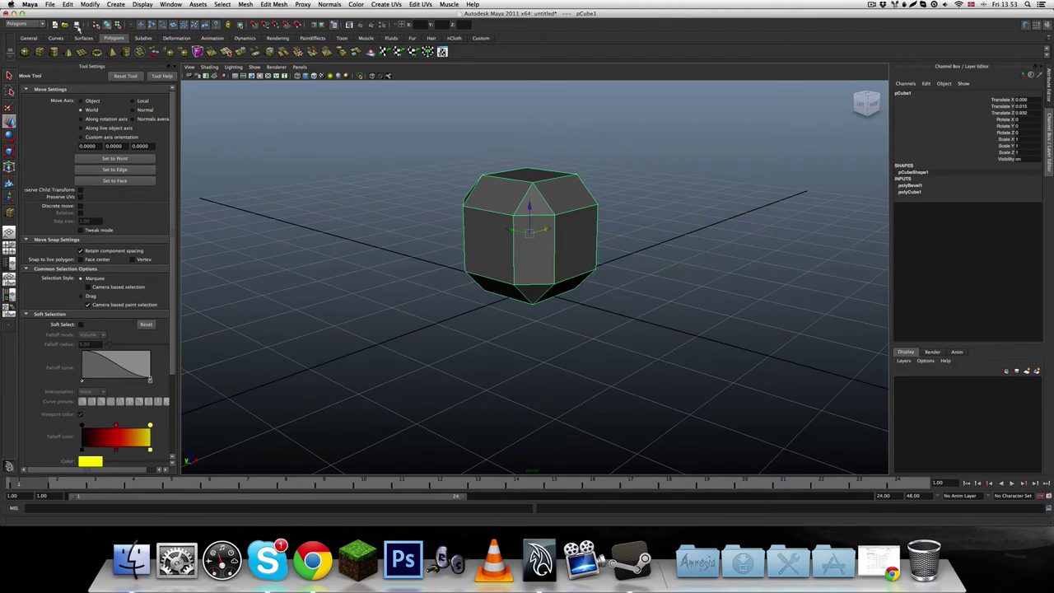
- Minimise Maya, close the COLLADA folder window on the desktop, and launch Paintbrush
click(13, 15)
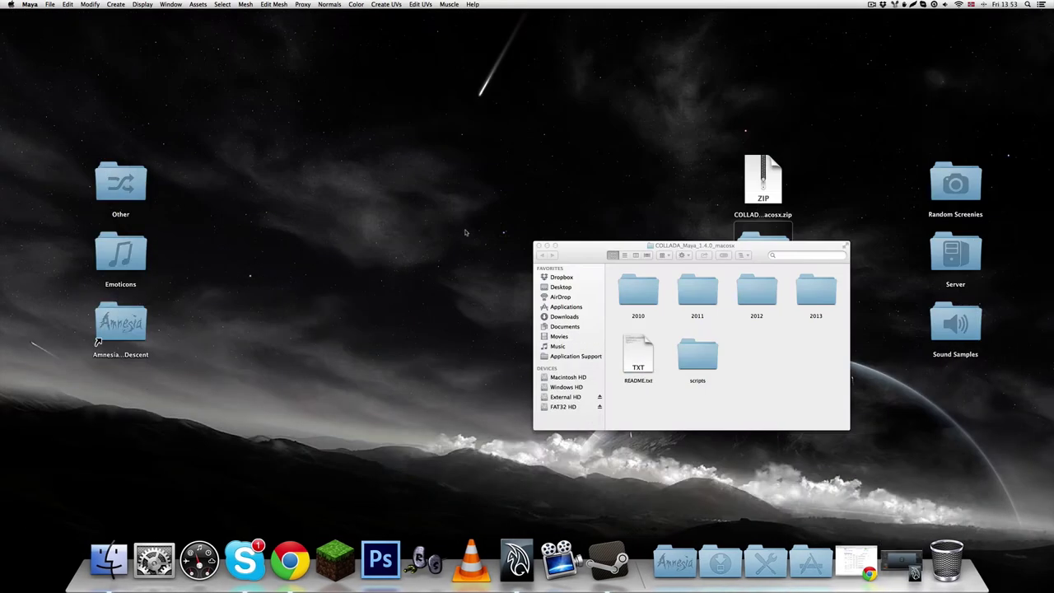
click(537, 246)
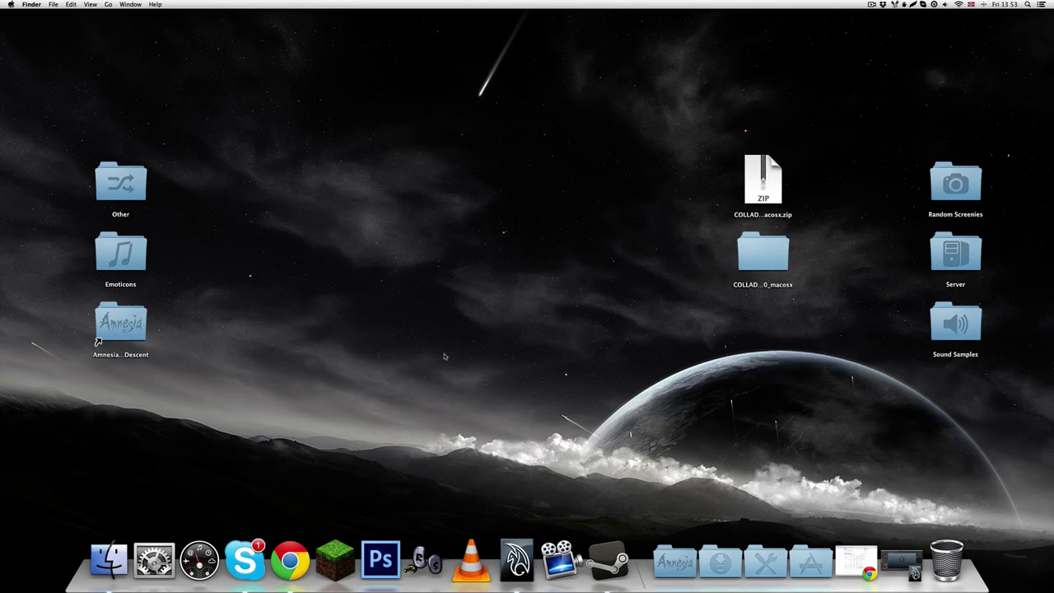
key(super+space)
text(paint)
key(Return)
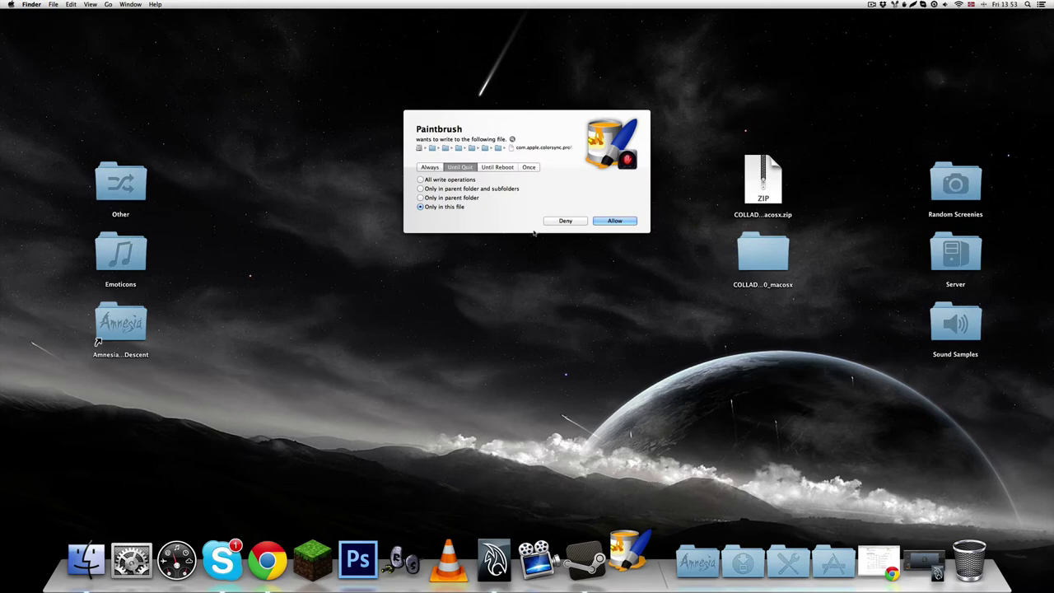
- Allow Paintbrush's file access requests, and always allow all its domain resolving and outgoing connections
key(Return)
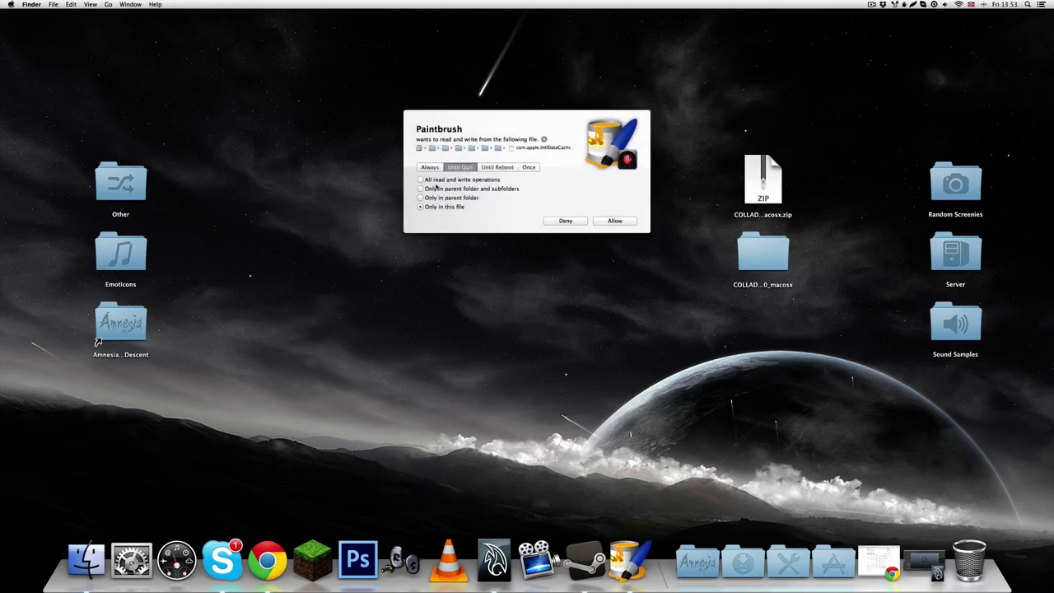
click(430, 168)
key(Return)
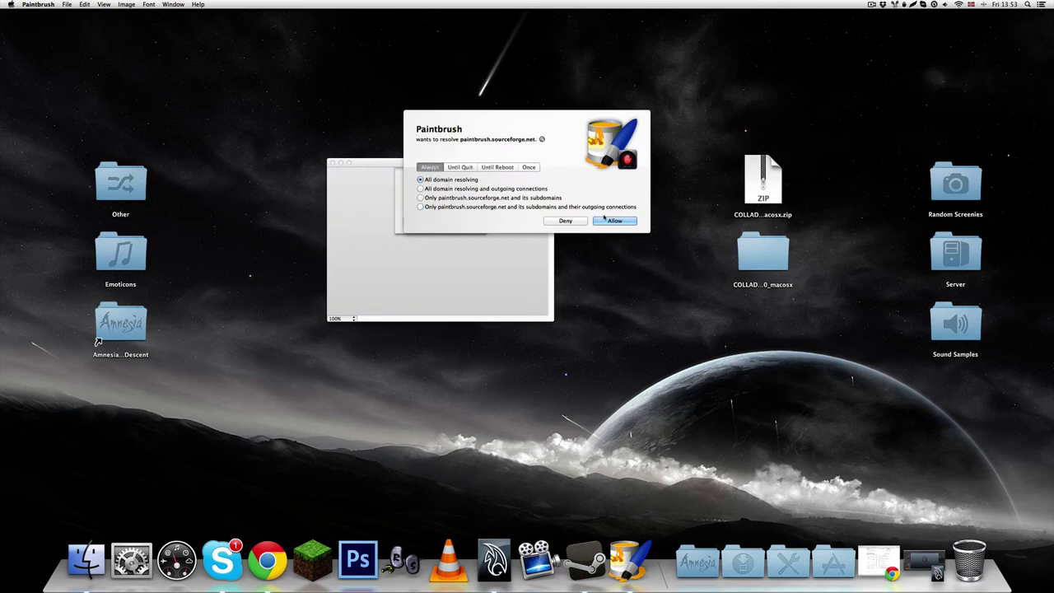
click(606, 220)
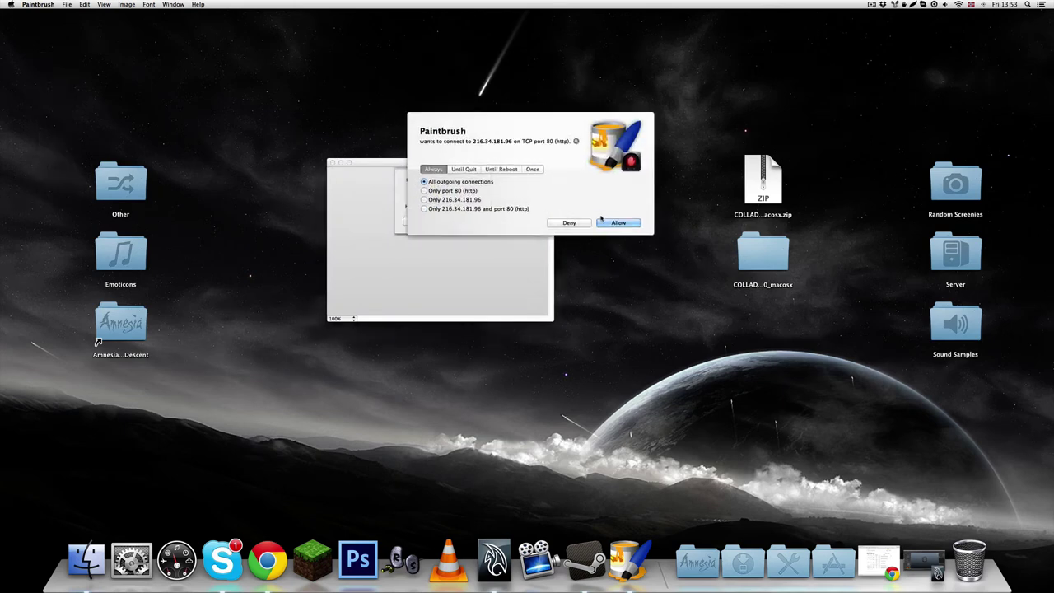
click(603, 221)
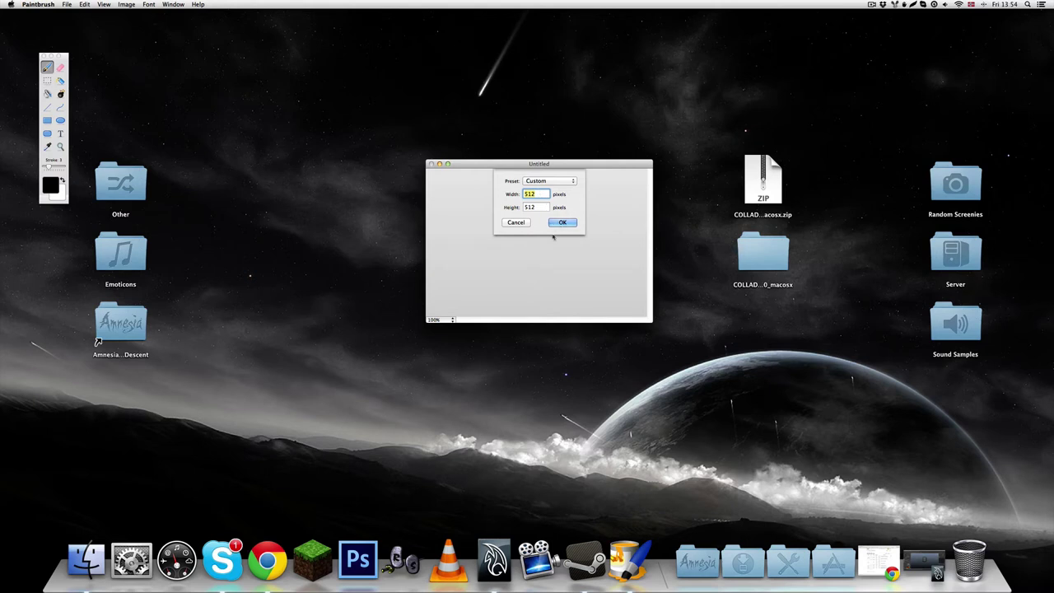
- Create a 512 by 512 pixel image and draw three nested black rectangle outlines on it
click(563, 223)
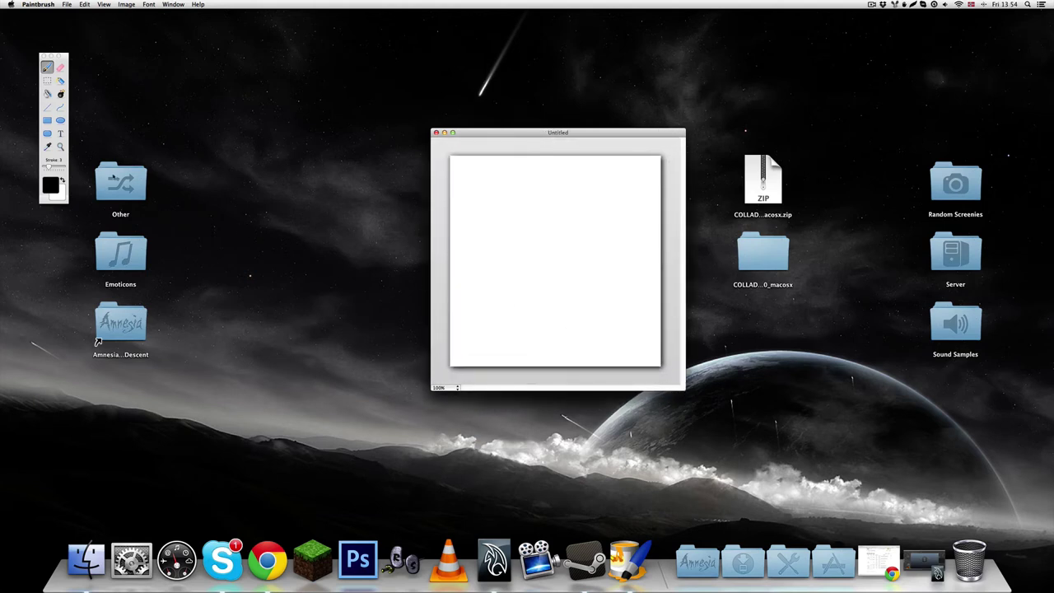
click(47, 121)
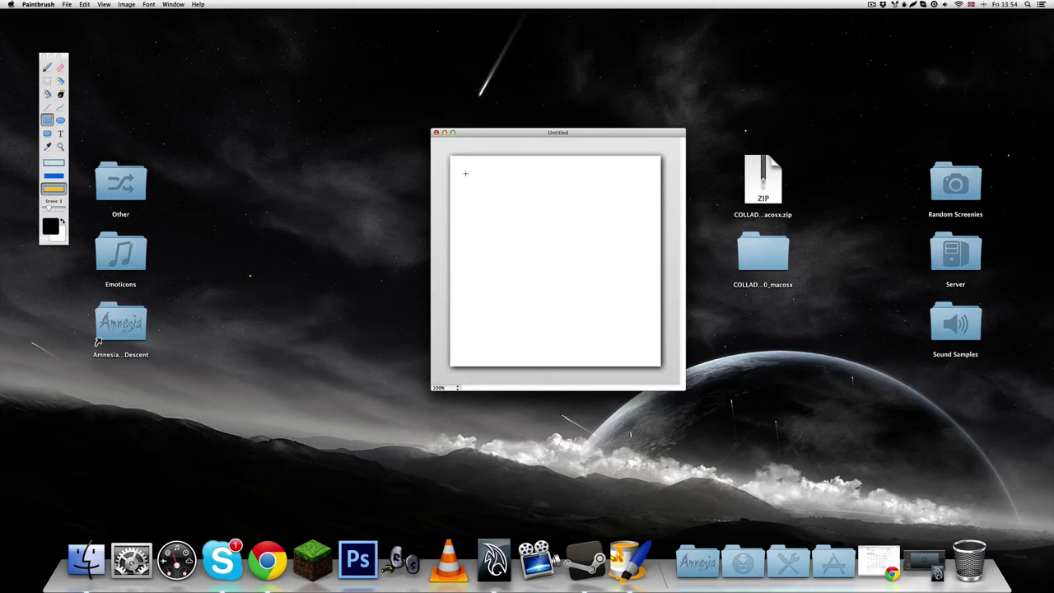
drag(465, 171, 657, 346)
drag(506, 199, 620, 311)
drag(532, 230, 589, 280)
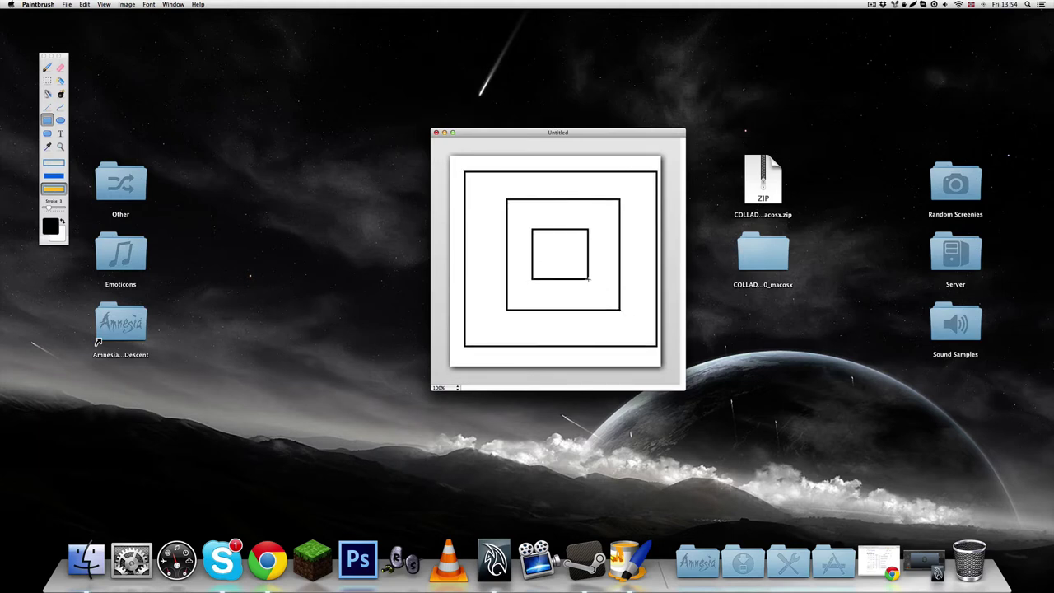
- Flood-fill the innermost rectangle with Aqua and the ring inside the outermost rectangle with dark blue
click(47, 93)
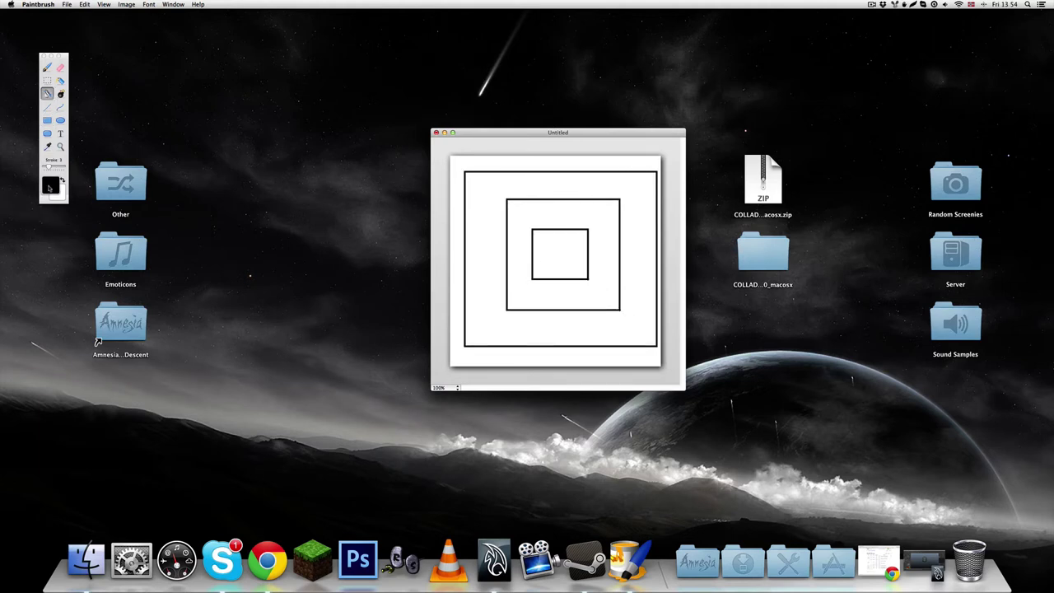
click(50, 185)
click(551, 252)
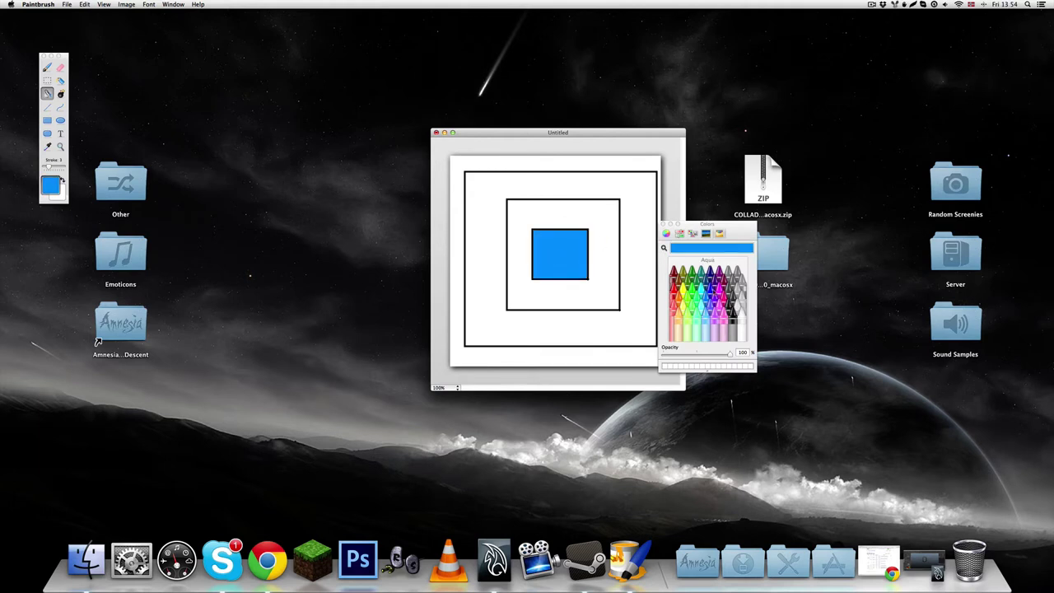
click(598, 182)
click(711, 284)
- Fill the middle ring and its outline with Sea Foam and recolour the outer ring with Carnation
click(693, 287)
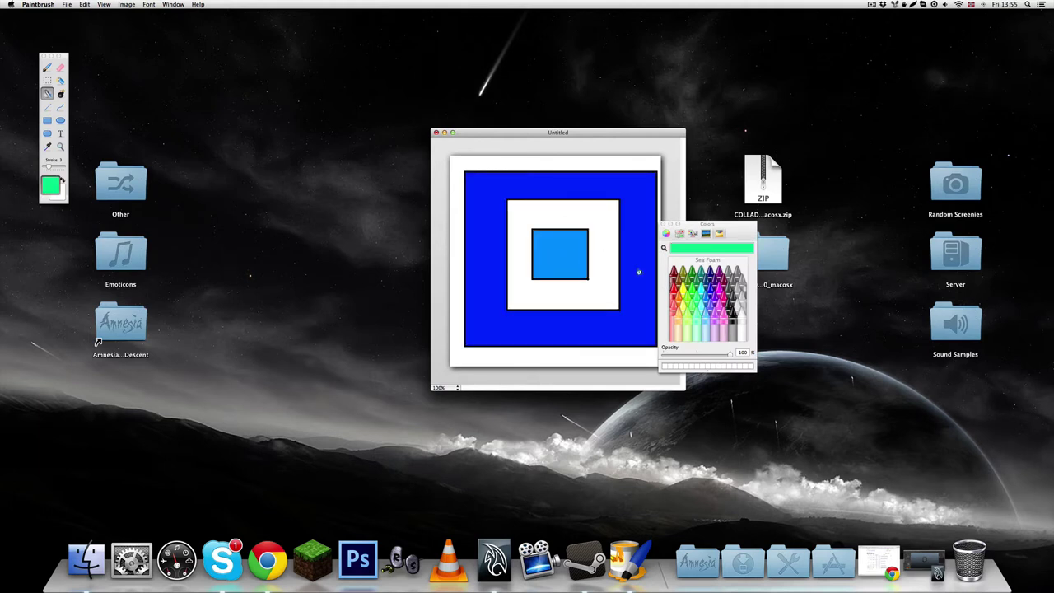
click(620, 250)
click(606, 246)
click(719, 325)
click(636, 228)
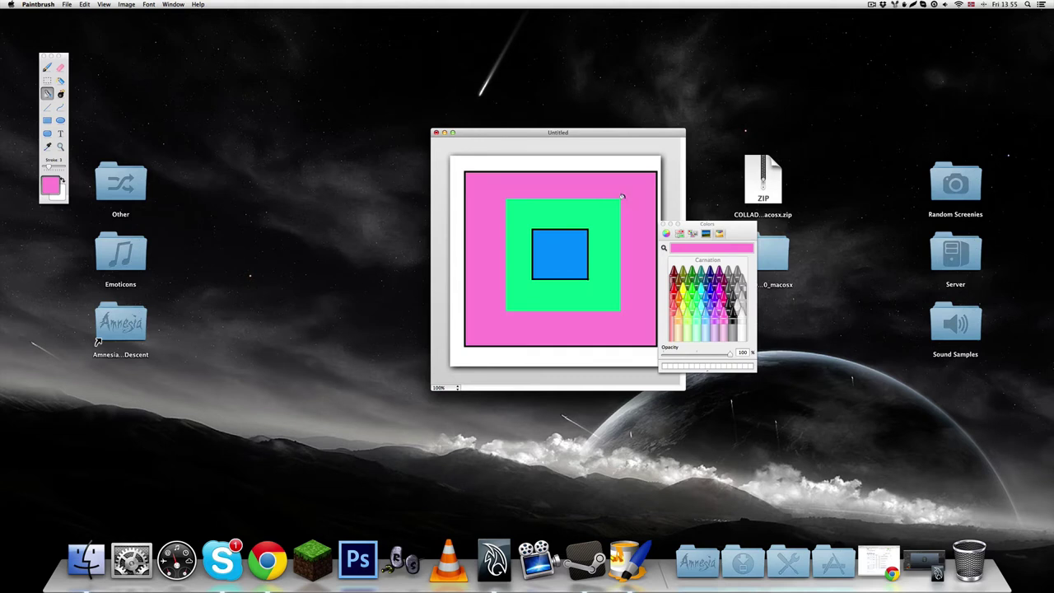
- Fill the canvas margin around the outermost rectangle with dark maroon and close the colour picker
click(739, 314)
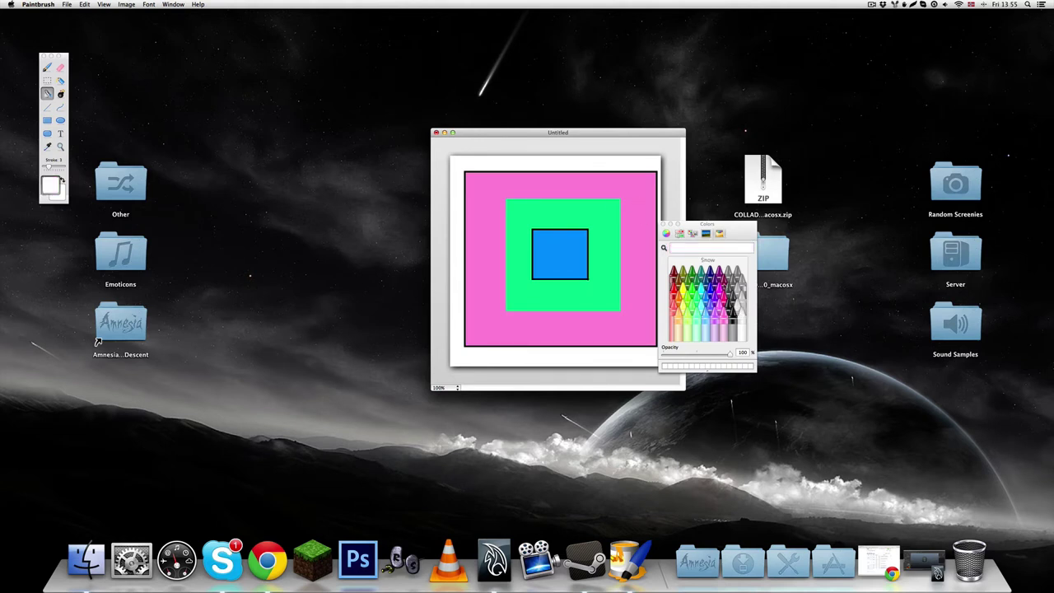
click(683, 280)
click(561, 161)
key(super+shift+c)
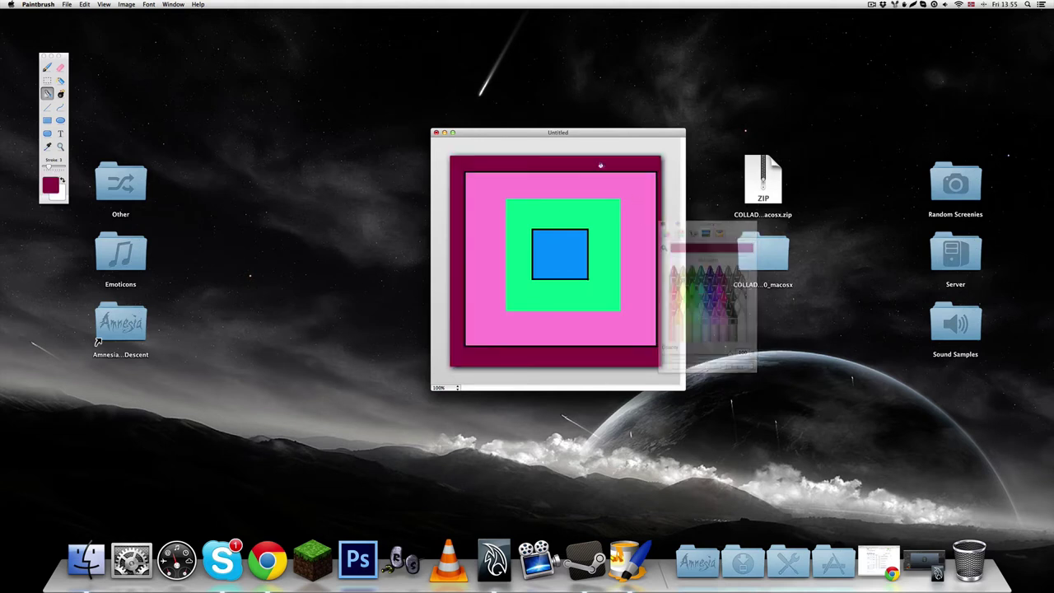
- Save the image to the Desktop as a PNG named texture and quit Paintbrush
key(super+s)
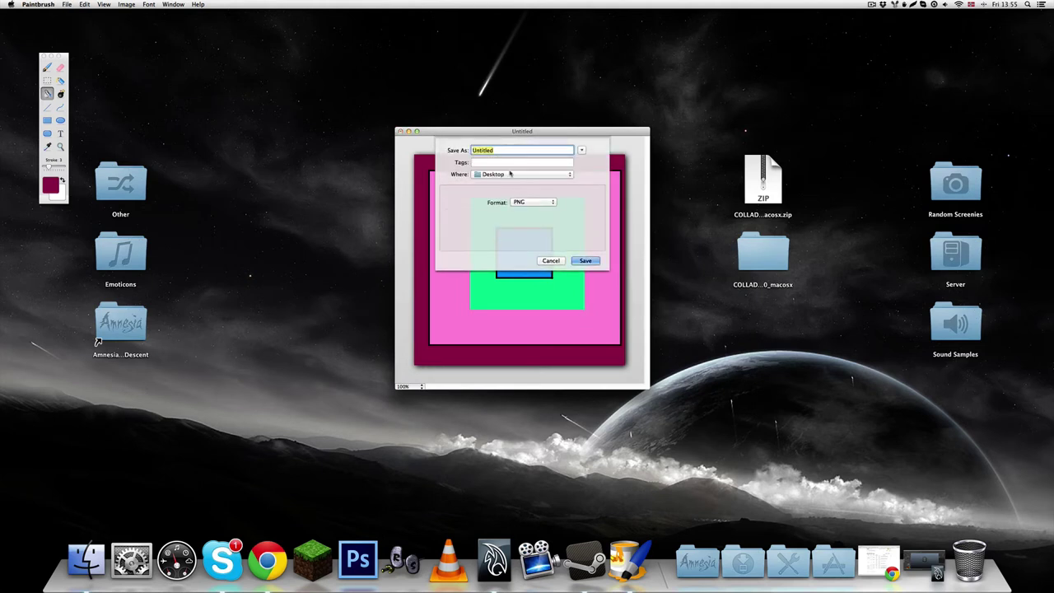
text(texture)
key(Return)
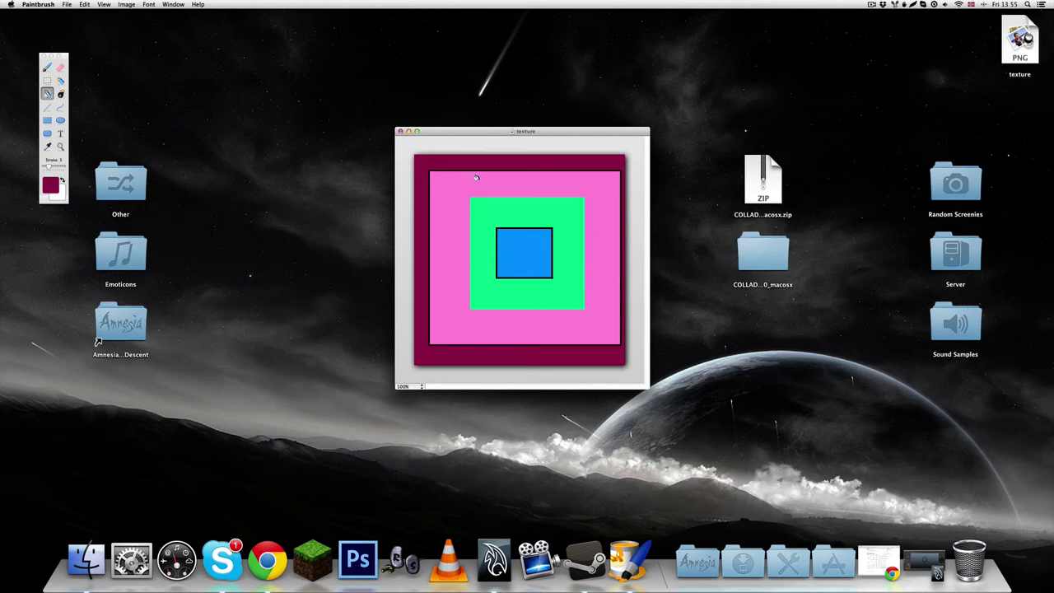
key(super+q)
- Move the texture file to a clear area of the desktop and create a folder named model near it
drag(1020, 43, 506, 180)
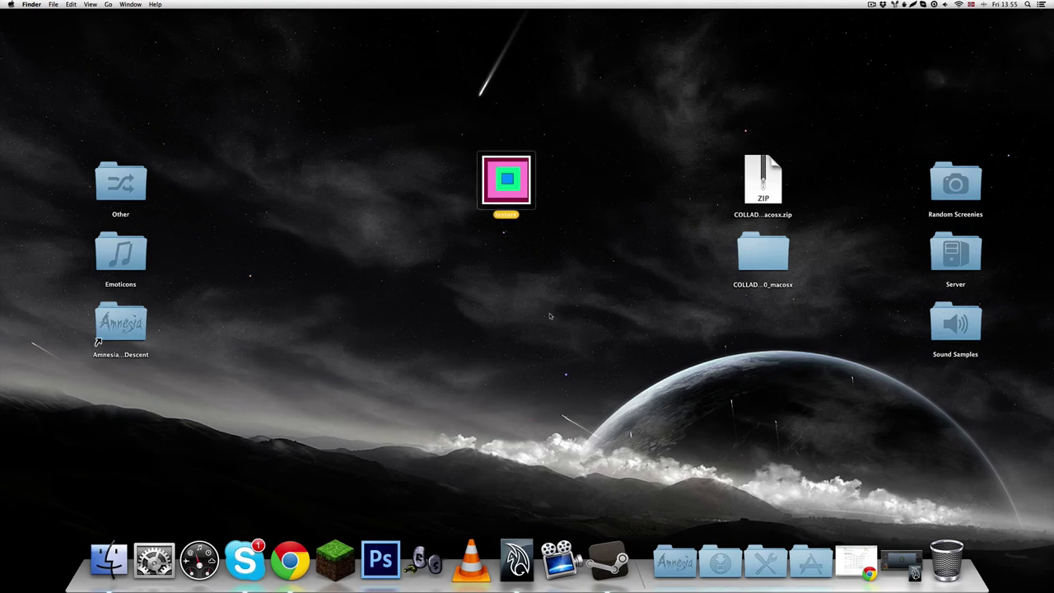
click(530, 288)
right_click(462, 265)
click(471, 270)
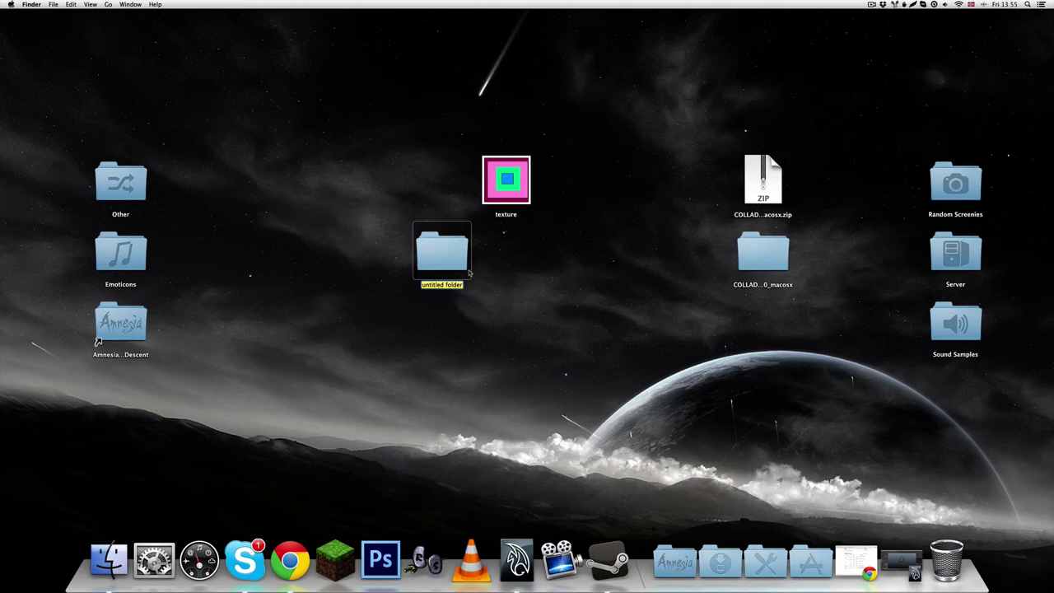
text(model)
key(Return)
click(486, 307)
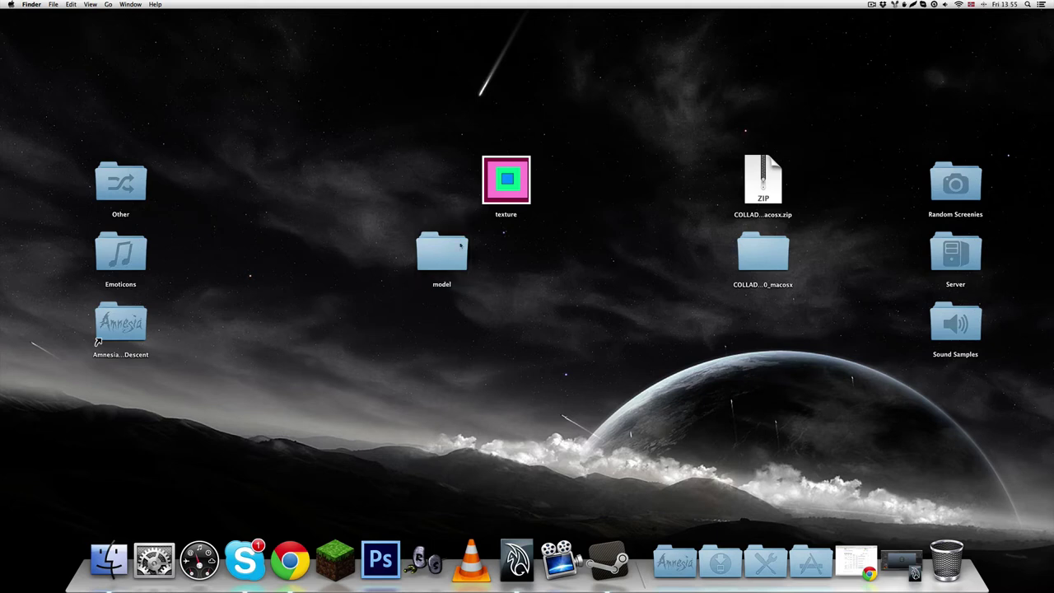
- Shift the model folder aside, put the texture file into it, and open the folder
click(431, 249)
click(475, 276)
drag(449, 255, 426, 260)
click(426, 260)
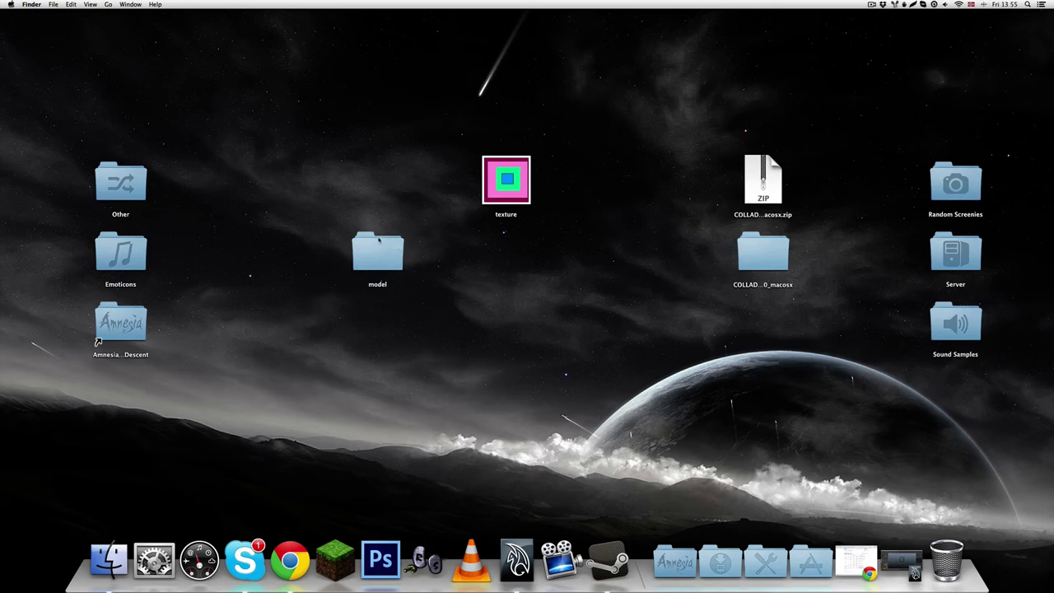
drag(507, 193, 409, 262)
double_click(374, 253)
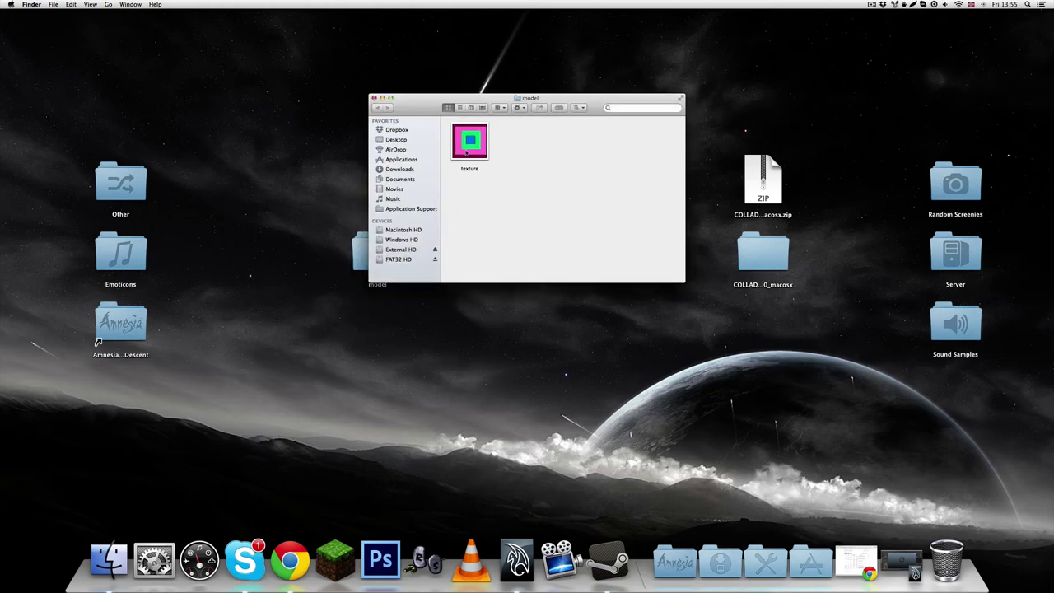
click(471, 150)
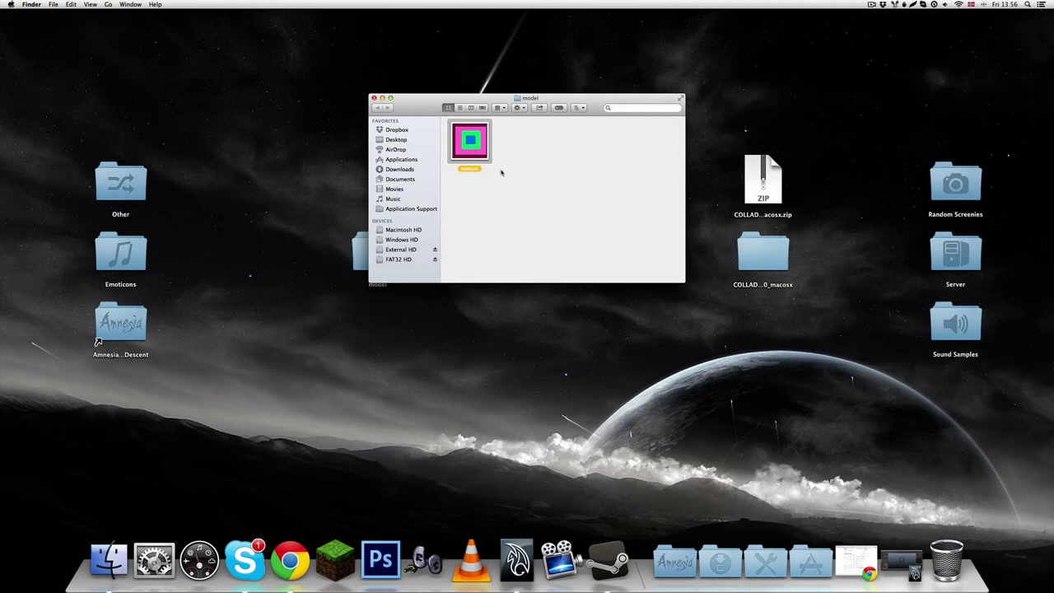
click(517, 178)
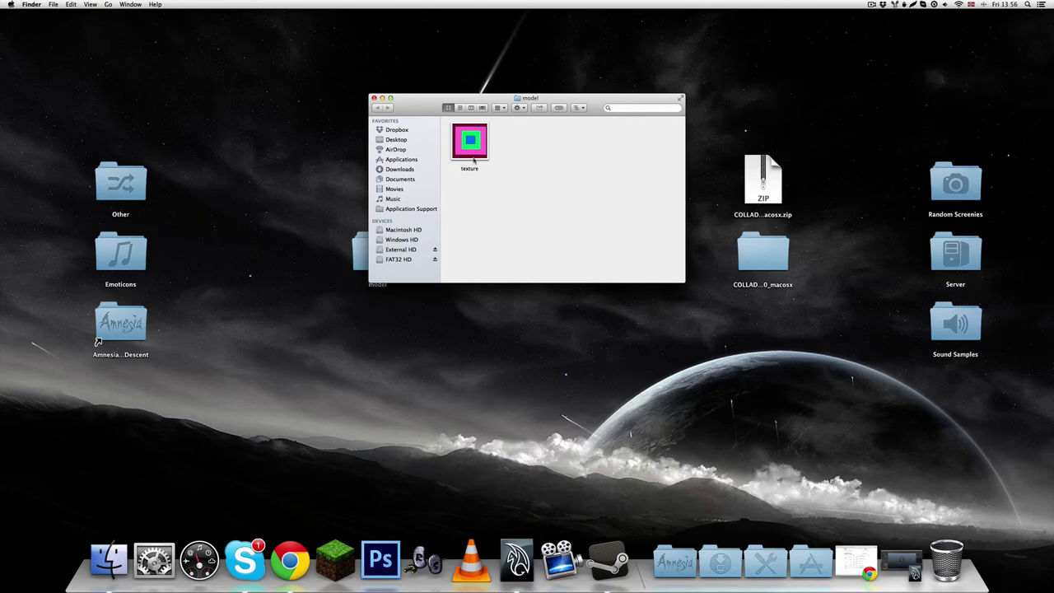
click(473, 160)
click(517, 184)
- Switch back to Maya and examine the material assignment options for the beveled cube
click(517, 543)
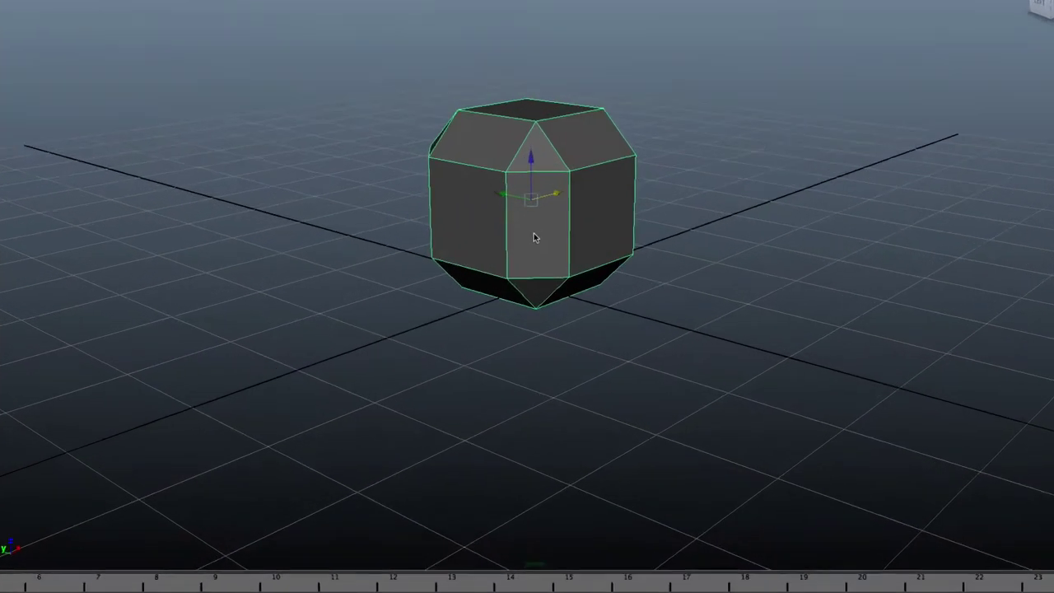
right_click(532, 257)
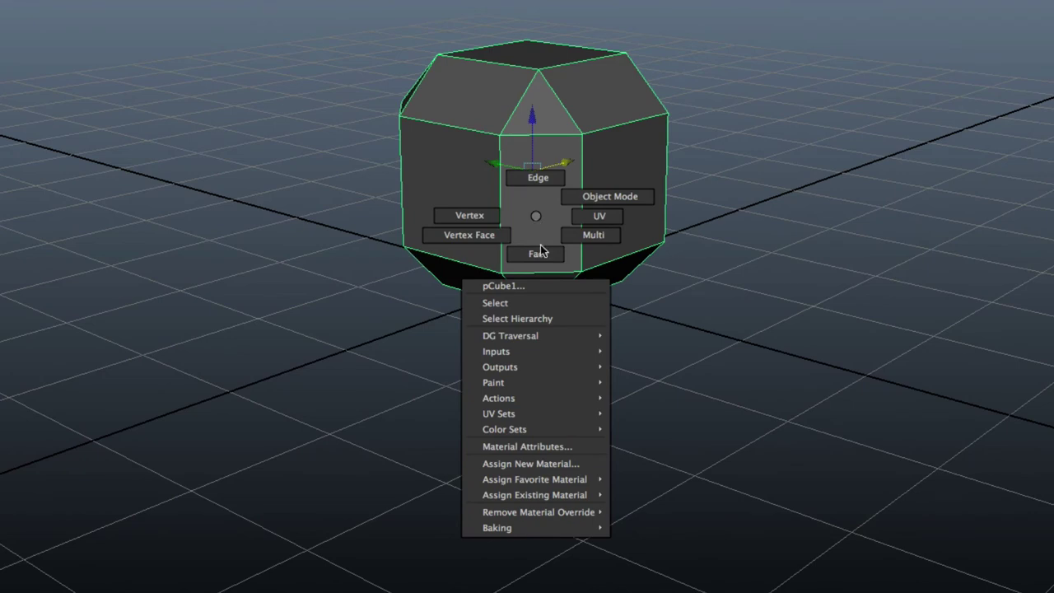
mouse_move(554, 476)
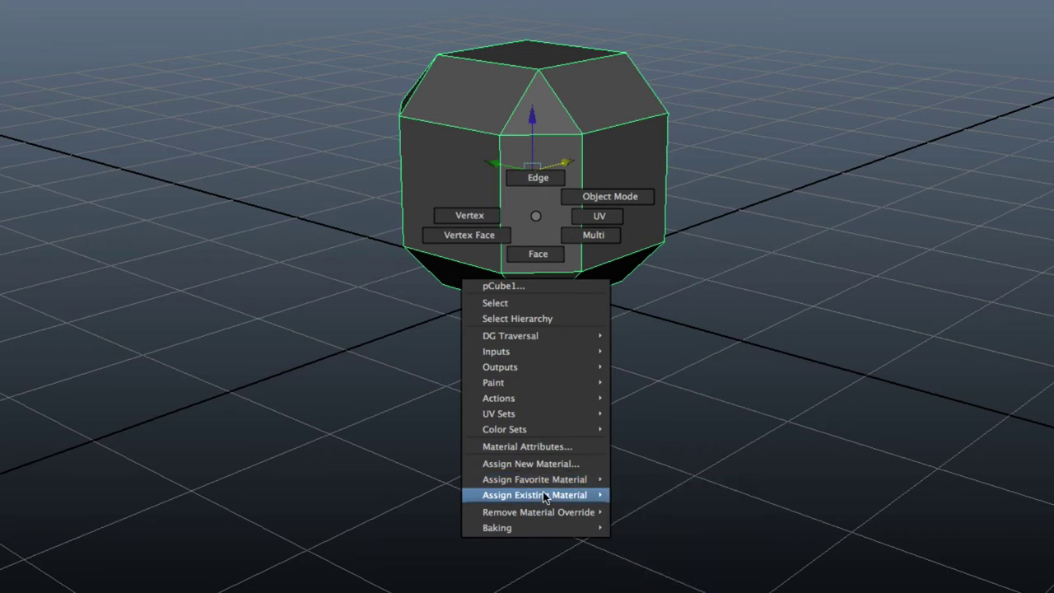
mouse_move(582, 500)
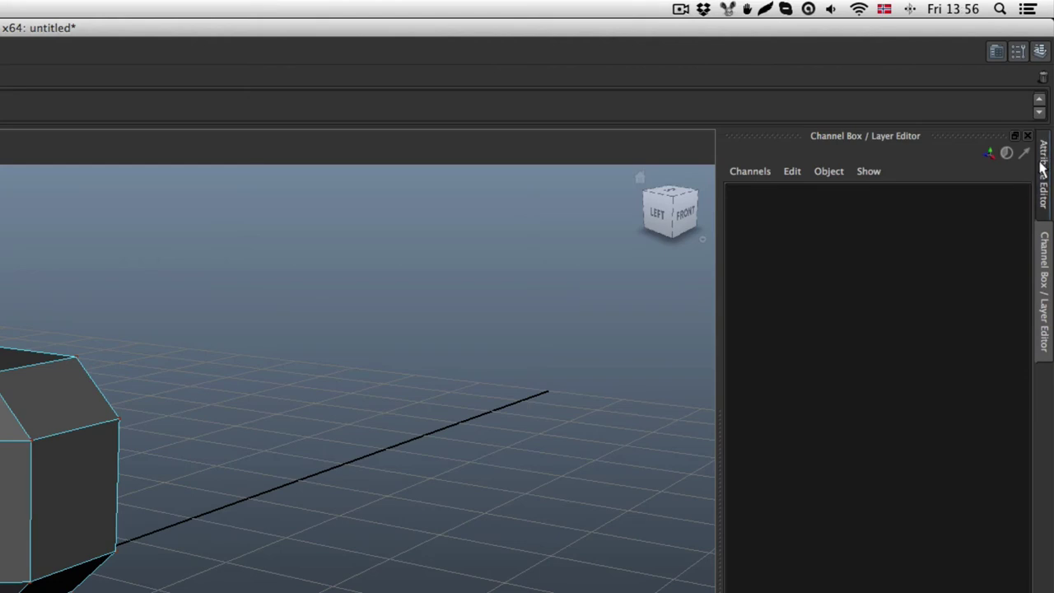
- Connect a 2D File texture to the Color attribute of the beveled cube's lambert1 material
click(1044, 169)
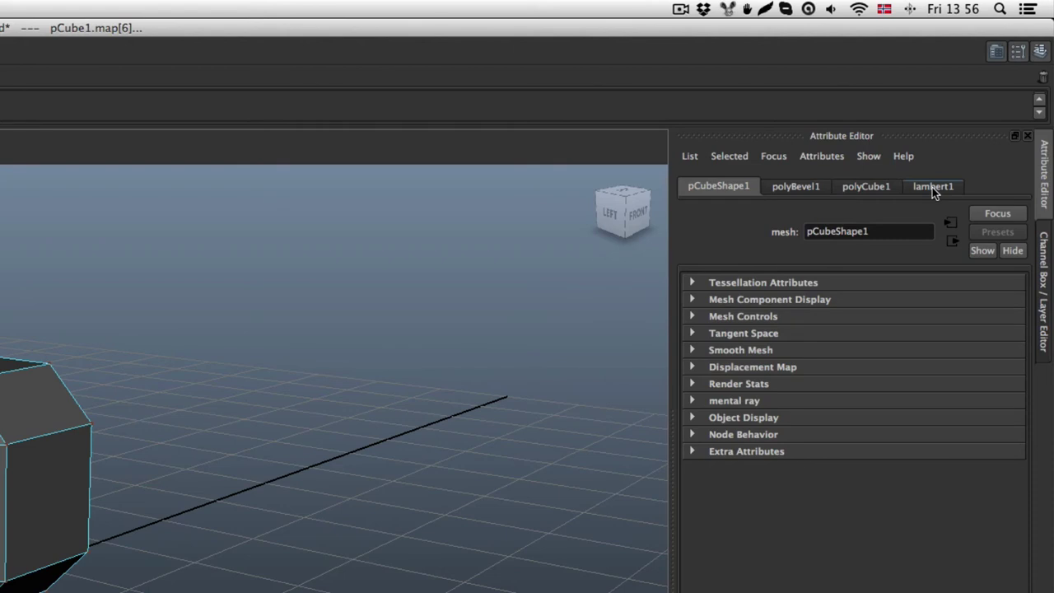
click(935, 187)
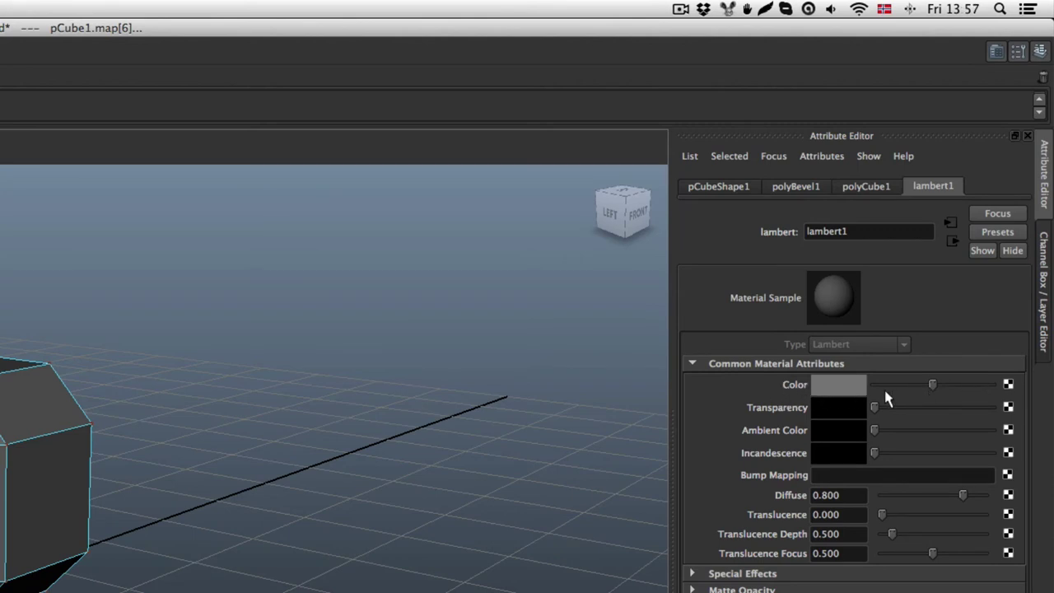
click(1008, 385)
drag(422, 274, 330, 223)
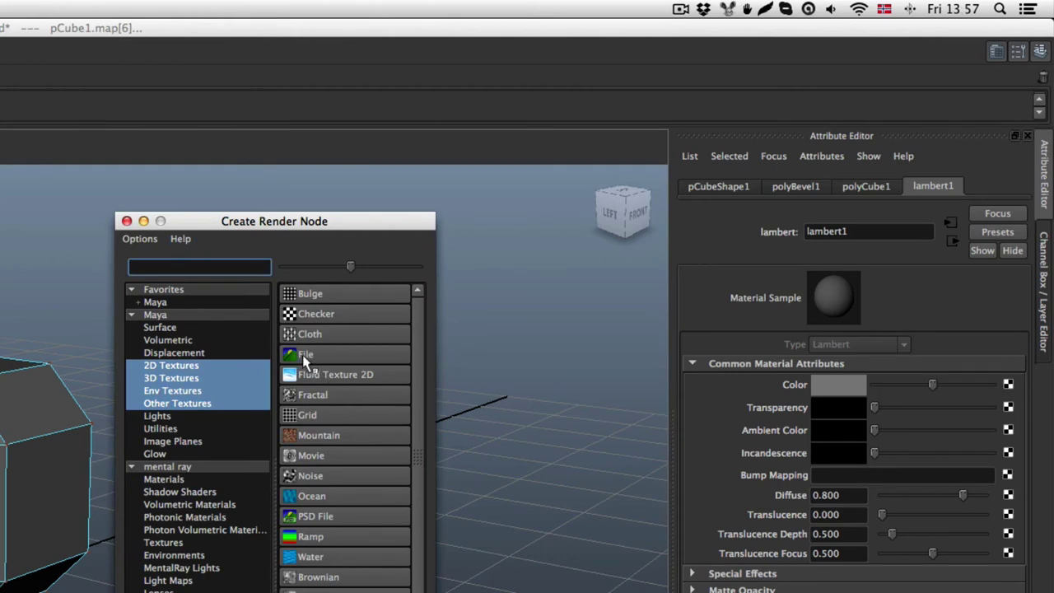
click(169, 366)
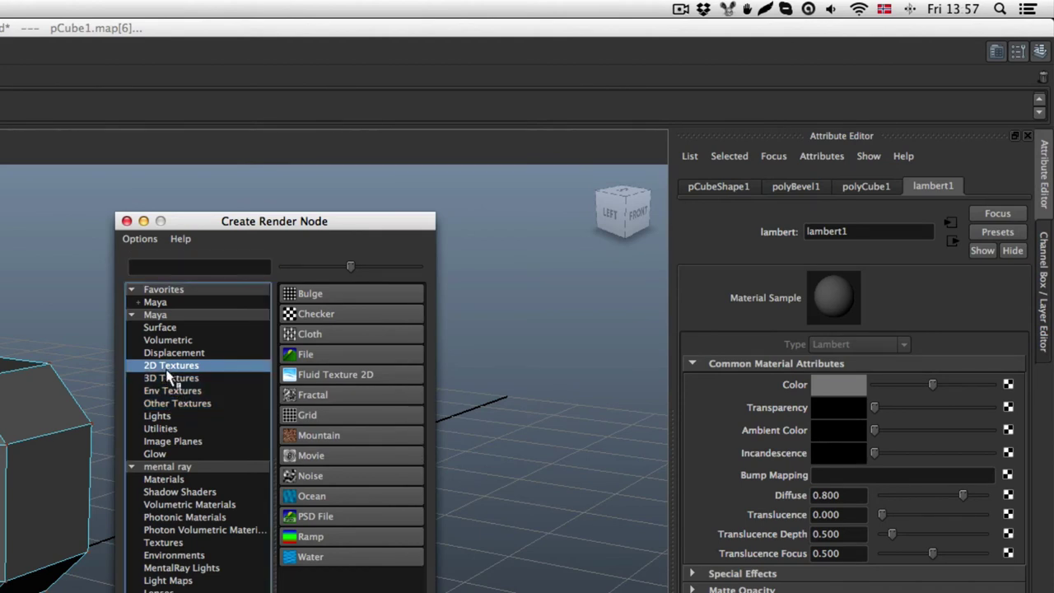
click(320, 356)
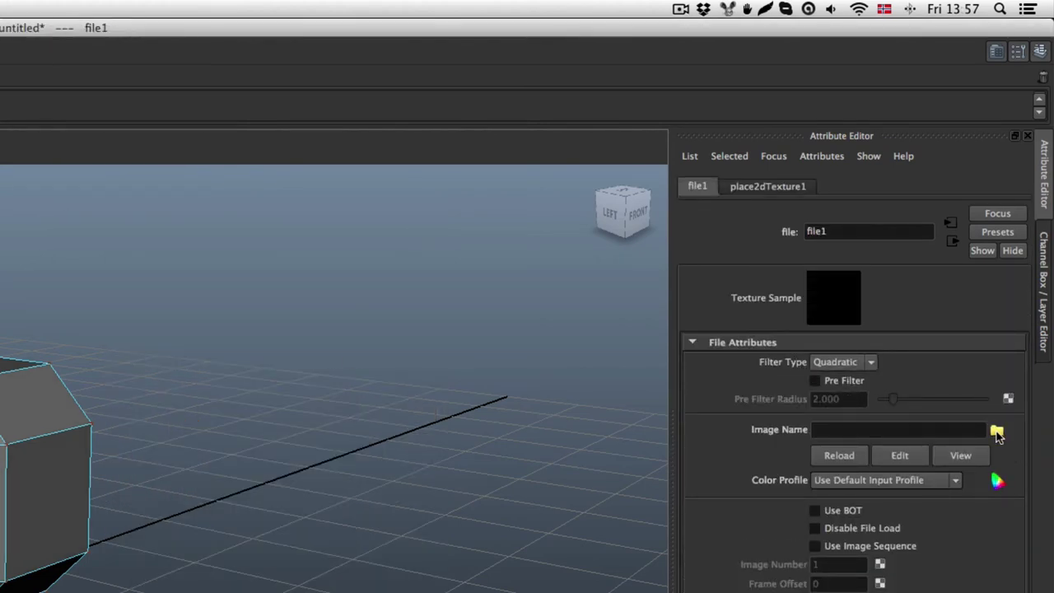
- Load texture.png from the model folder on the Desktop as the file texture's image
click(998, 432)
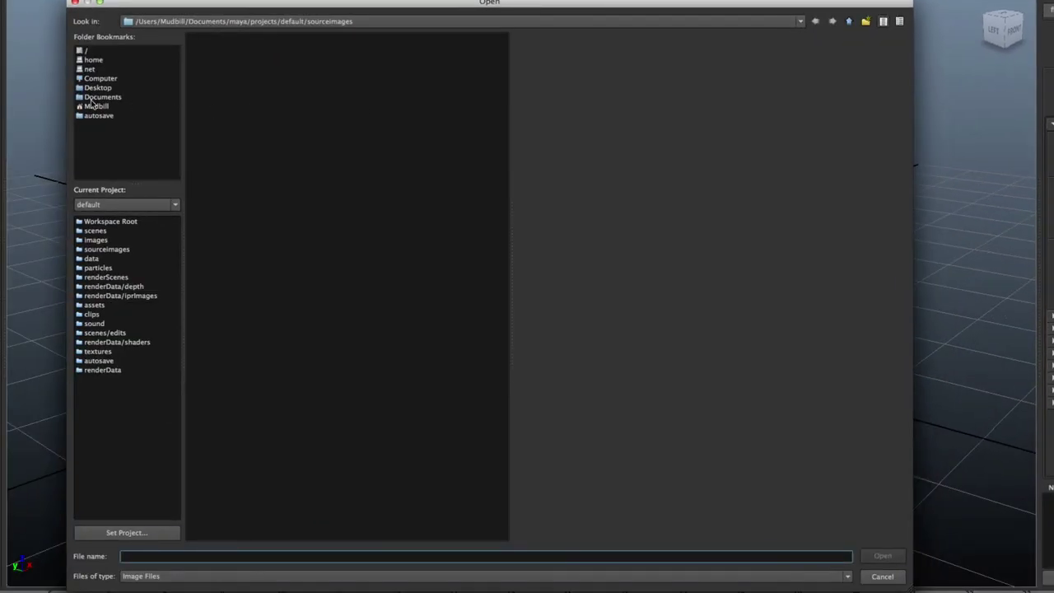
click(95, 88)
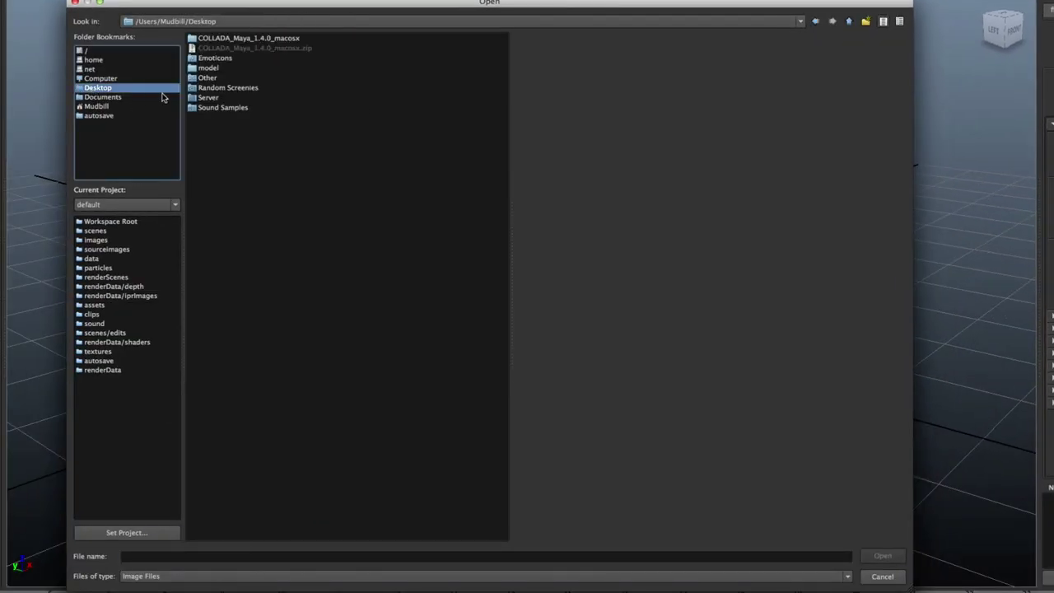
double_click(208, 69)
click(210, 41)
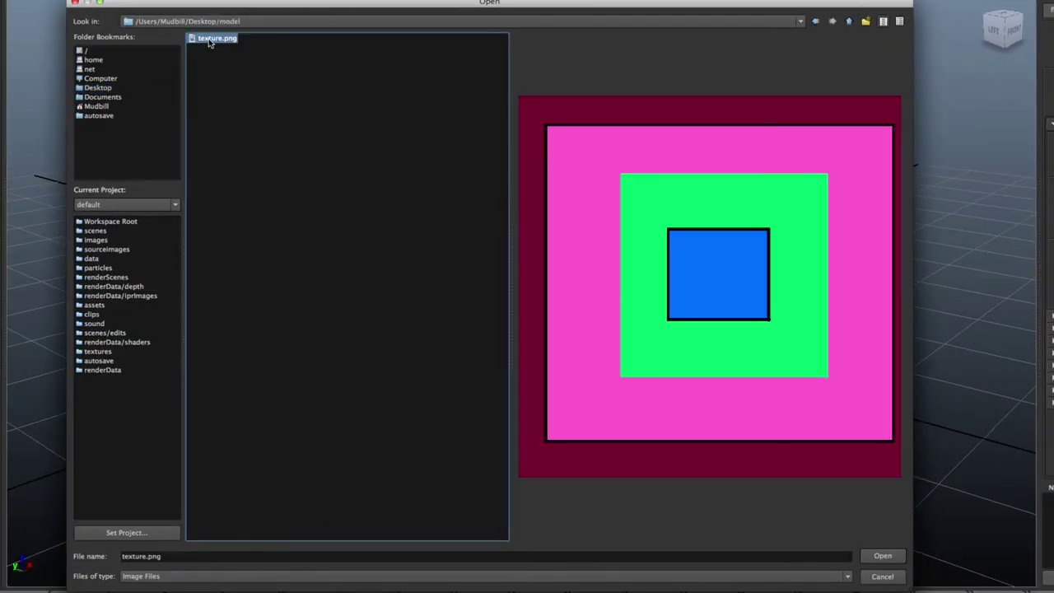
click(882, 555)
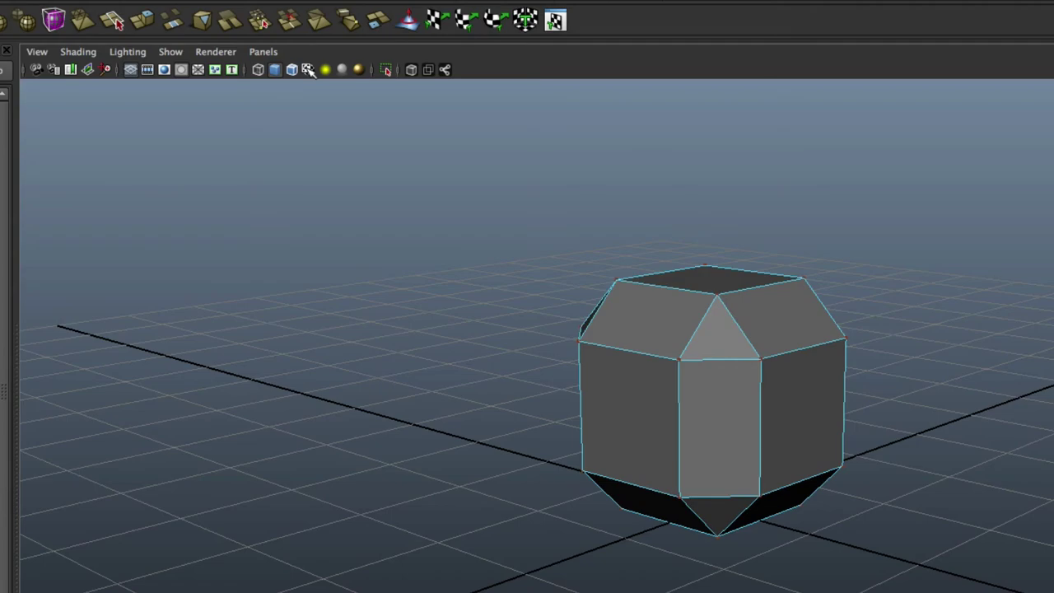
- Turn on textured display in the viewport and inspect the texture on the beveled cube from several sides
click(310, 71)
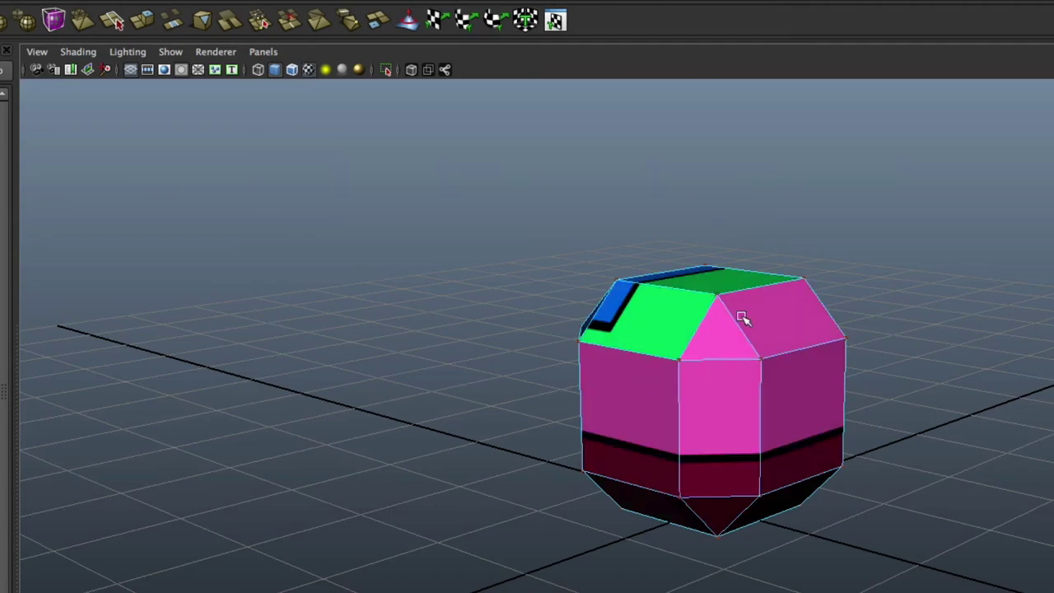
alt+drag(743, 319, 991, 418)
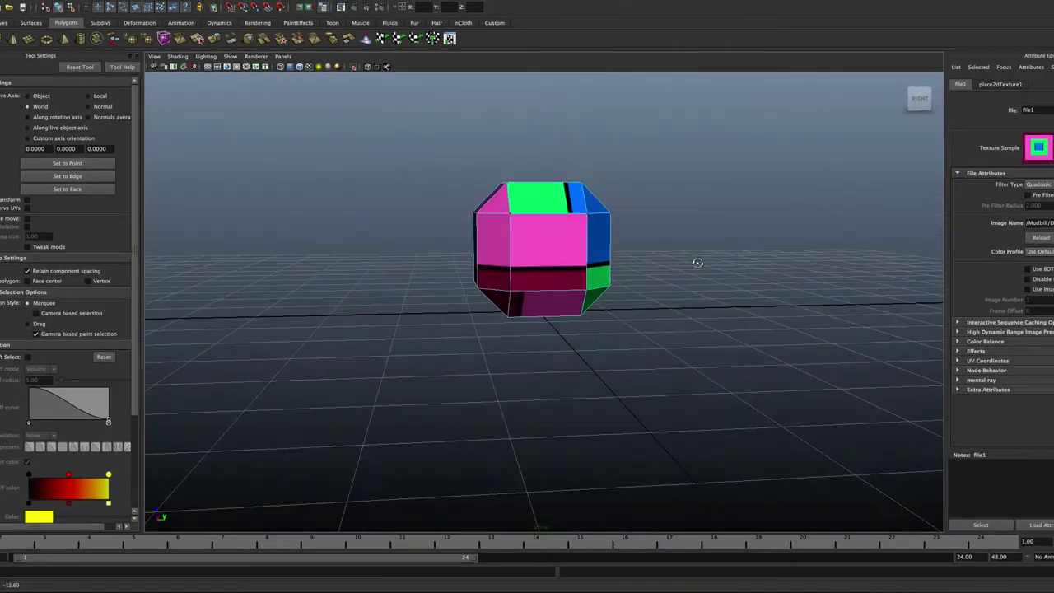
alt+drag(698, 262, 523, 285)
mouse_move(582, 313)
alt+mouse_down()
mouse_move(529, 321)
mouse_move(563, 299)
mouse_move(566, 312)
alt+mouse_up()
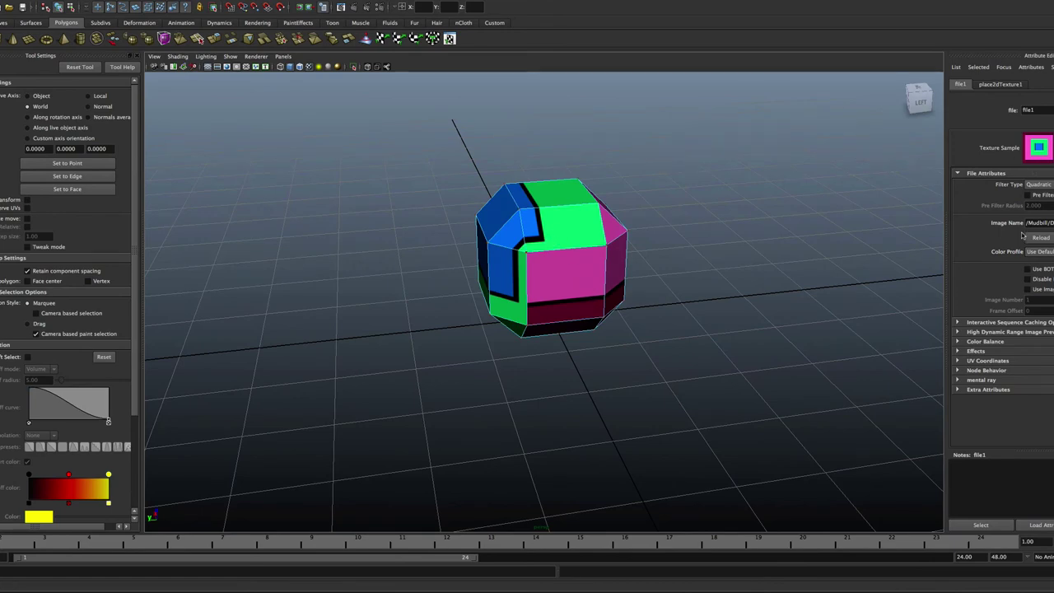
alt+drag(631, 330, 616, 302)
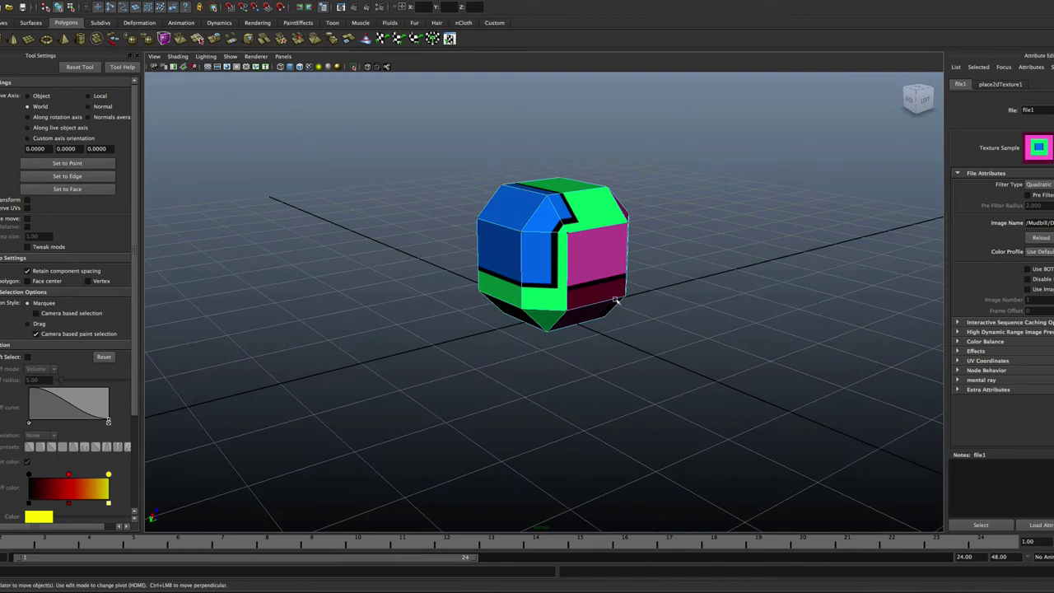
alt+drag(653, 262, 611, 317)
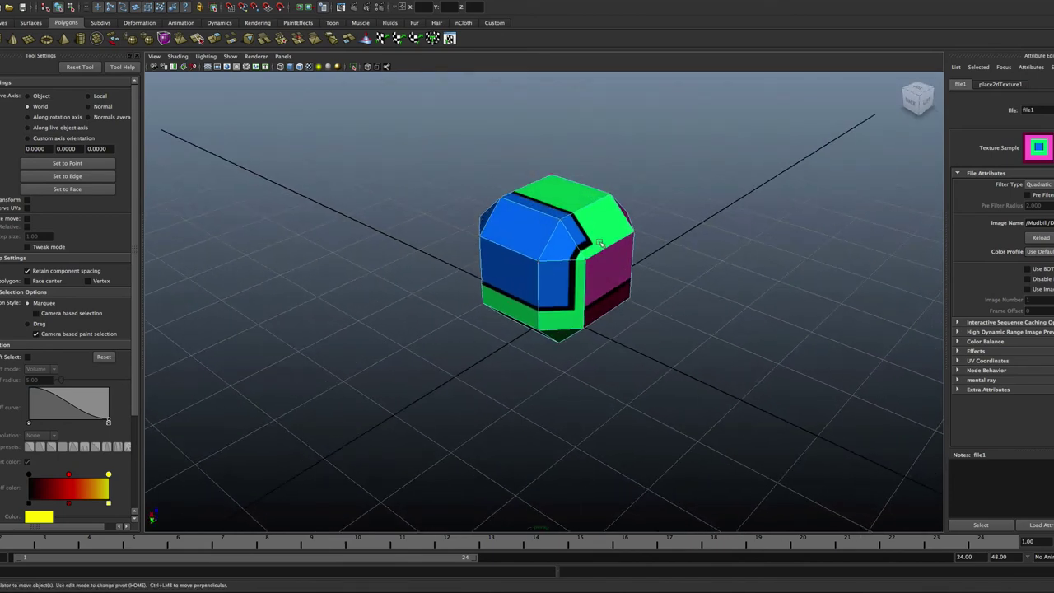
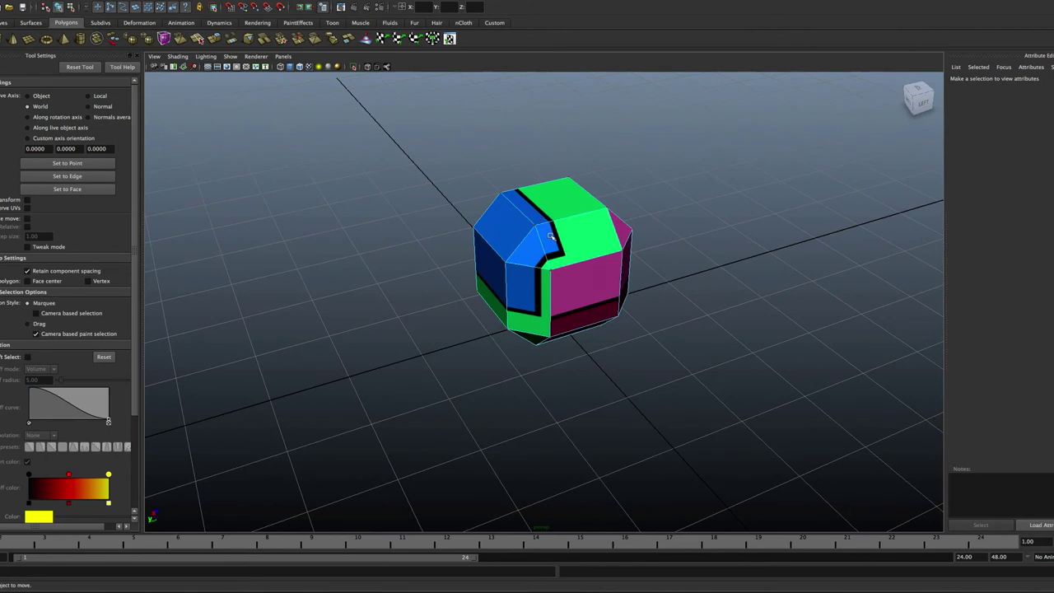
- Switch the beveled cube from component mode back to object mode and select the whole cube
right_drag(551, 244, 501, 200)
mouse_move(575, 246)
alt+mouse_down()
mouse_move(598, 322)
mouse_move(584, 261)
alt+mouse_up()
right_drag(684, 255, 682, 250)
right_drag(591, 244, 614, 239)
alt+drag(605, 293, 610, 291)
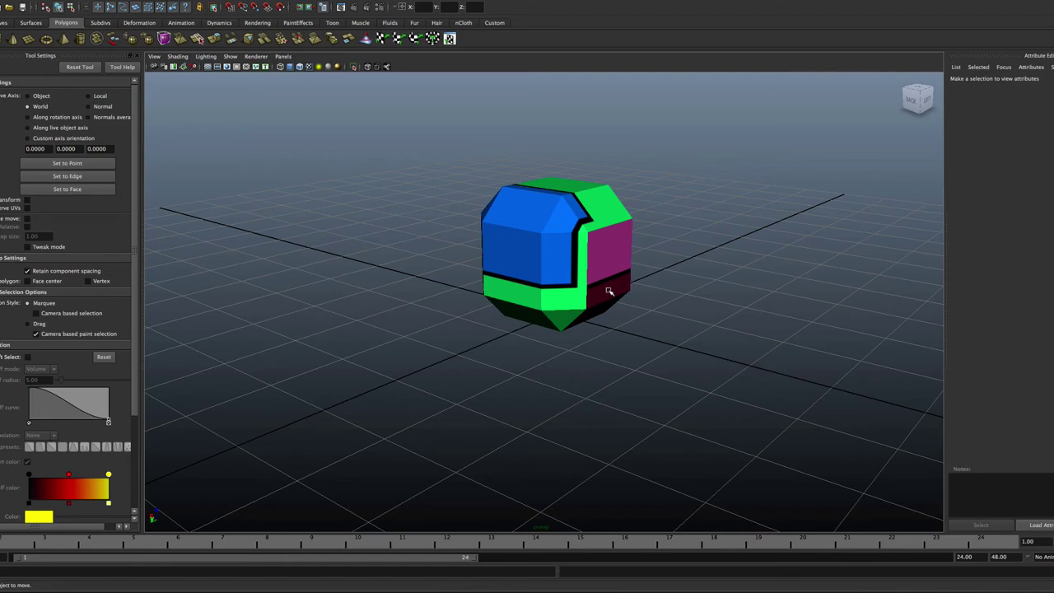
click(604, 291)
- Examine the textured cube up close from the top, back and front, finishing straight on to its front face
scroll(615, 331, up, 8)
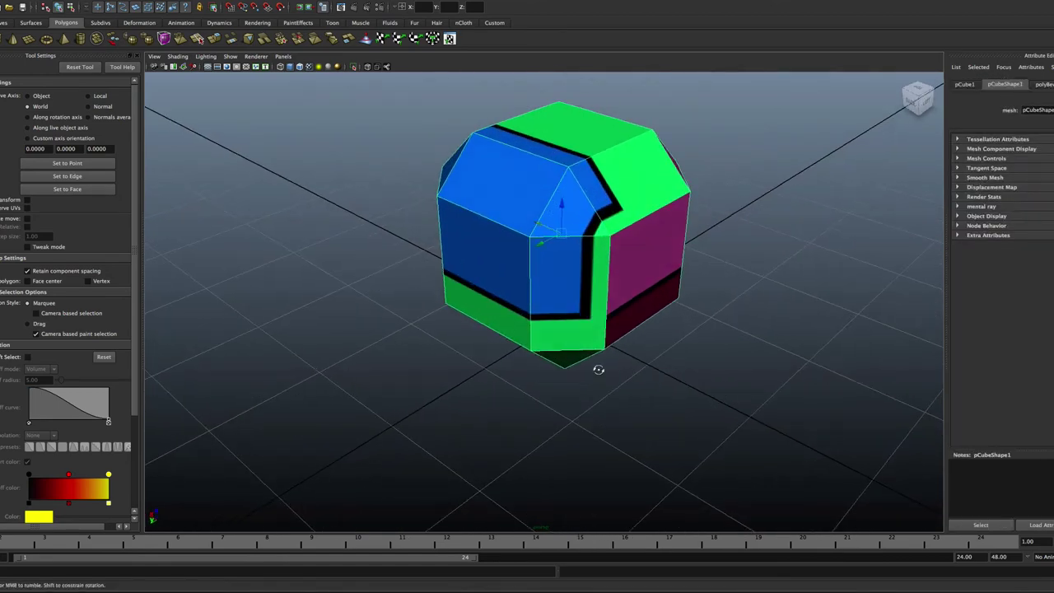
alt+drag(599, 369, 597, 406)
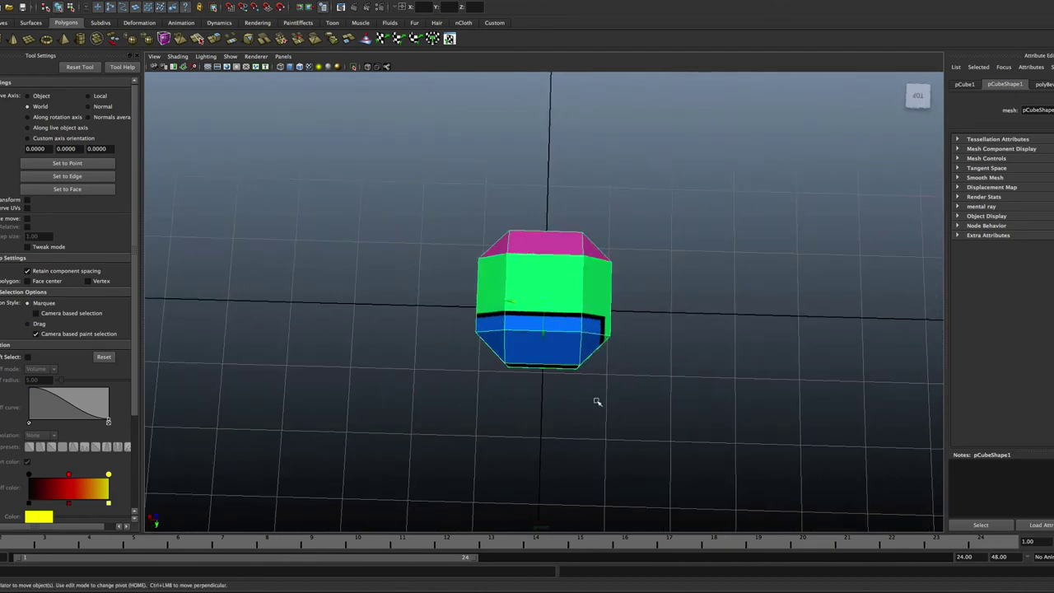
alt+drag(581, 341, 590, 370)
scroll(587, 388, up, 2)
scroll(589, 346, up, 3)
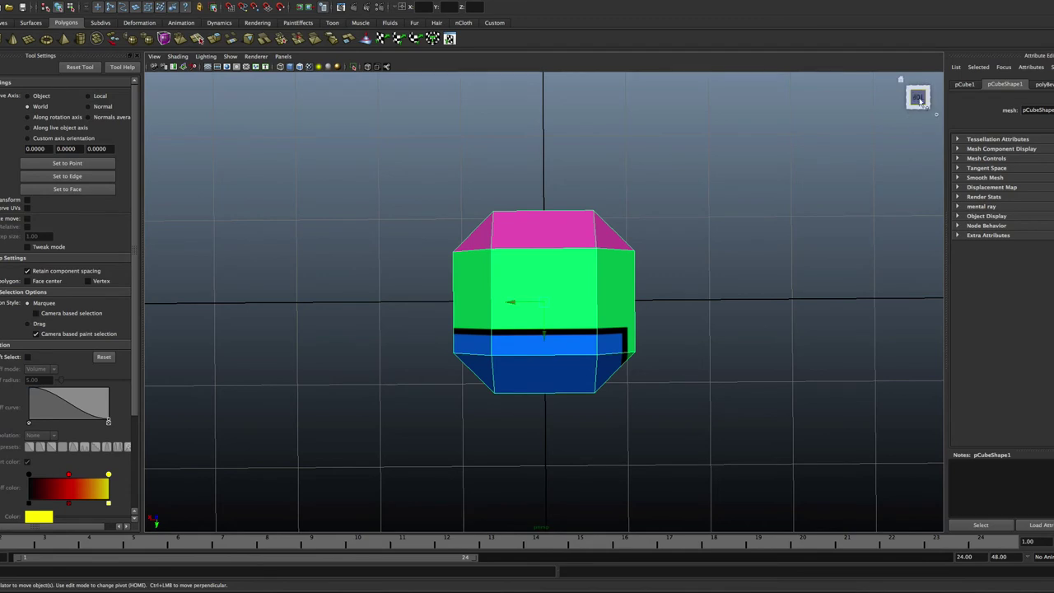
scroll(918, 97, up, 4)
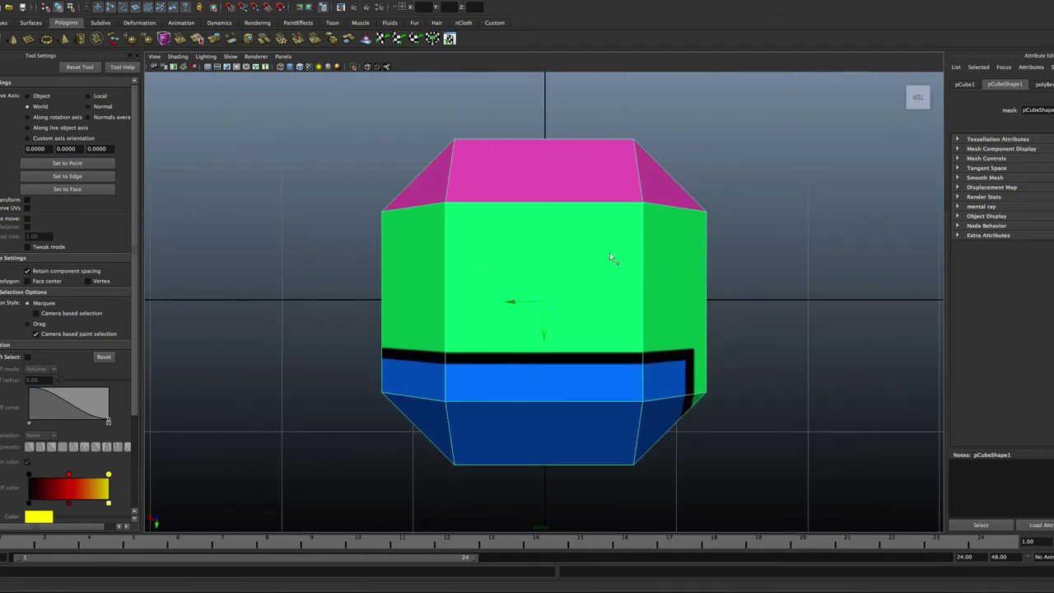
click(919, 117)
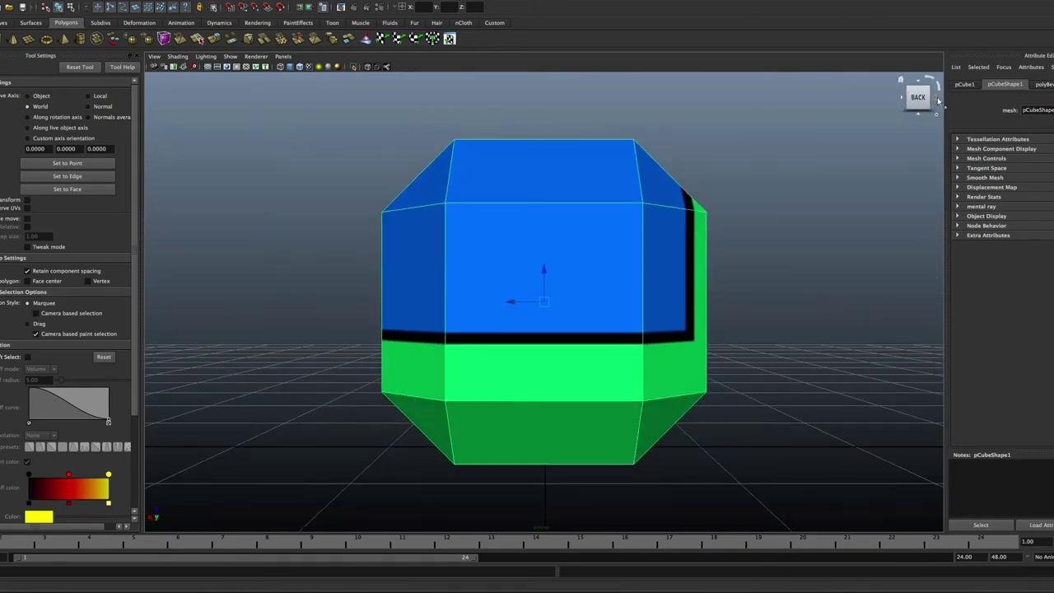
click(937, 102)
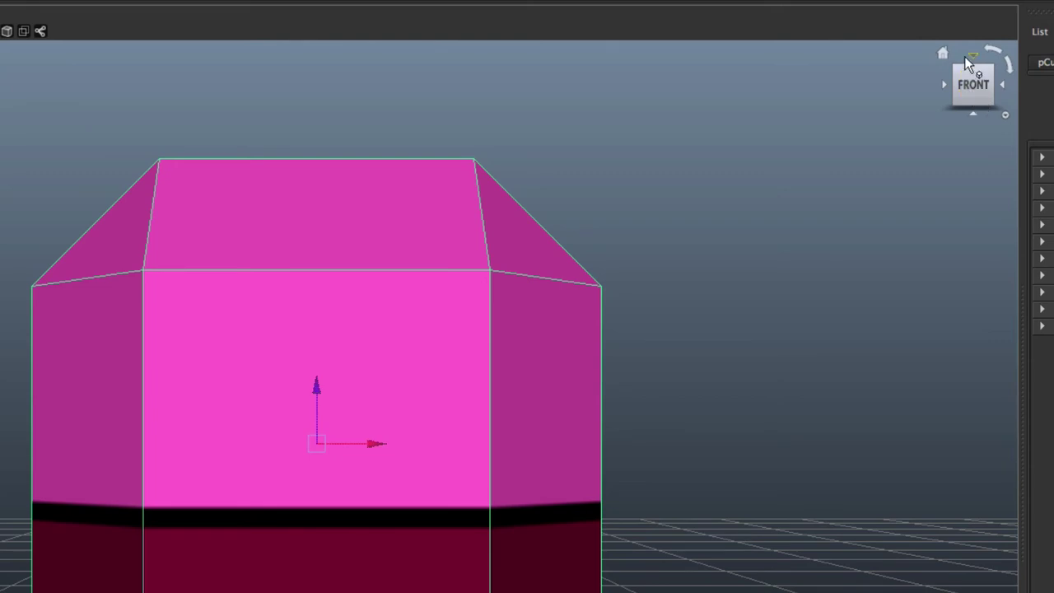
click(991, 68)
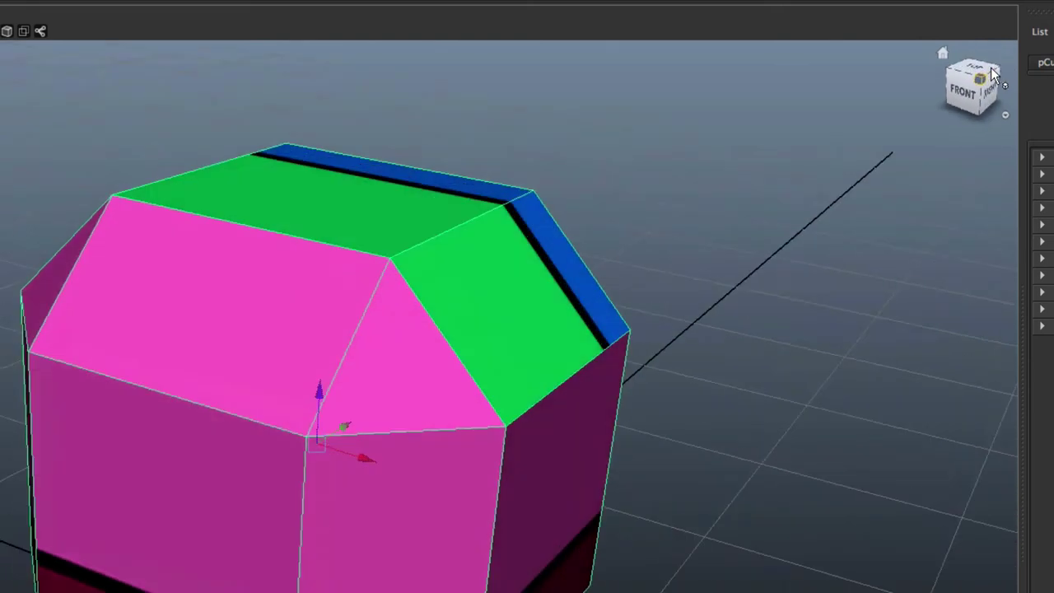
click(961, 98)
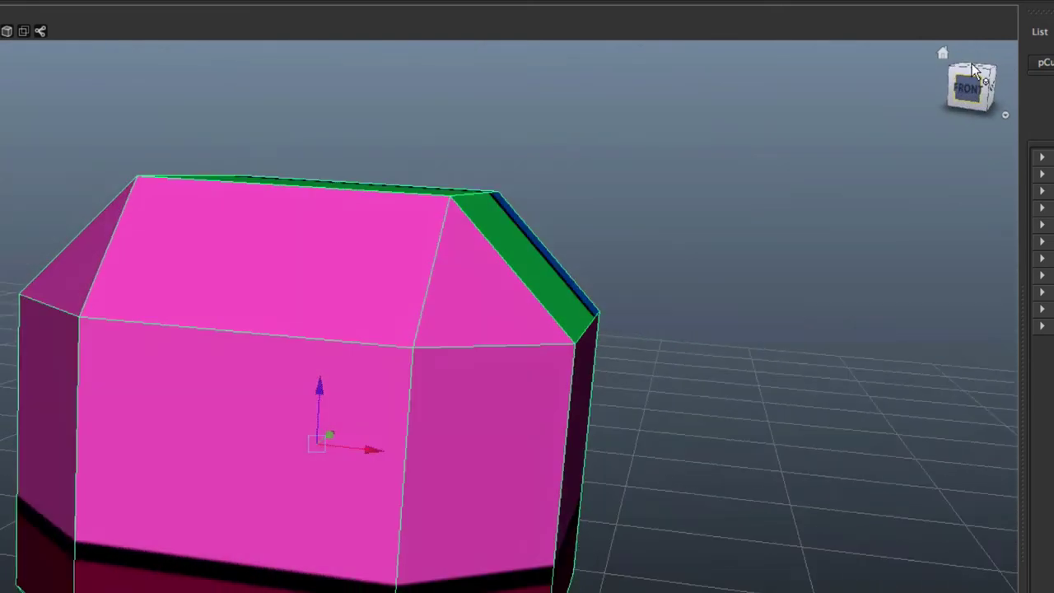
click(974, 73)
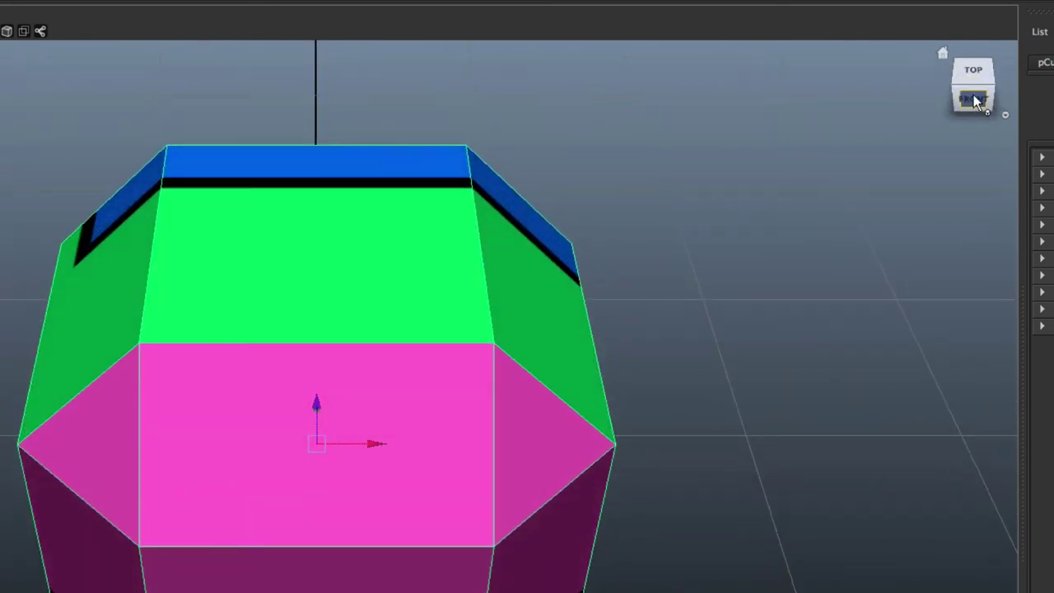
click(974, 96)
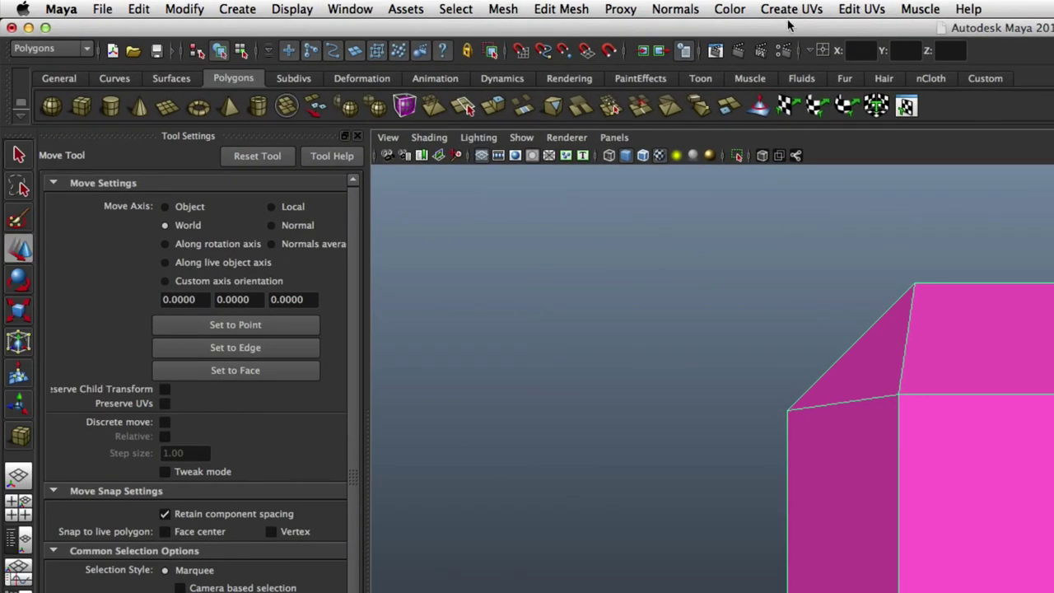
- Apply planar UV mapping to the cube, projected from the camera and fitted to the bounding box
click(818, 7)
click(818, 8)
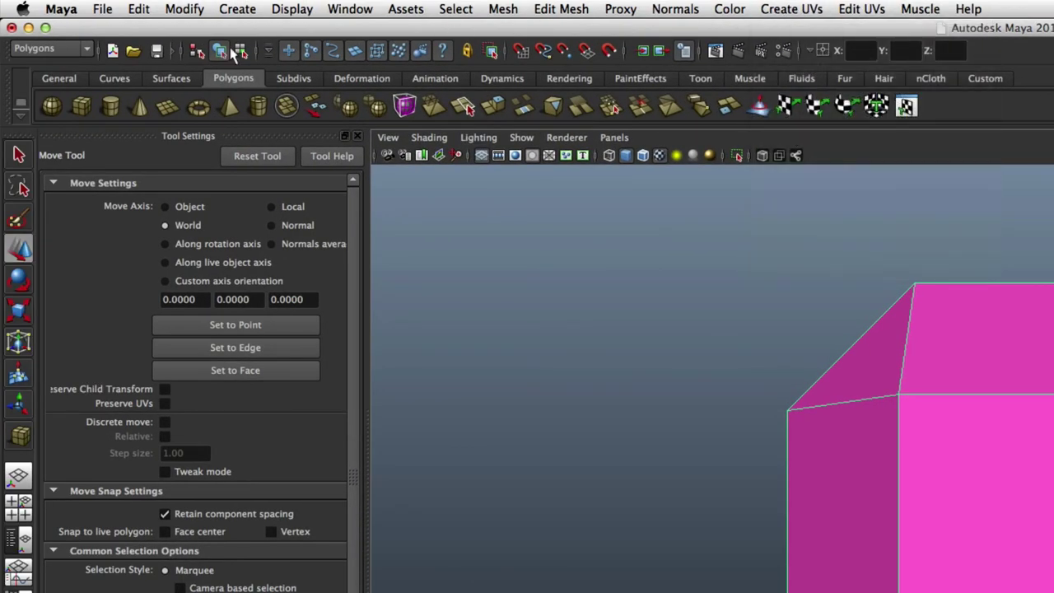
click(87, 49)
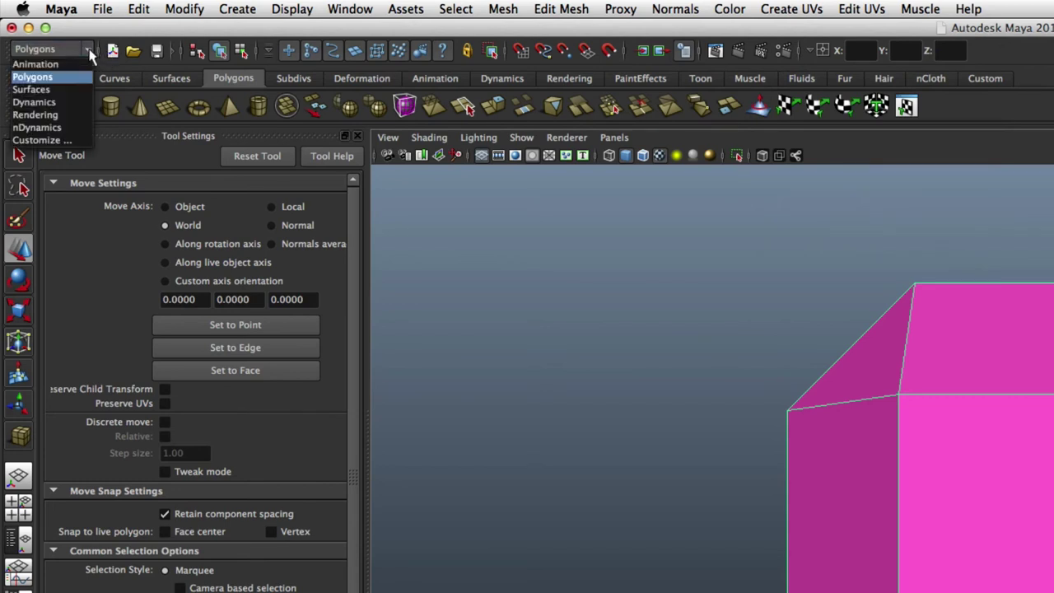
click(90, 56)
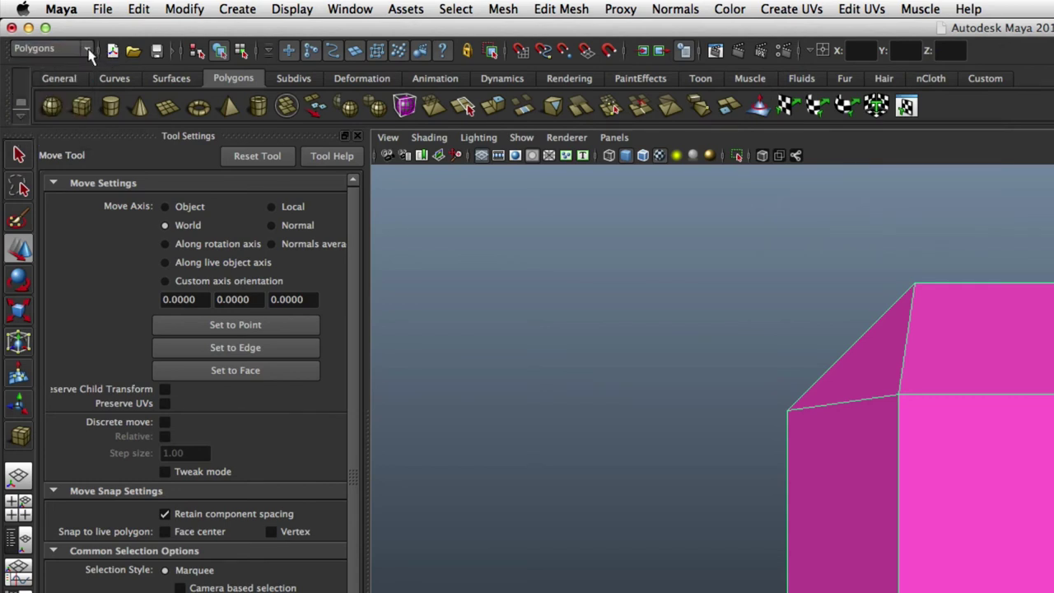
click(778, 7)
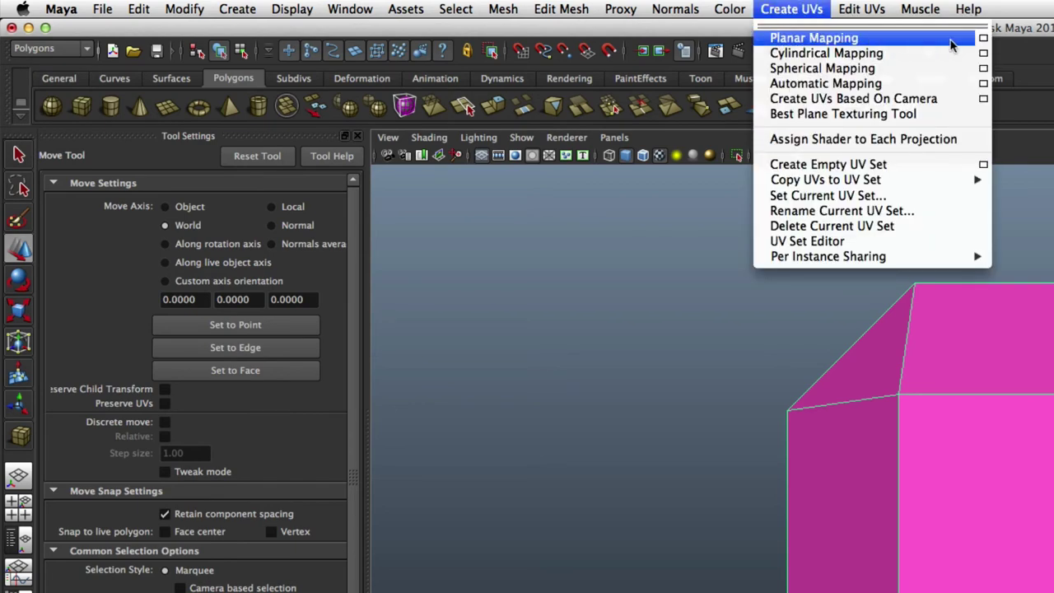
click(985, 40)
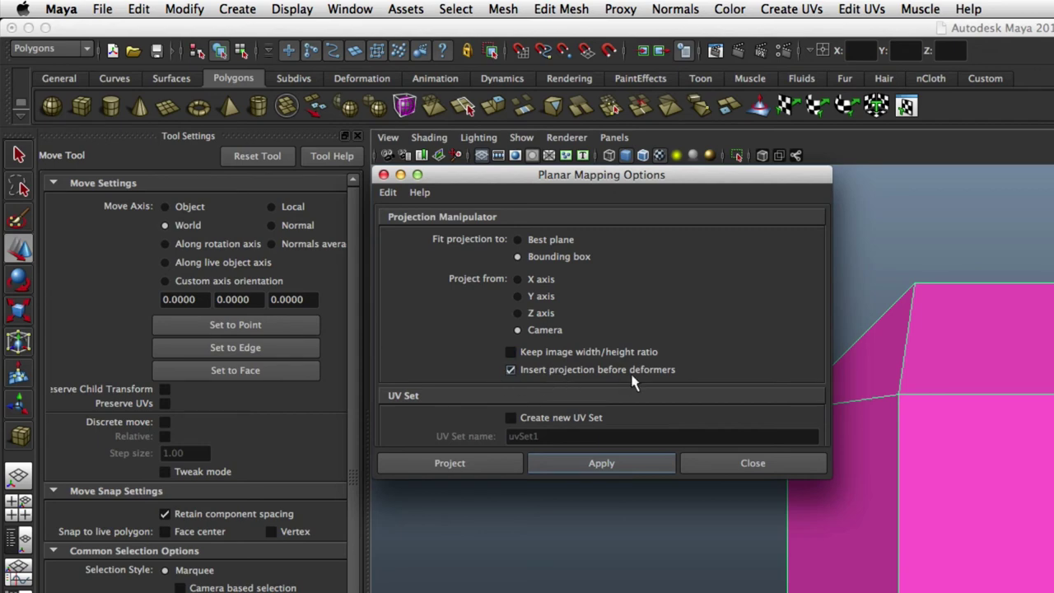
click(695, 463)
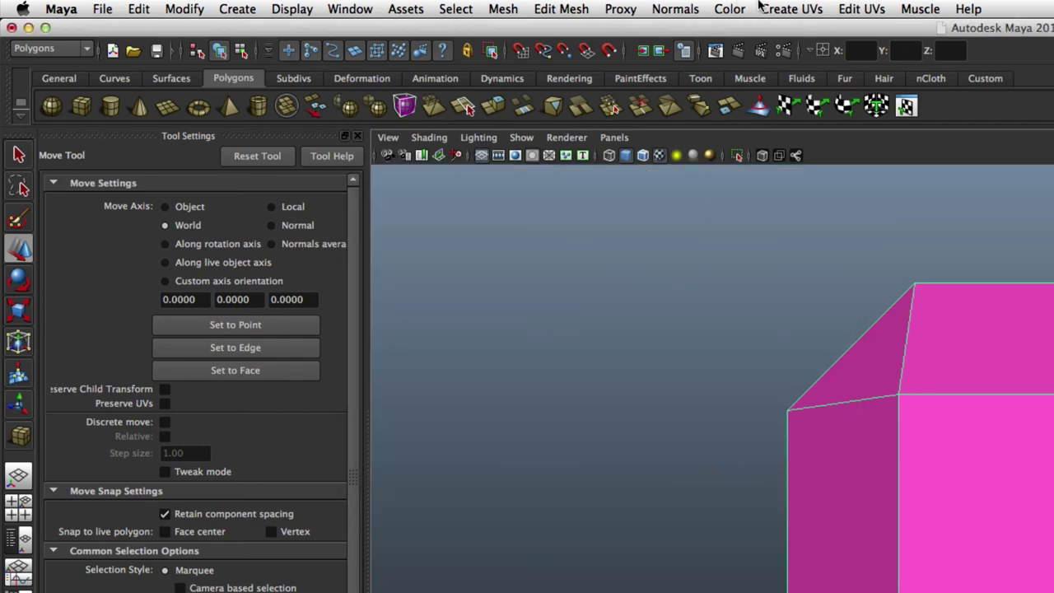
click(781, 10)
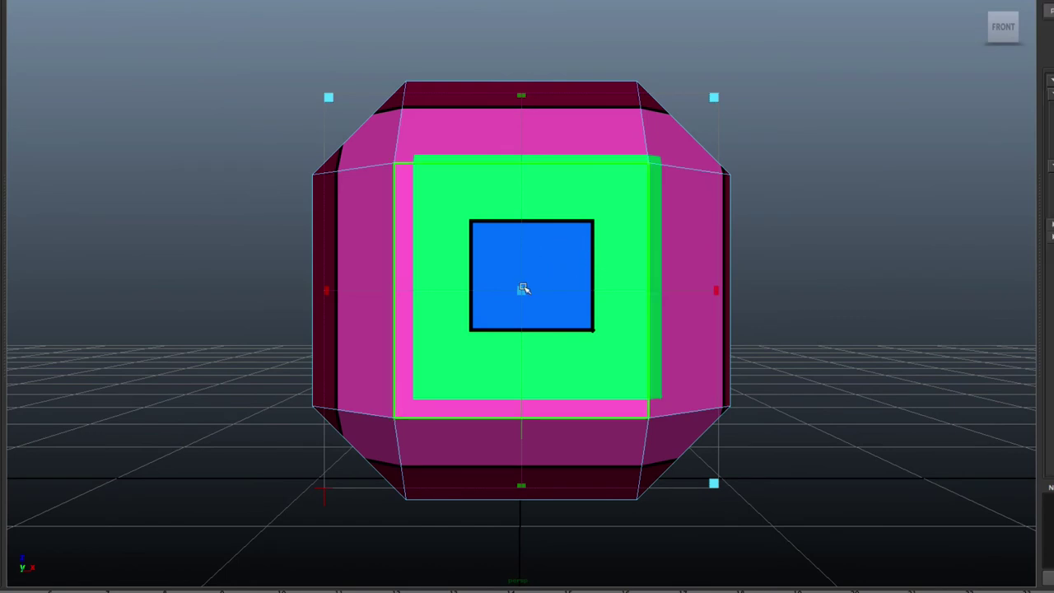
- Shift the planar projection slightly and shrink it so the whole texture fits on the cube's front face, and check the other sides
mouse_move(521, 293)
mouse_down()
mouse_move(492, 252)
mouse_move(558, 247)
mouse_move(490, 244)
mouse_move(533, 350)
mouse_move(697, 431)
mouse_move(819, 546)
mouse_move(596, 447)
mouse_move(320, 260)
mouse_move(494, 351)
mouse_move(470, 226)
mouse_move(496, 294)
mouse_move(522, 288)
mouse_move(514, 294)
mouse_up()
drag(706, 100, 676, 167)
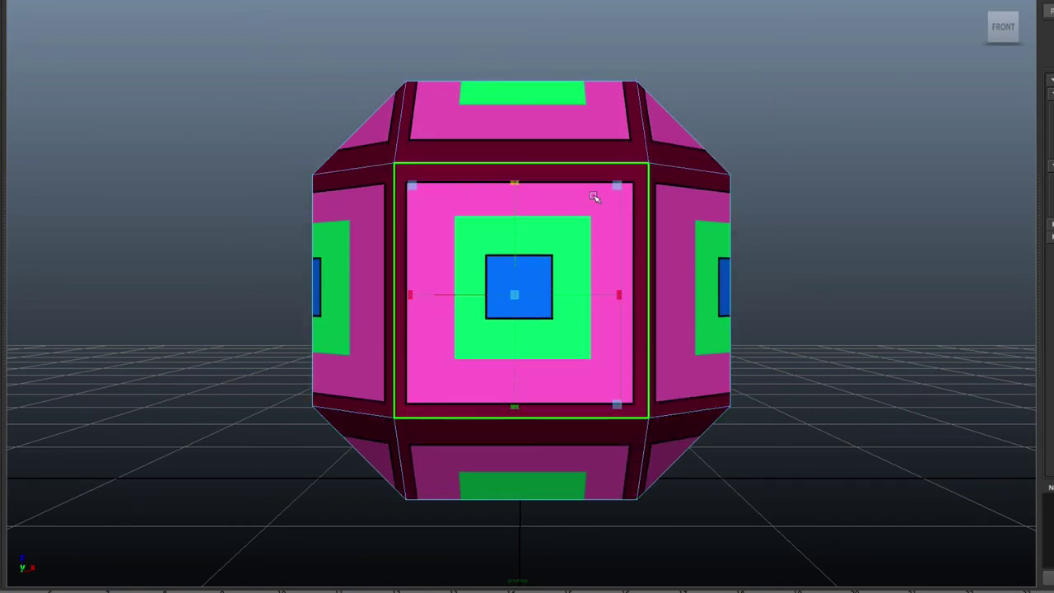
alt+drag(543, 237, 718, 303)
alt+drag(405, 312, 462, 332)
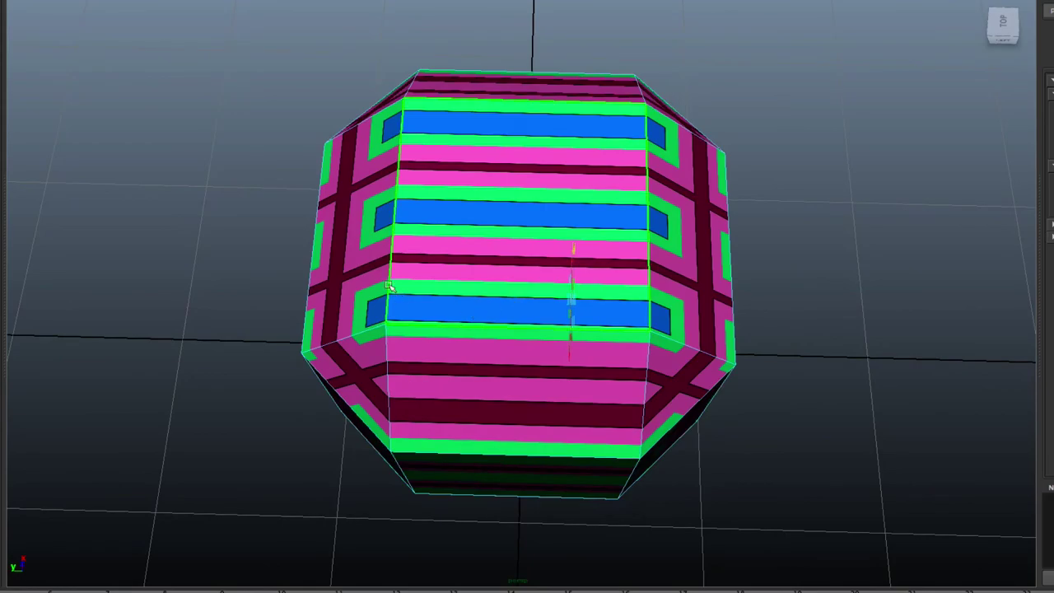
- Examine the stretched texture on the cube's top, right, bottom and left faces and on the bevels between them
alt+drag(610, 282, 696, 371)
alt+drag(777, 426, 541, 235)
alt+drag(543, 275, 546, 306)
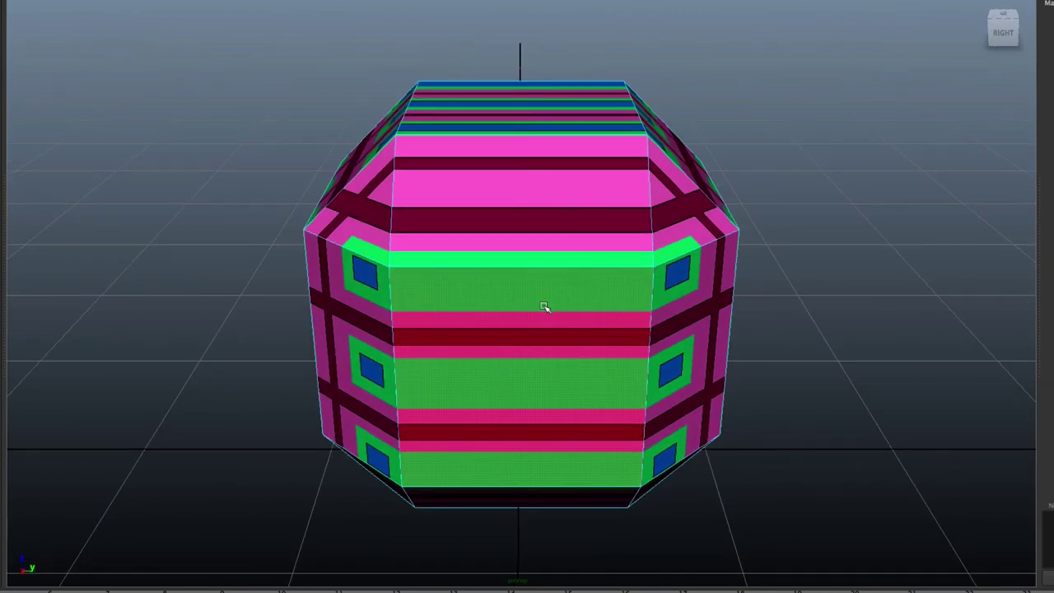
right_click(544, 307)
right_drag(543, 306, 546, 336)
alt+drag(489, 199, 559, 283)
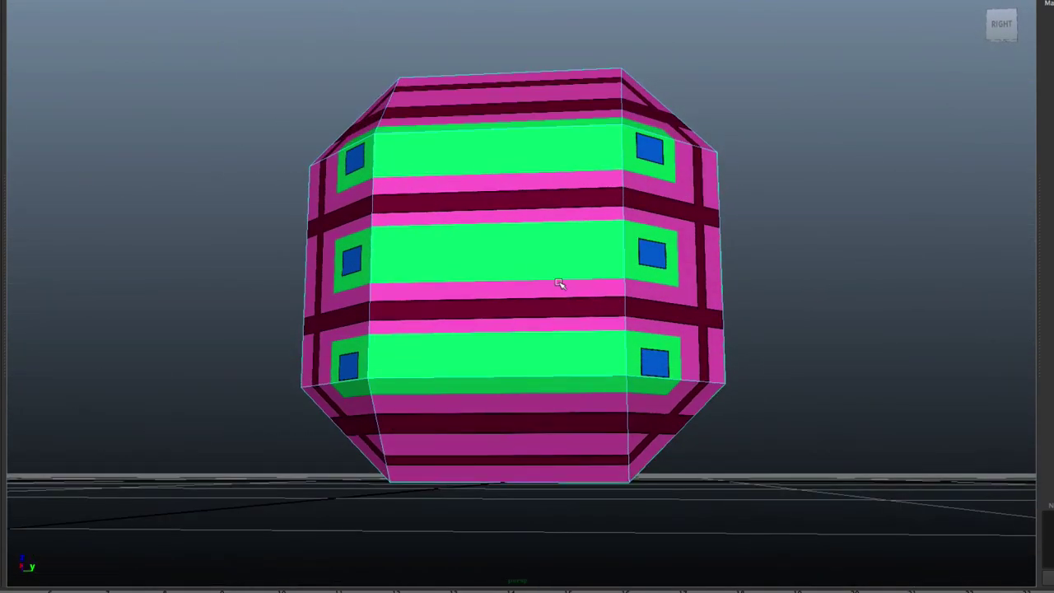
alt+drag(551, 207, 514, 227)
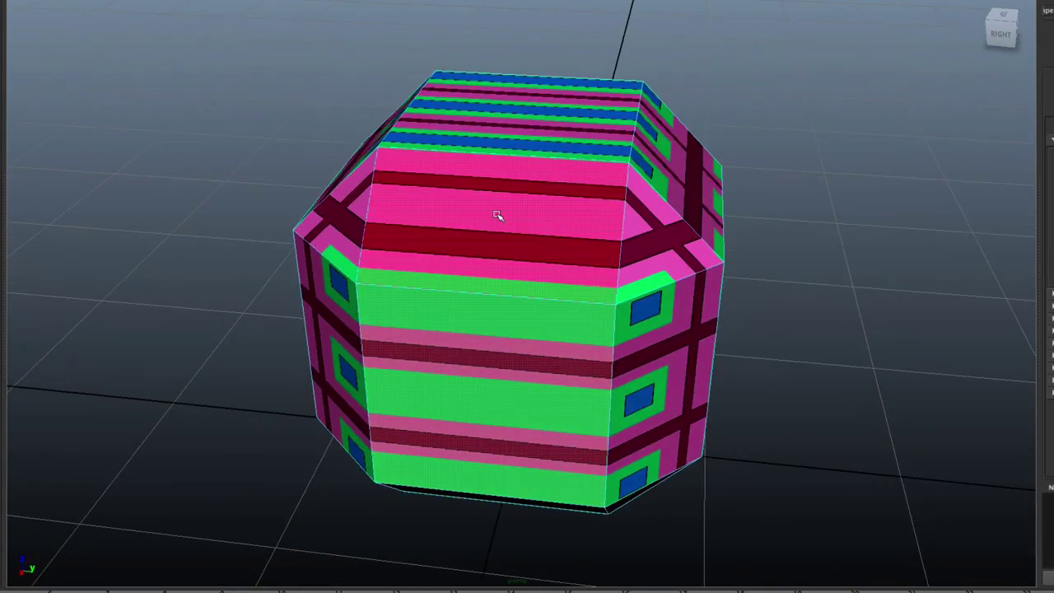
alt+drag(518, 301, 533, 212)
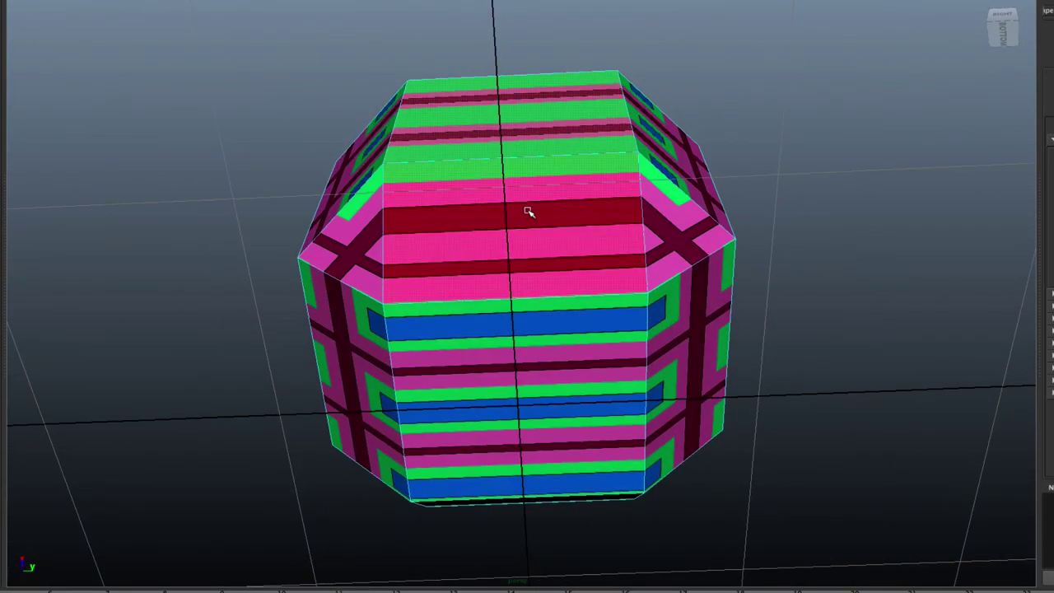
alt+drag(546, 372, 537, 179)
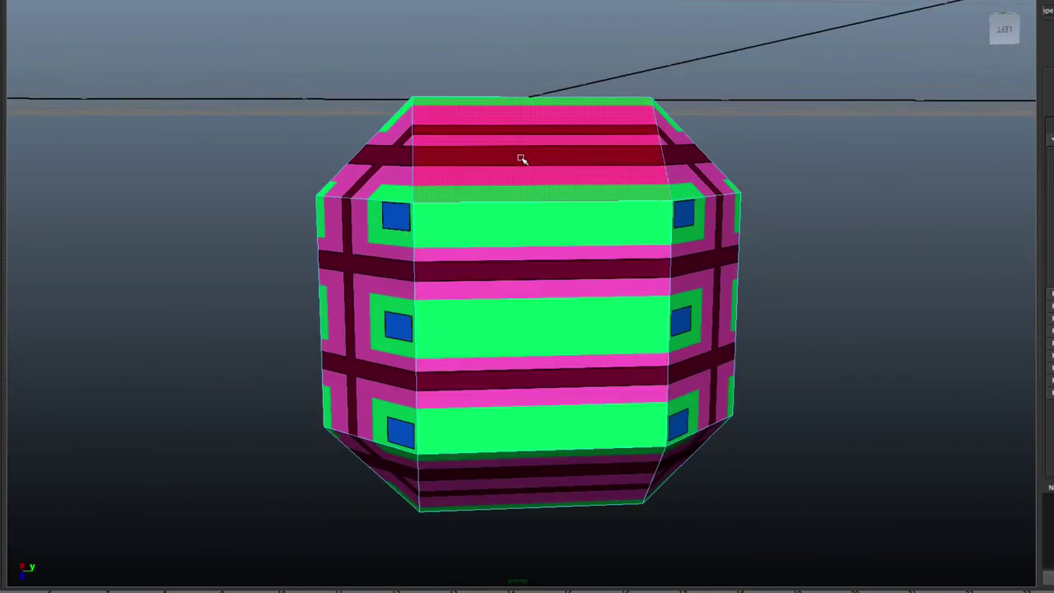
alt+drag(513, 467, 528, 243)
alt+drag(500, 320, 501, 294)
- Apply planar UV mapping to the cube's remaining stretched sides, including the right and bottom, viewing each one straight on
click(1006, 28)
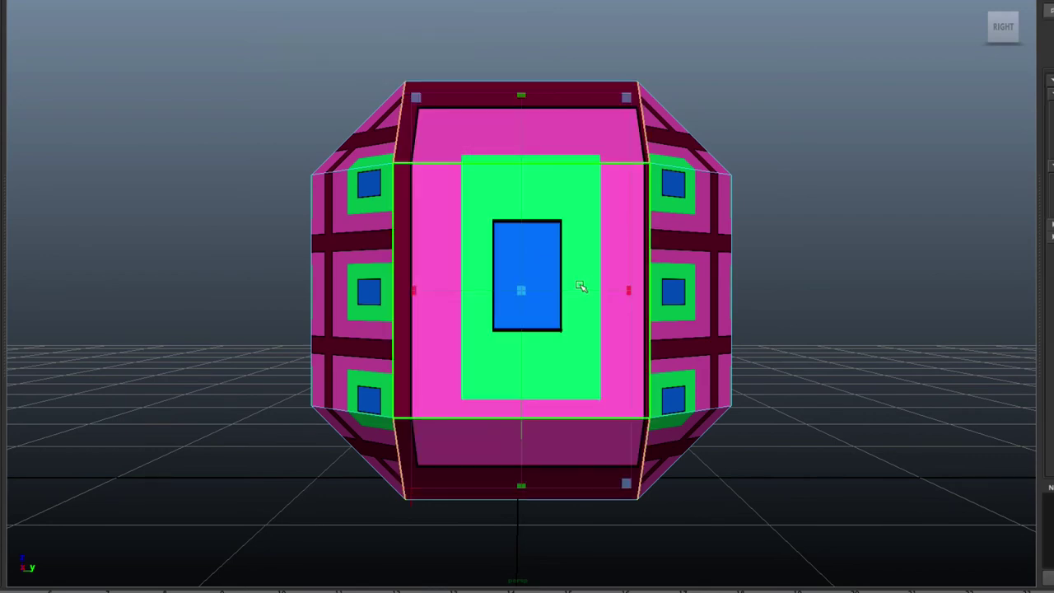
alt+drag(608, 295, 688, 301)
drag(697, 104, 626, 173)
click(1002, 25)
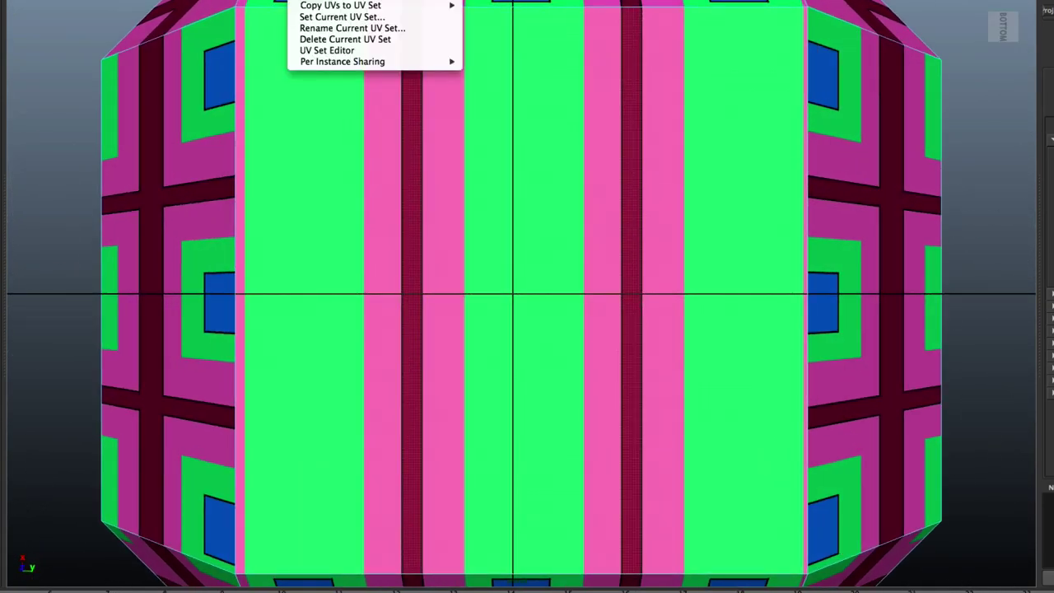
click(337, 2)
- Return the cube to object mode, deselect it and check the texture over the whole model
drag(722, 89, 552, 316)
scroll(977, 222, down, 3)
scroll(670, 404, down, 5)
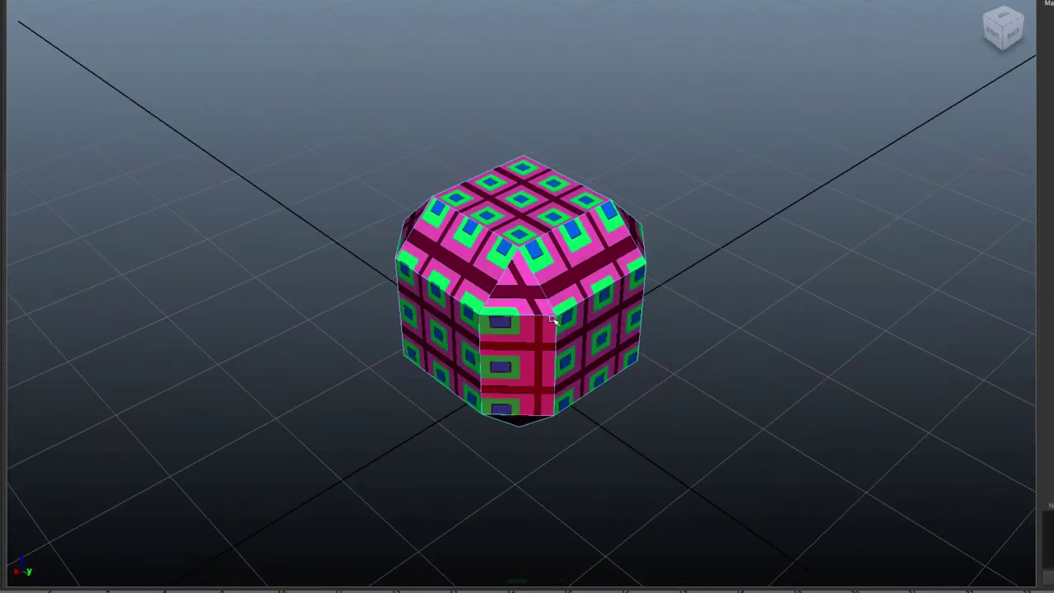
right_click(552, 316)
alt+drag(568, 387, 617, 268)
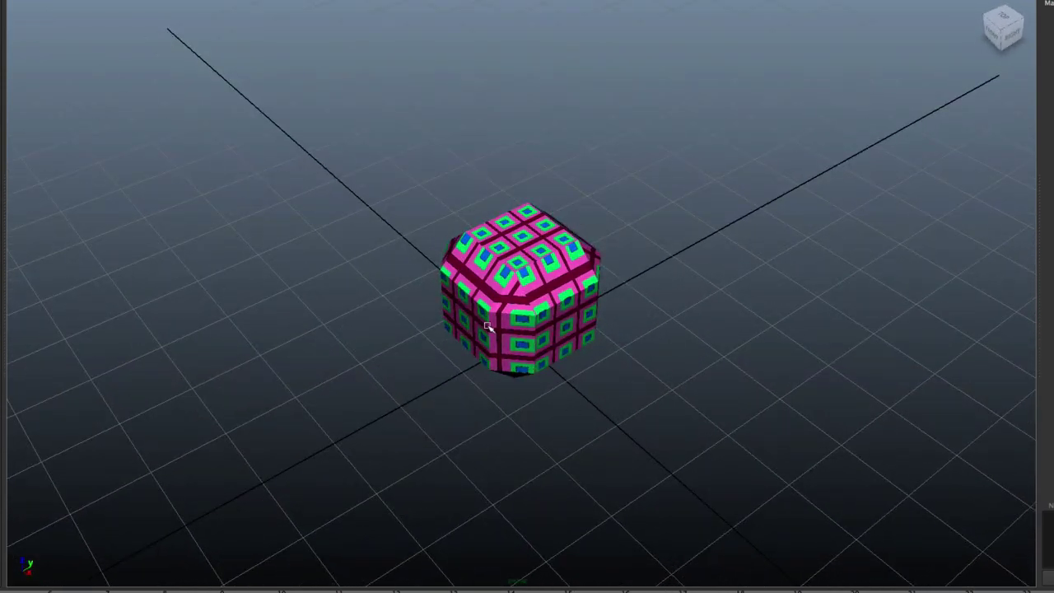
alt+drag(376, 102, 387, 157)
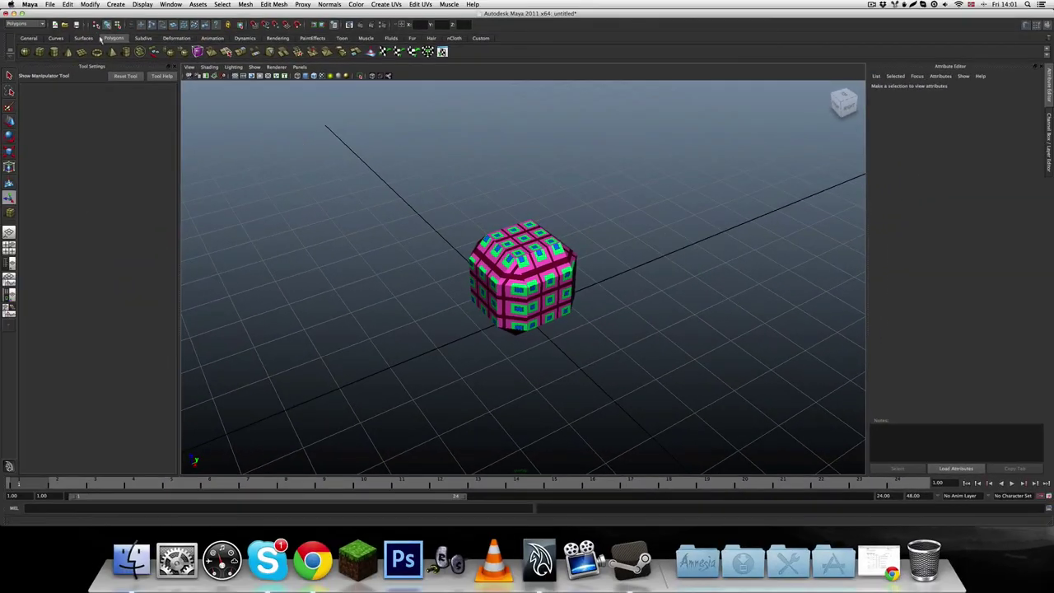
- Set up an Export All with the OpenCOLLADA exporter, excluding cameras and lights and enabling Triangulate
click(50, 5)
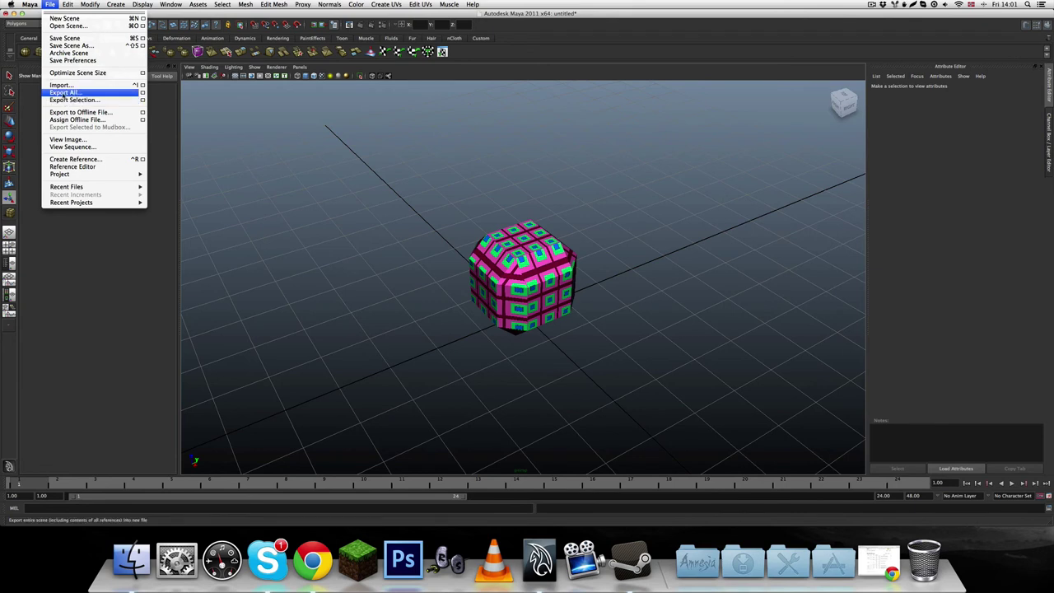
click(64, 93)
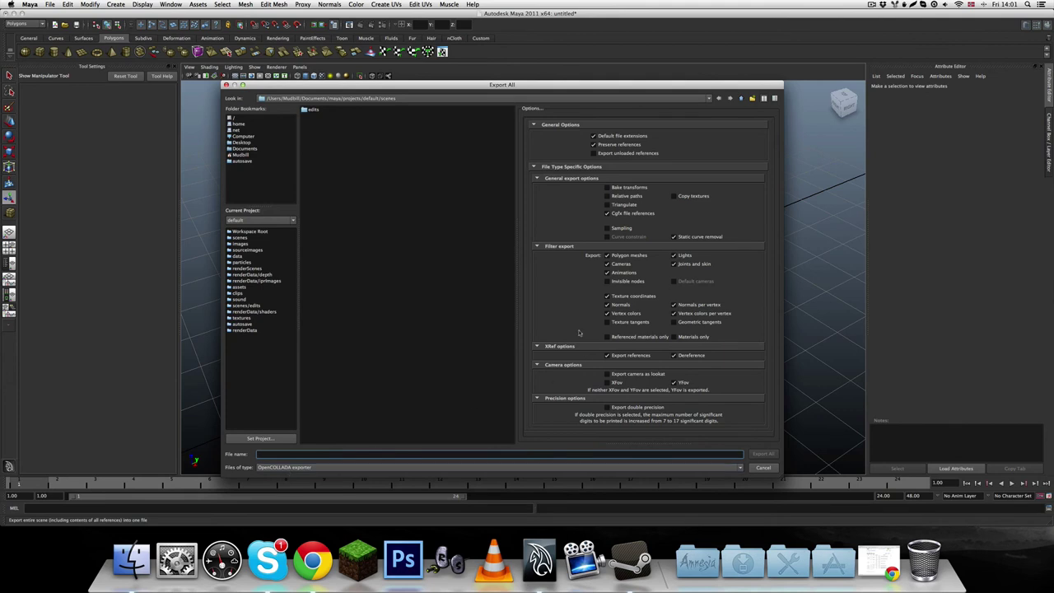
click(608, 264)
click(674, 257)
click(607, 205)
- Export the scene under the name model into the model folder on the Desktop
text(model)
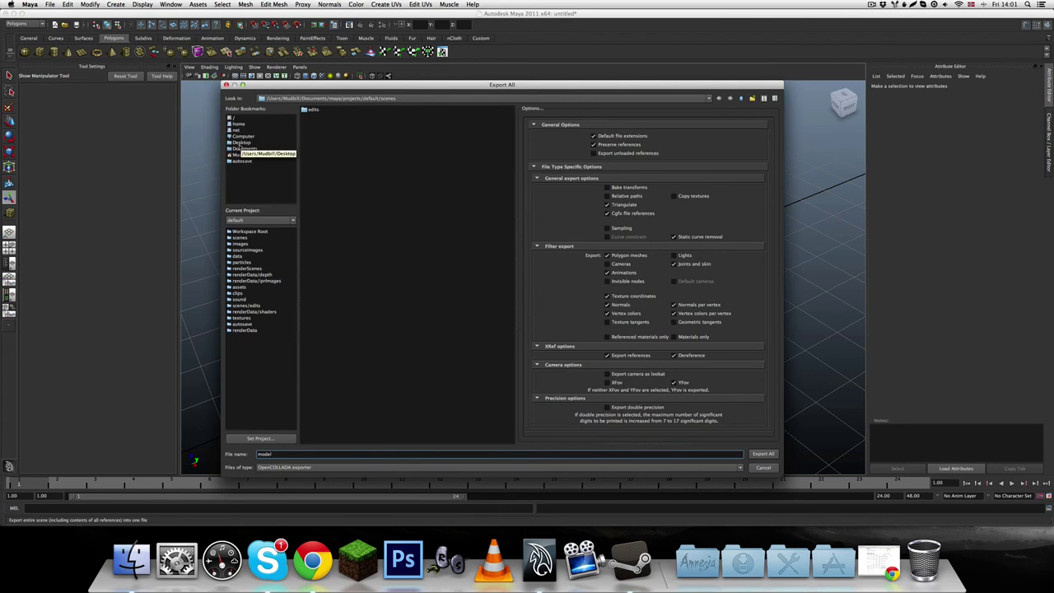
click(239, 143)
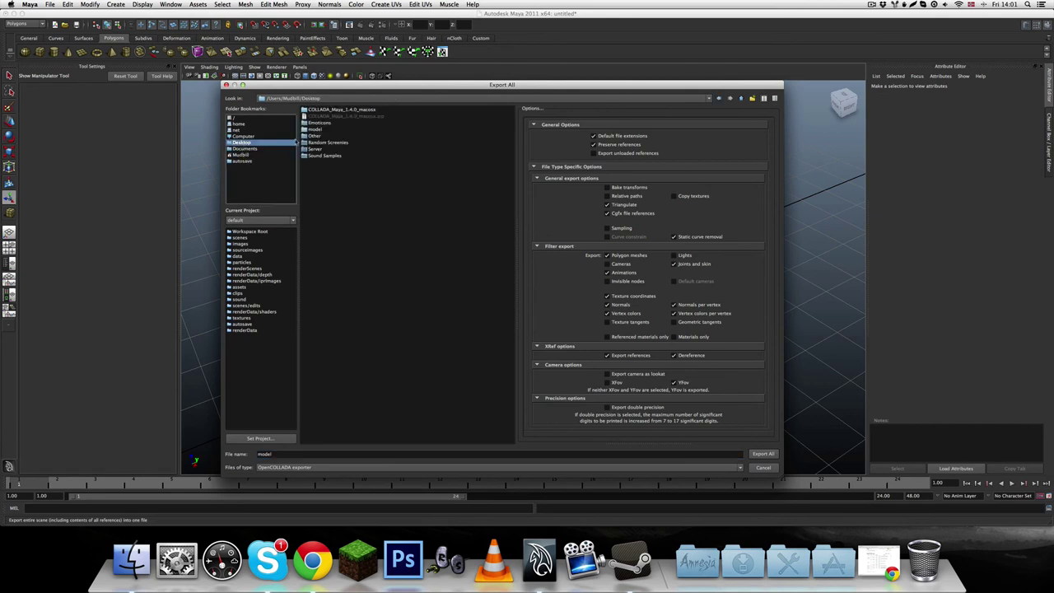
double_click(316, 130)
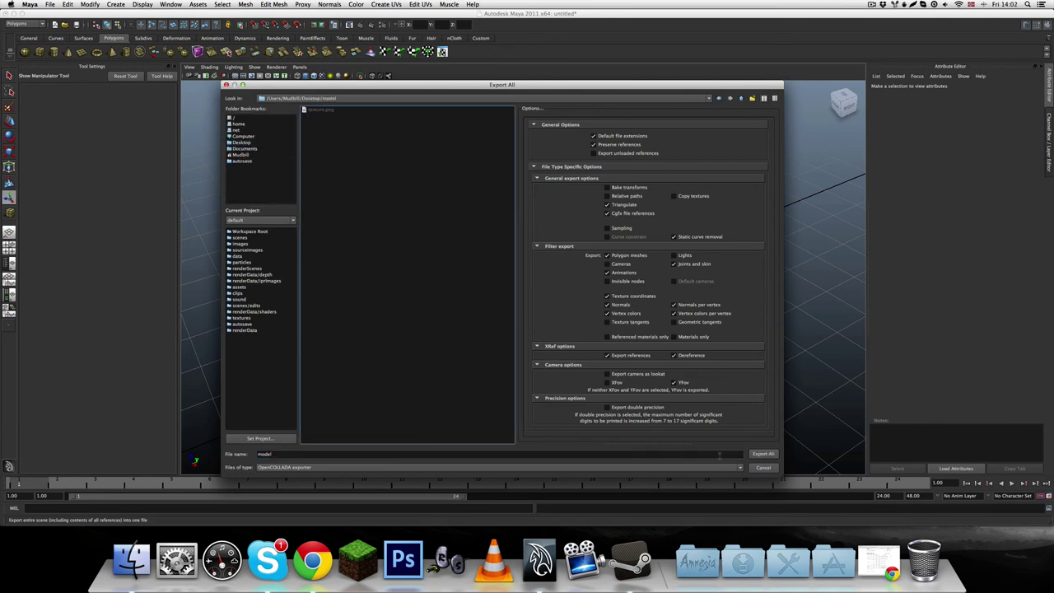
click(765, 454)
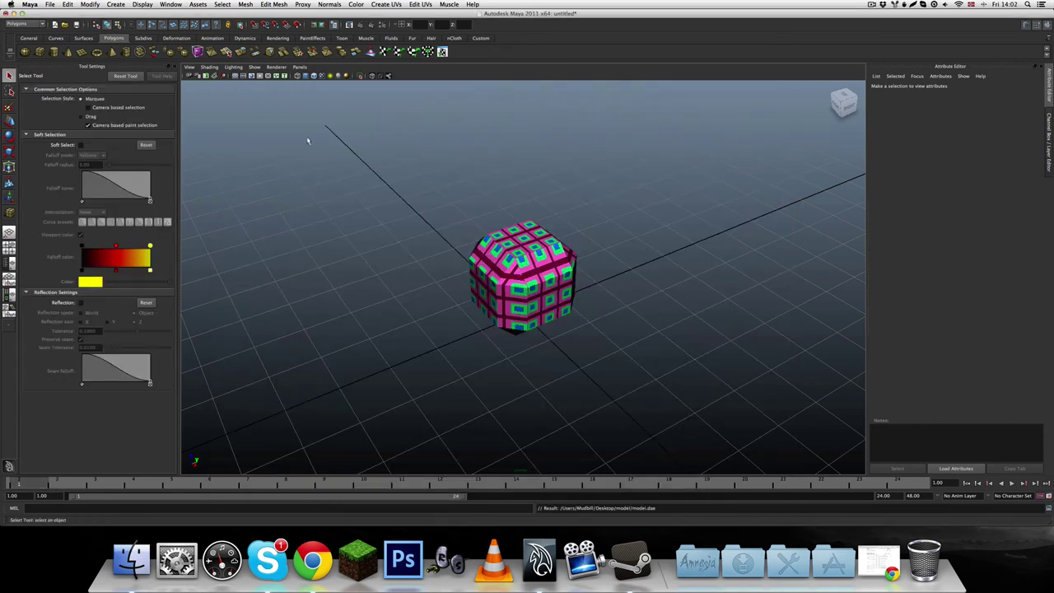
- Minimize Maya and preview the exported model.dae from the model folder in Finder
click(12, 14)
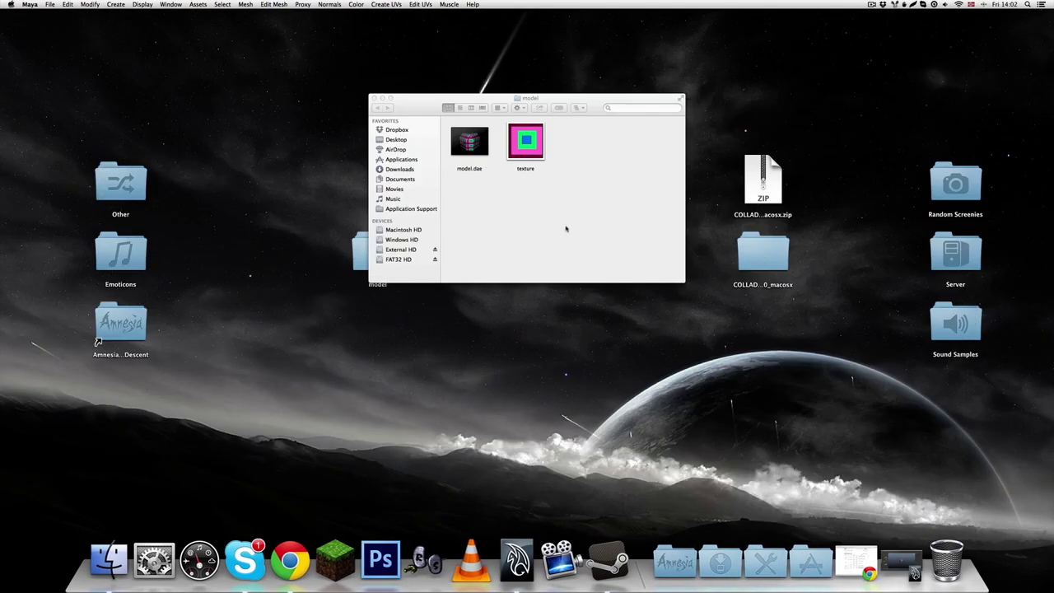
click(475, 150)
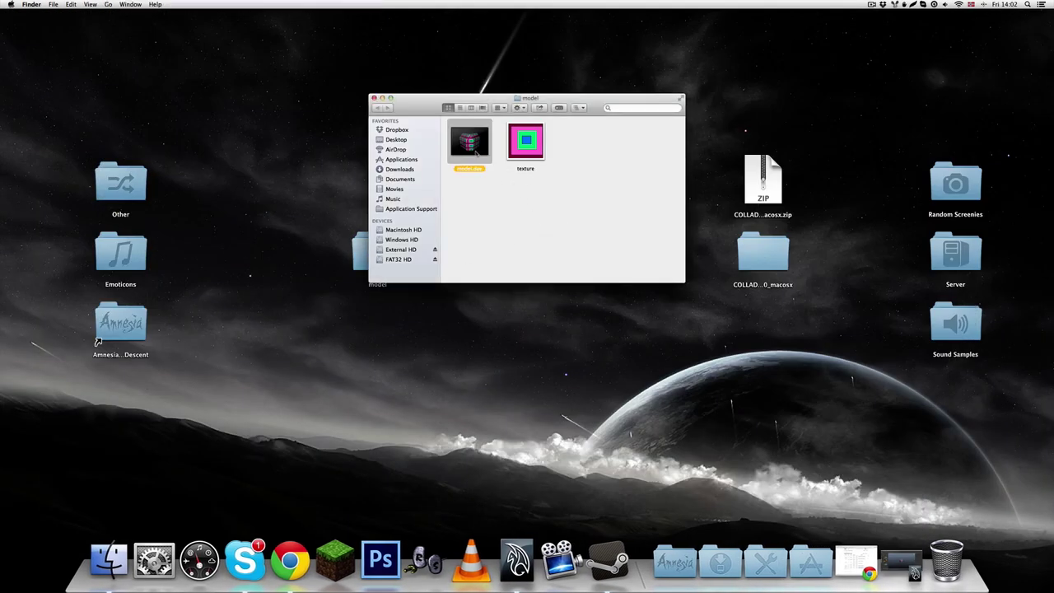
key(space)
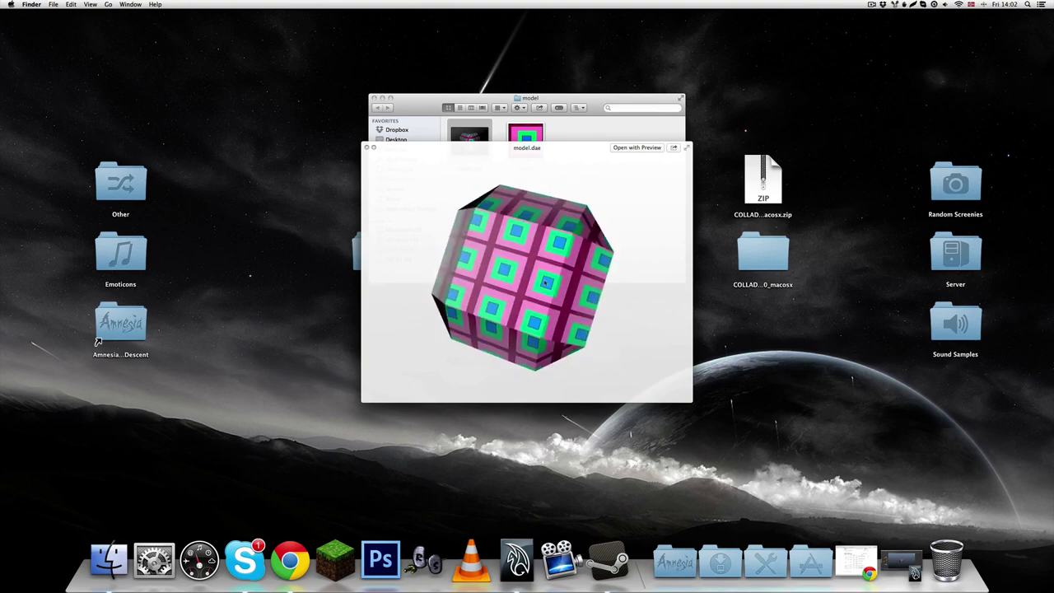
key(space)
- Move model.dae out to the desktop, preview it there, and put it back in the model folder
drag(470, 142, 481, 206)
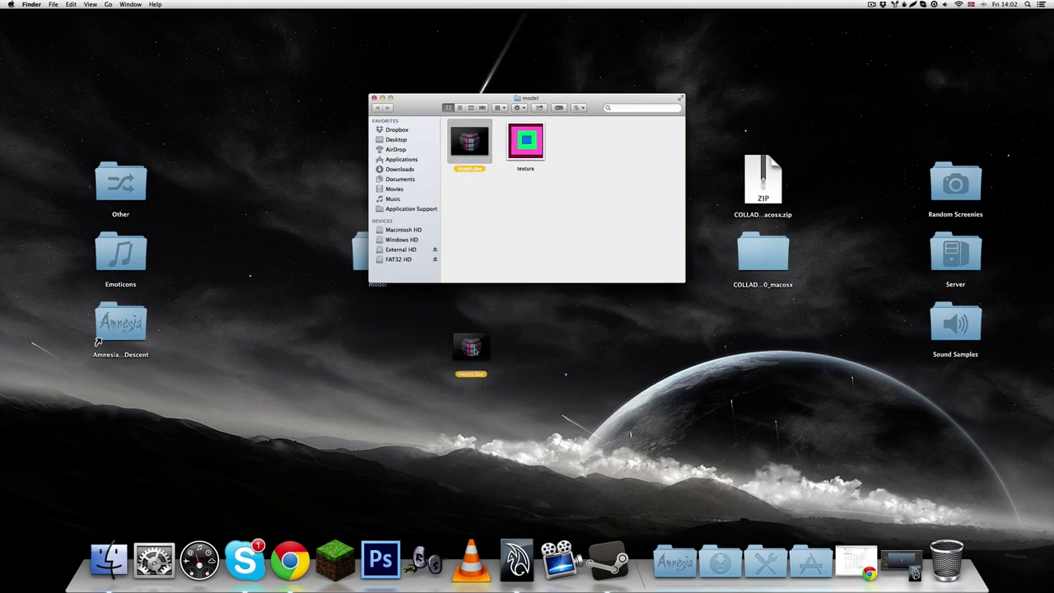
drag(475, 351, 471, 349)
click(501, 250)
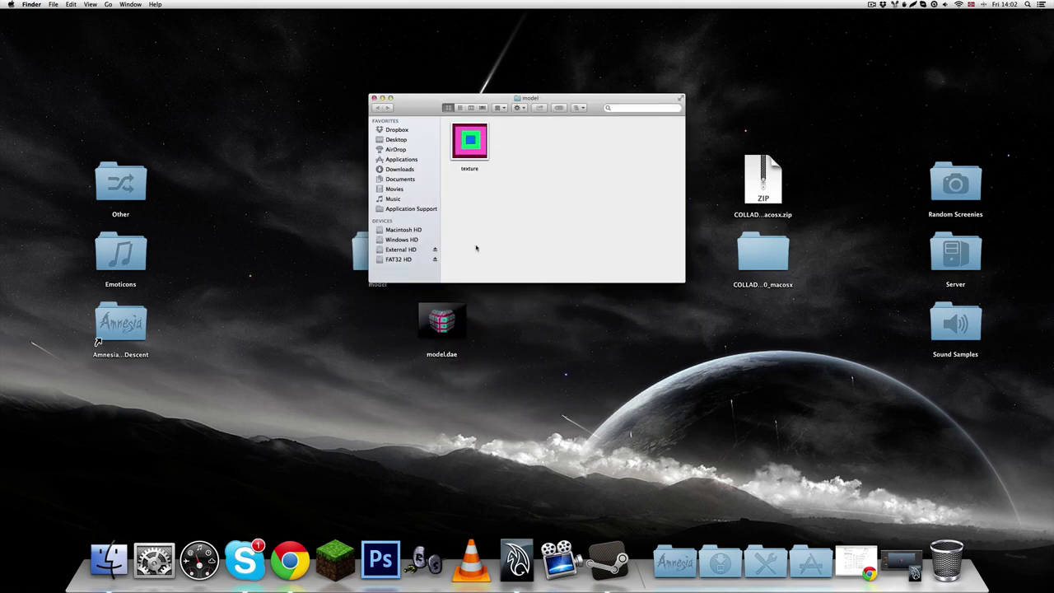
click(443, 322)
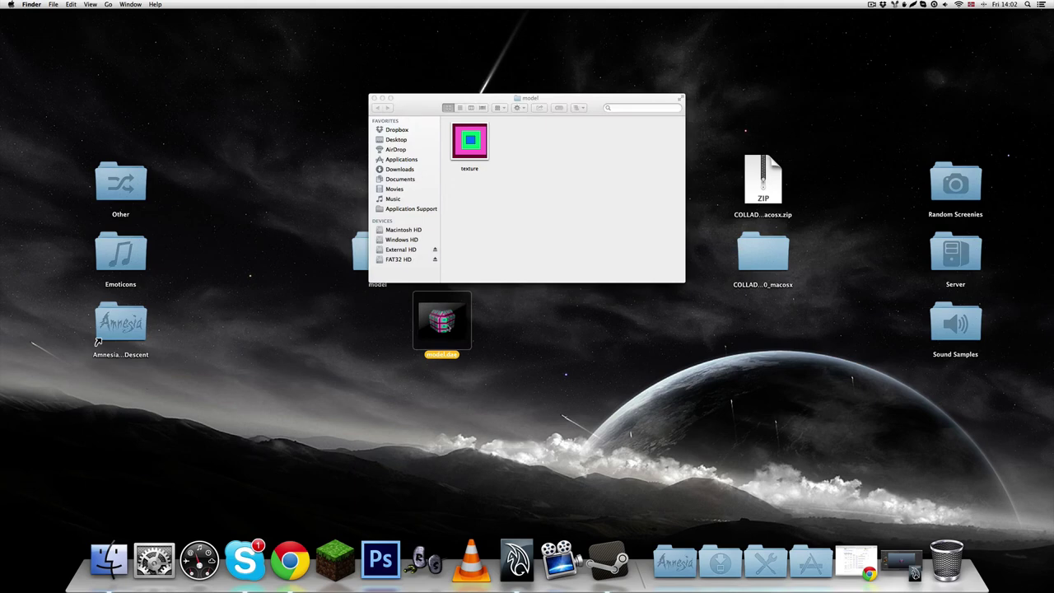
key(space)
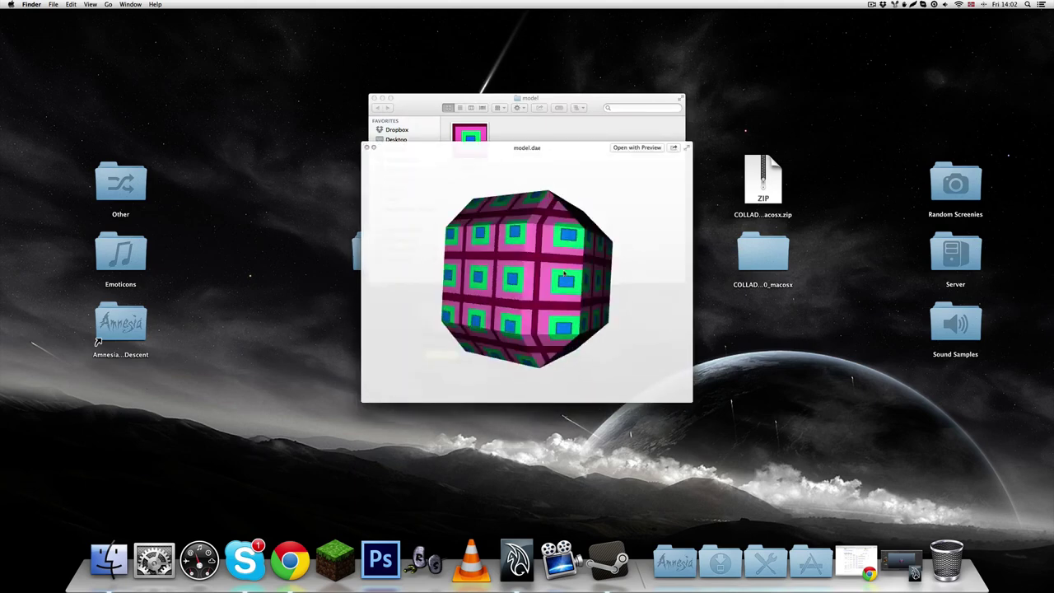
key(space)
drag(477, 322, 483, 247)
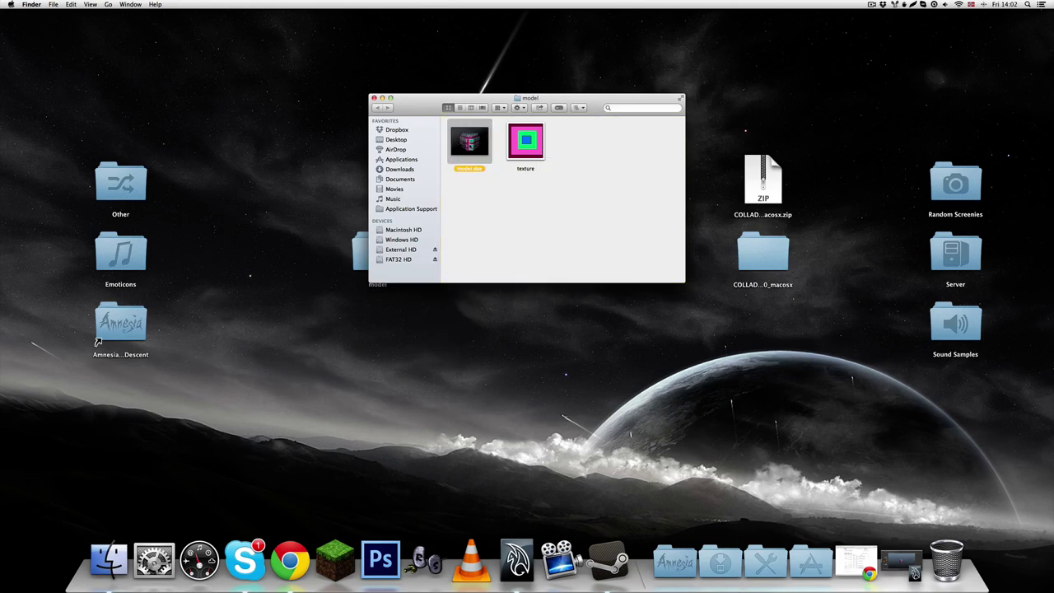
- Move the texture out to the desktop, preview model.dae without it, and return the texture to the model folder
drag(528, 142, 509, 412)
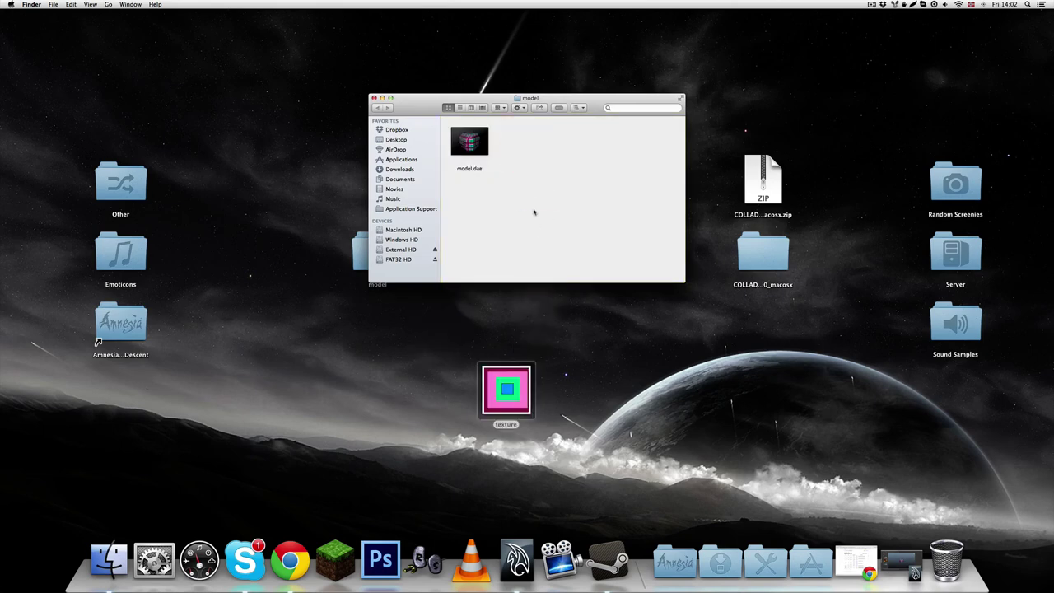
click(484, 151)
key(space)
drag(558, 290, 536, 247)
key(space)
drag(532, 389, 553, 232)
click(558, 227)
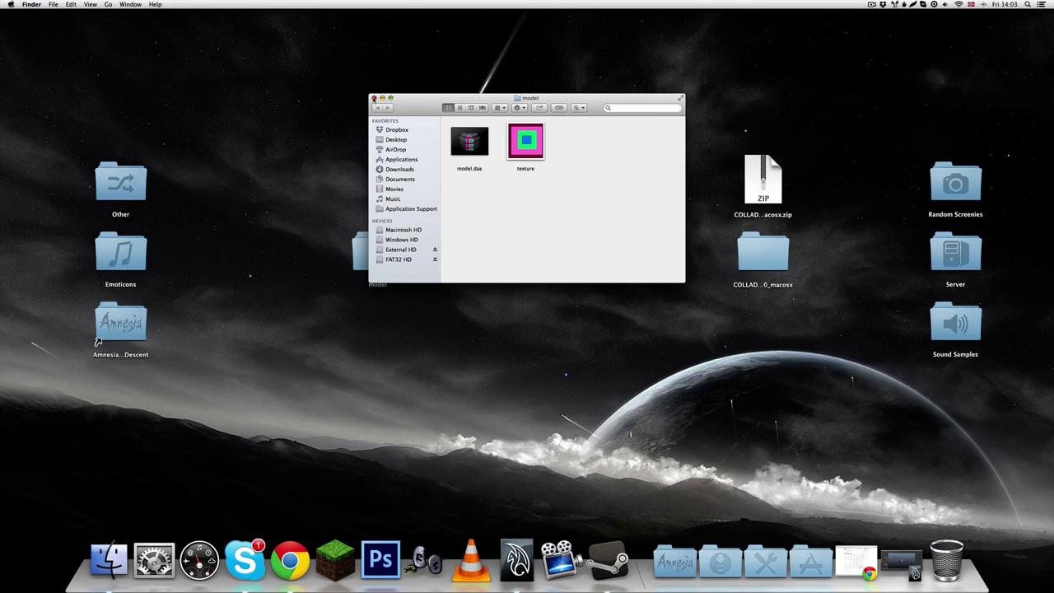
- Close the model folder window, move the folder toward the middle of the desktop and rename it custom_block
click(374, 98)
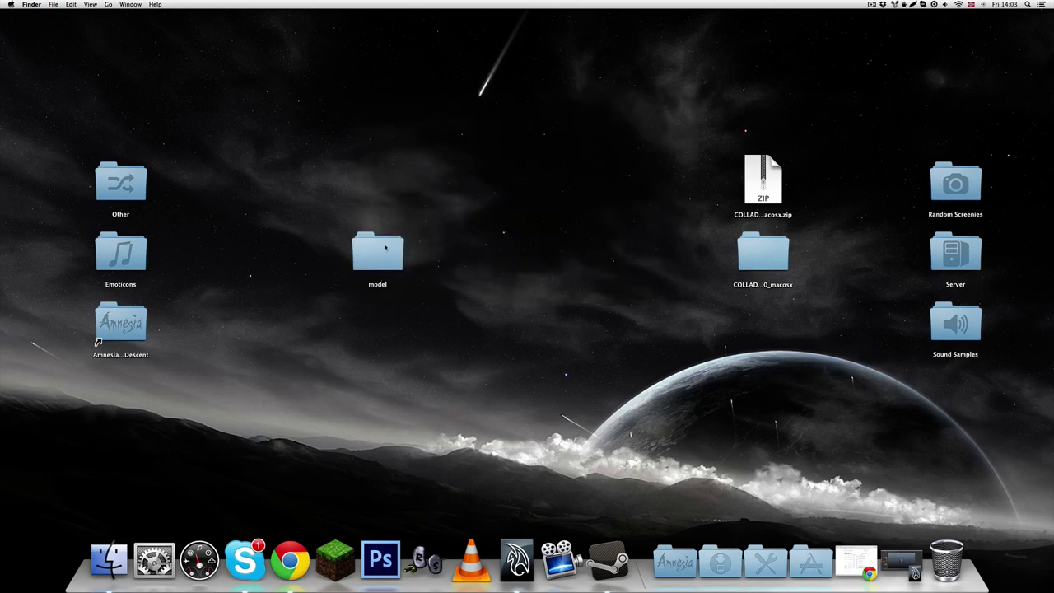
drag(377, 255, 505, 257)
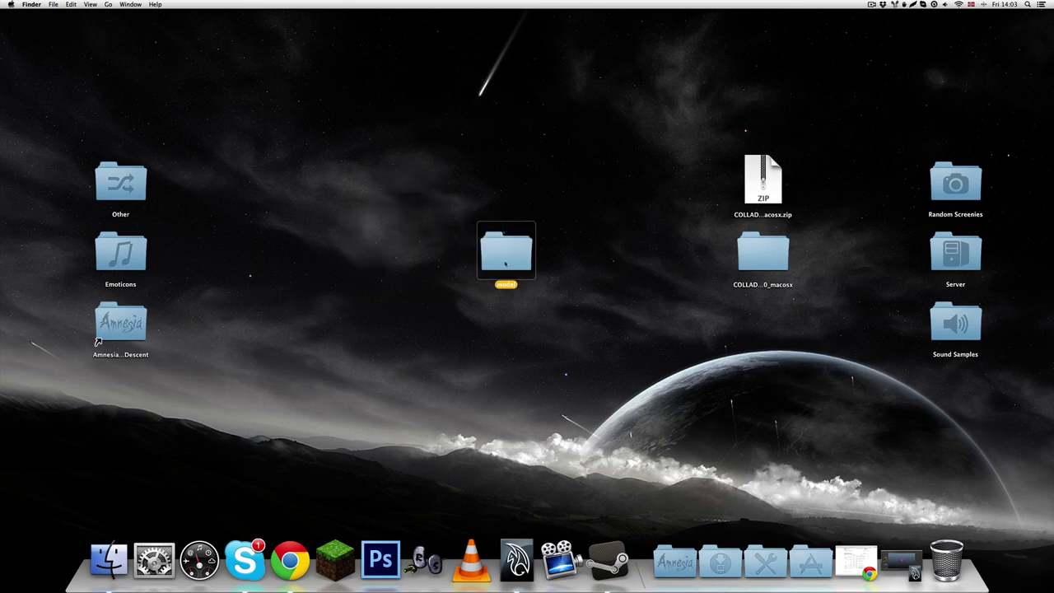
text(custom_block)
key(Return)
click(556, 245)
drag(550, 202, 462, 298)
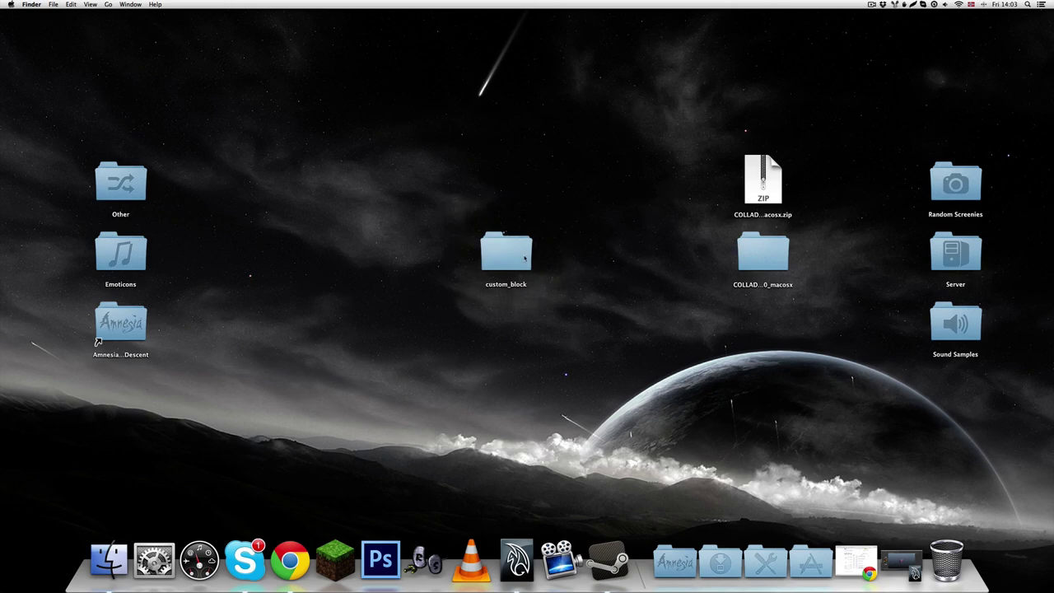
drag(598, 193, 494, 264)
drag(558, 197, 463, 299)
click(463, 299)
mouse_move(463, 299)
mouse_down()
mouse_move(550, 215)
mouse_move(472, 294)
mouse_up()
- Try to launch MaterialEditor from the Amnesia folder in the Dock, denying its file write requests and dismissing the error
click(675, 563)
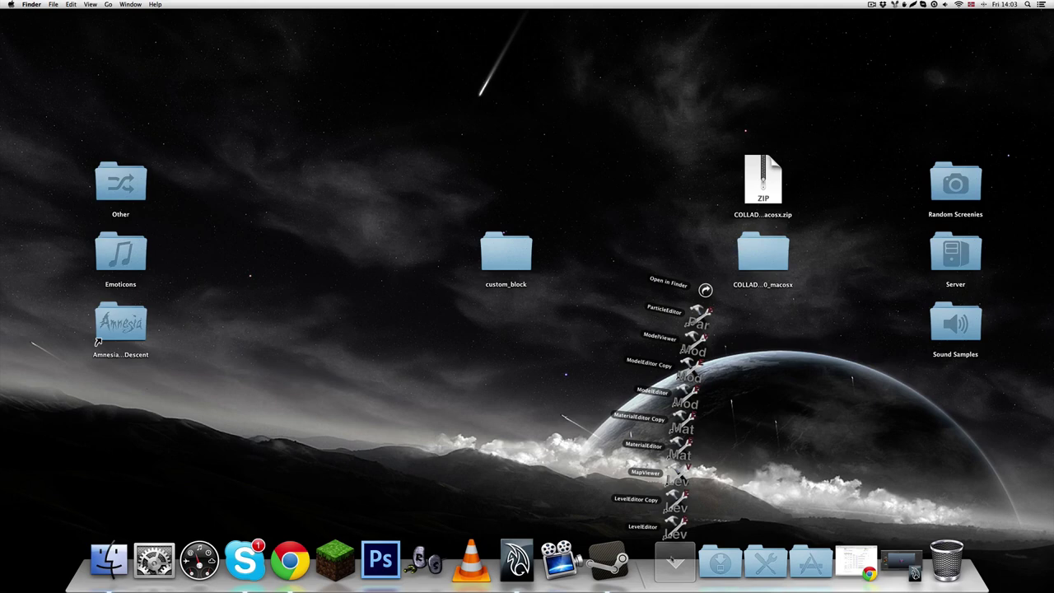
click(644, 445)
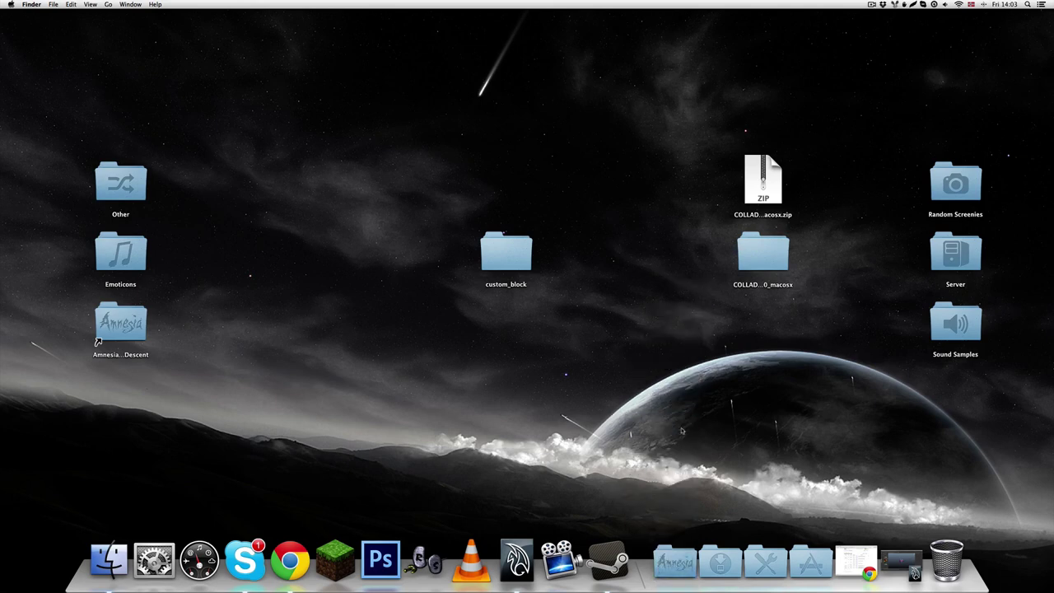
click(565, 220)
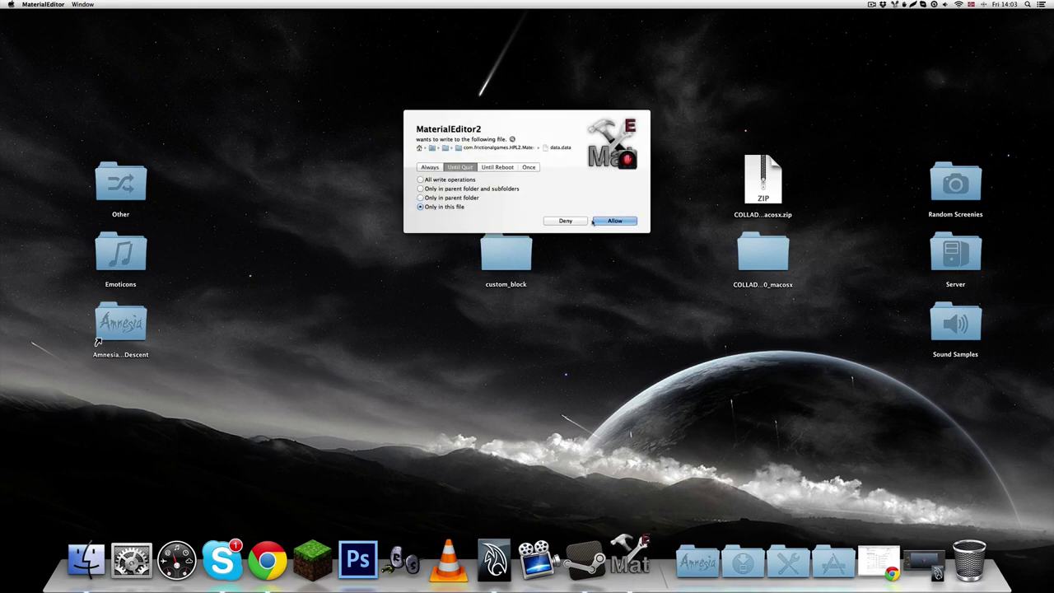
click(565, 221)
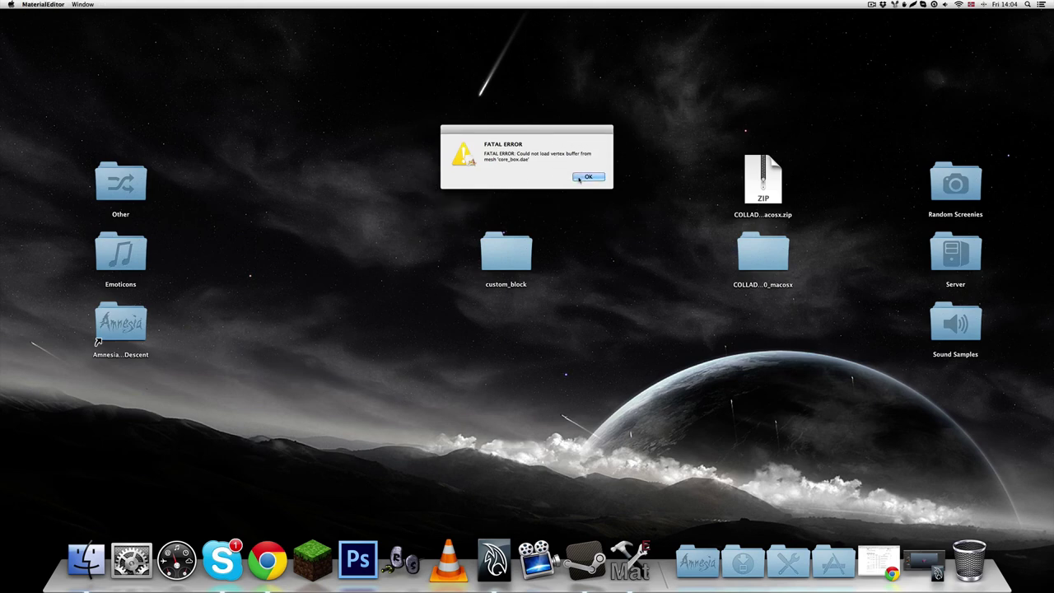
click(586, 177)
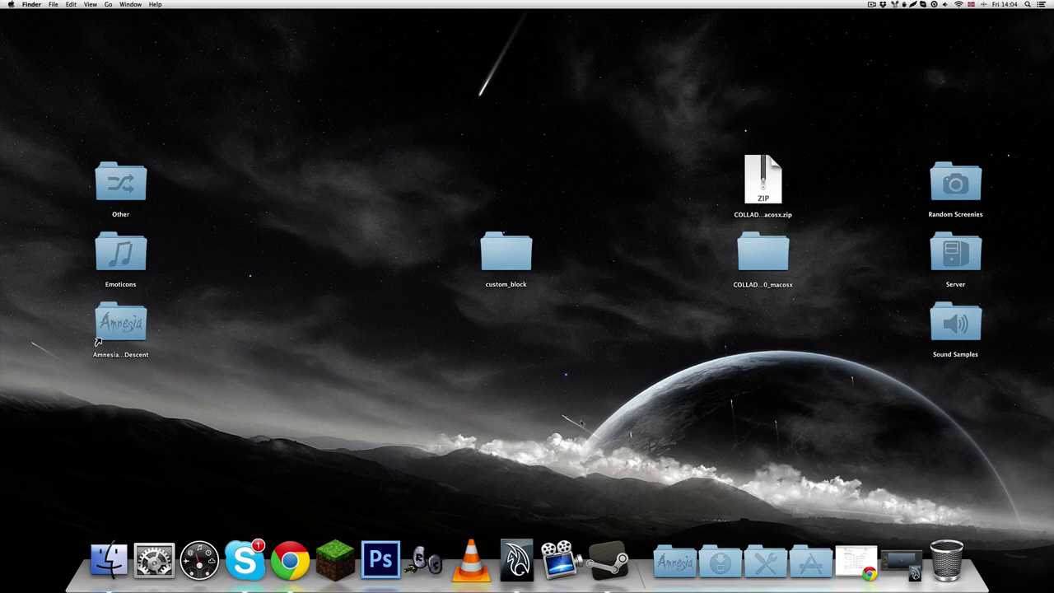
click(673, 559)
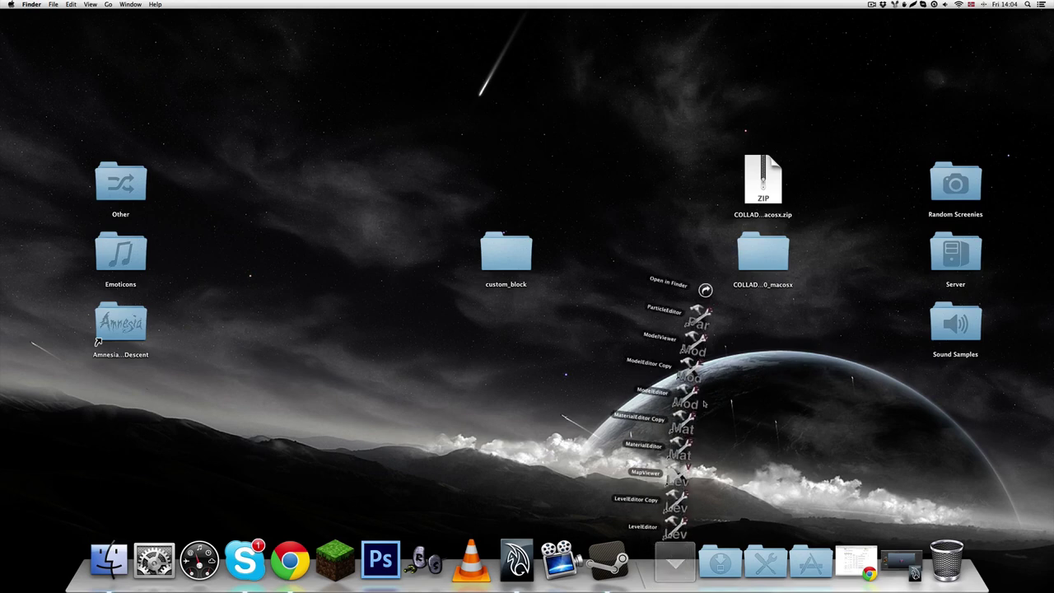
click(668, 582)
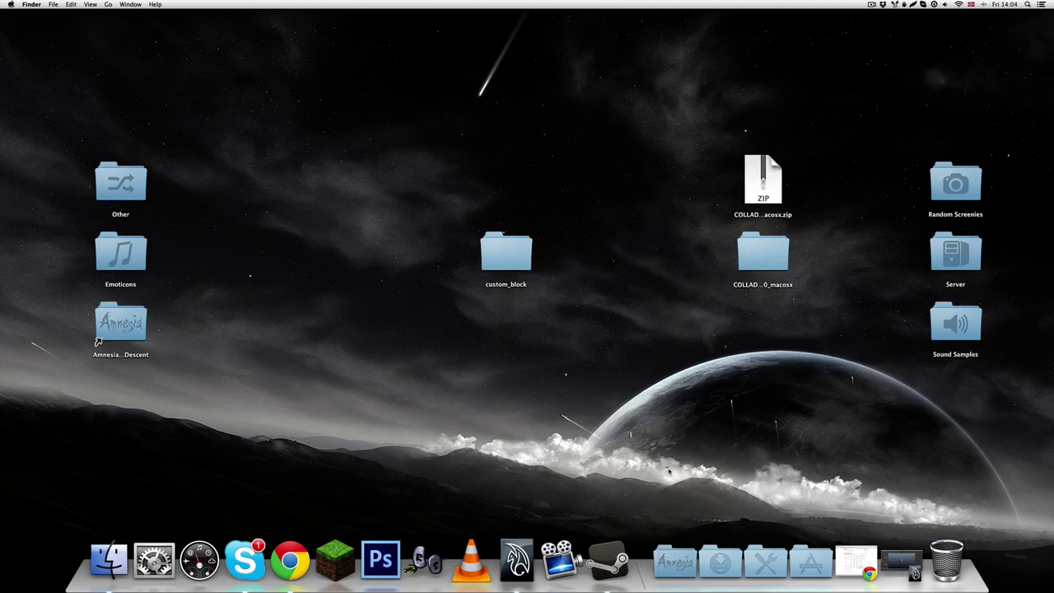
click(11, 4)
click(33, 24)
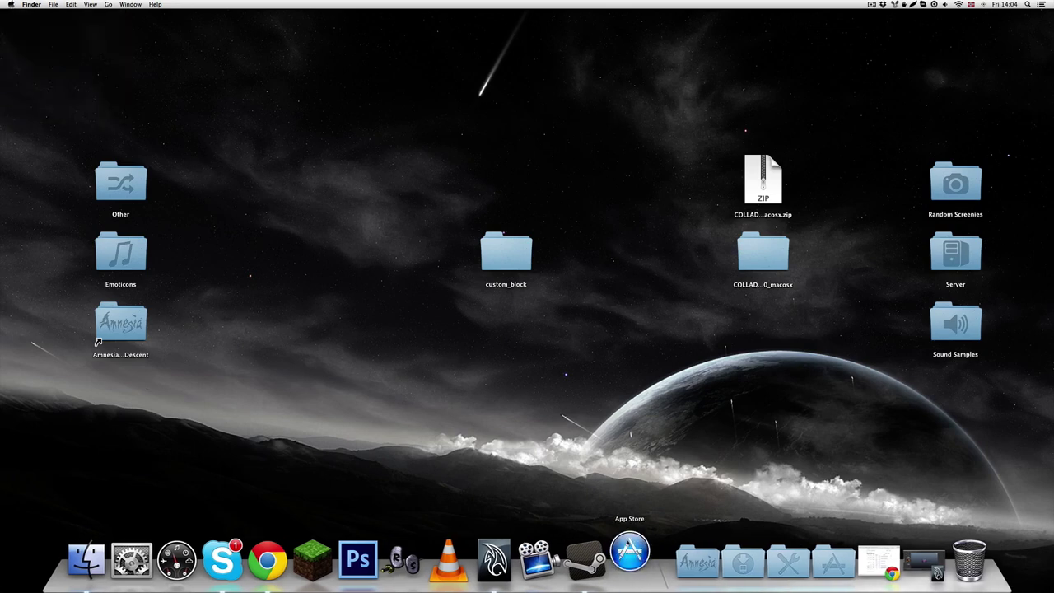
right_click(631, 554)
click(638, 515)
double_click(506, 252)
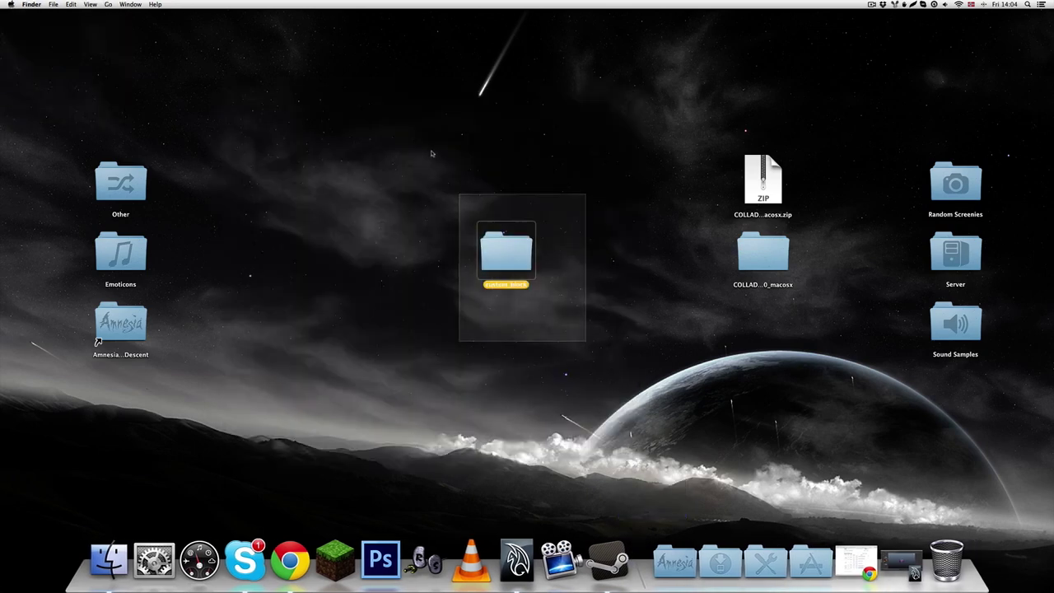
double_click(452, 210)
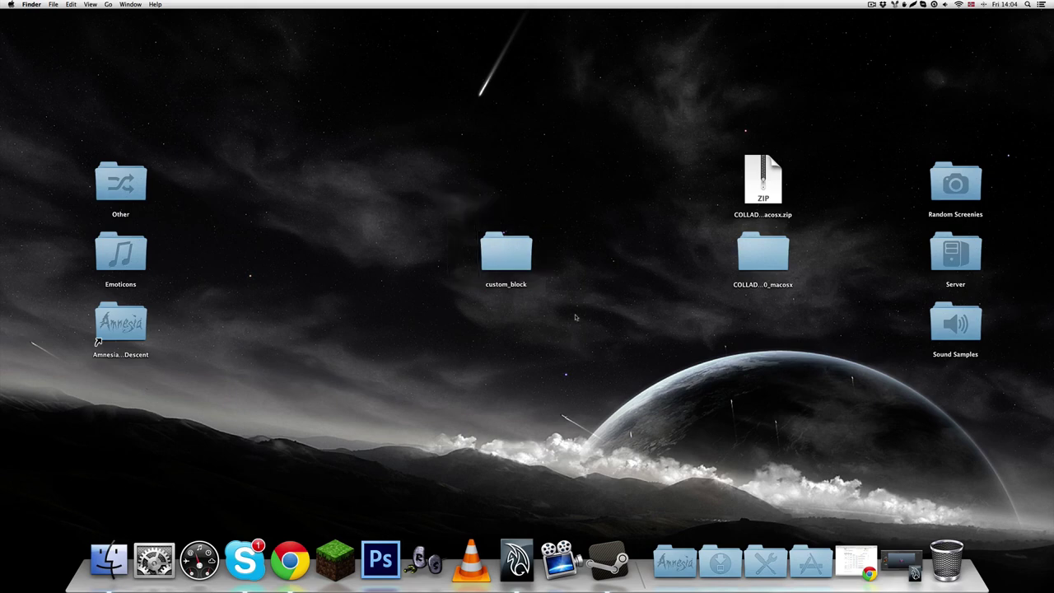